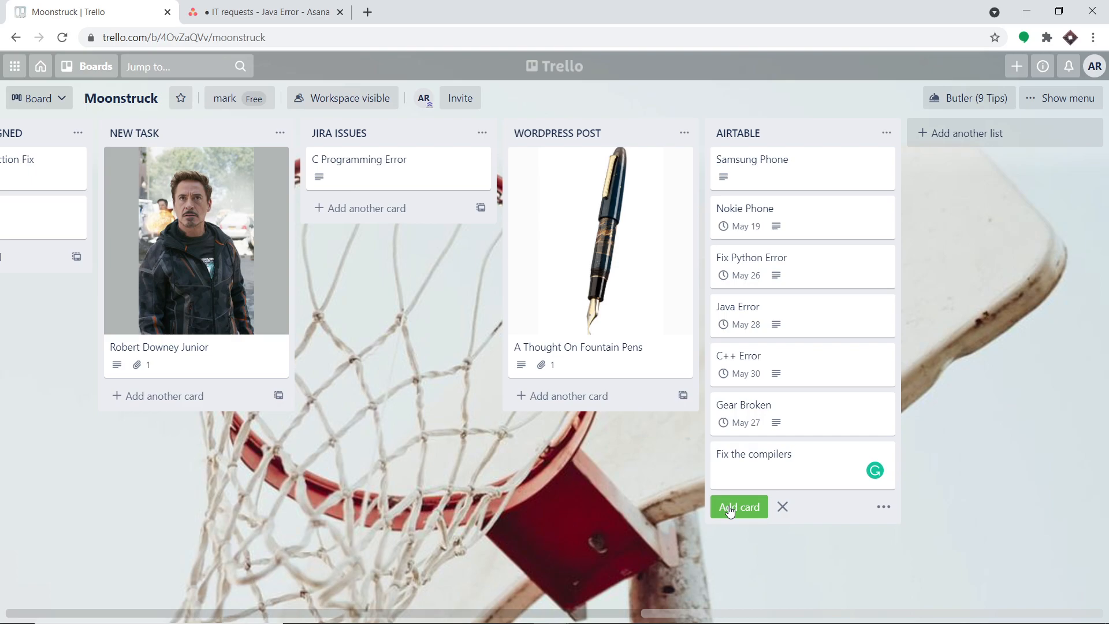
# Add the card "Fix the compilers" to the AIRTABLE list with the description "The transistors in the compiler are not functioning".
pyautogui.click(729, 508)
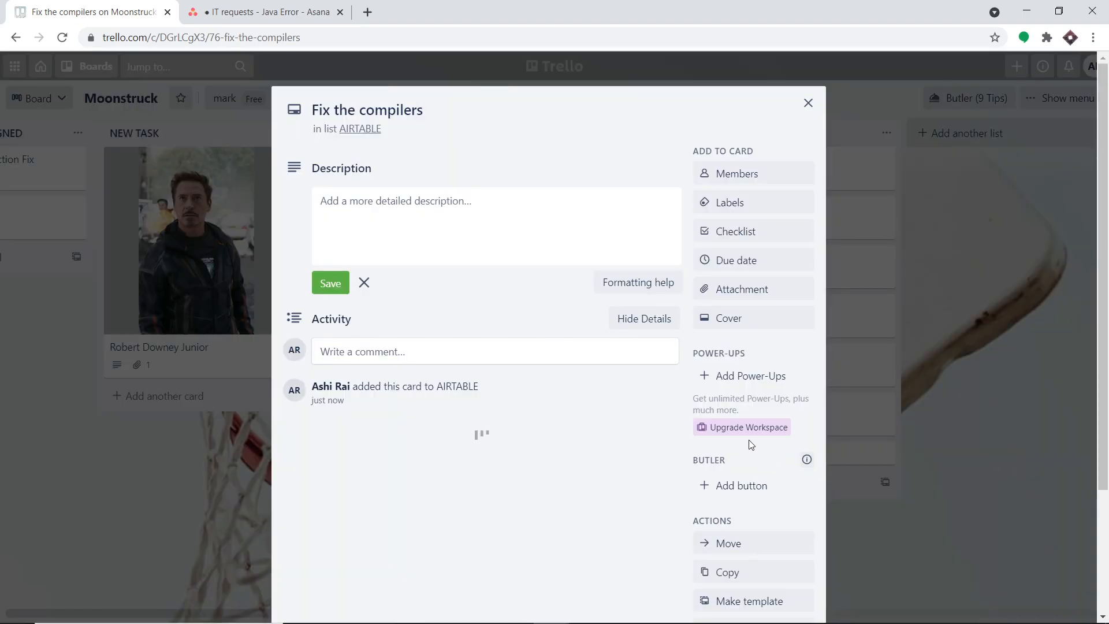
pyautogui.click(455, 205)
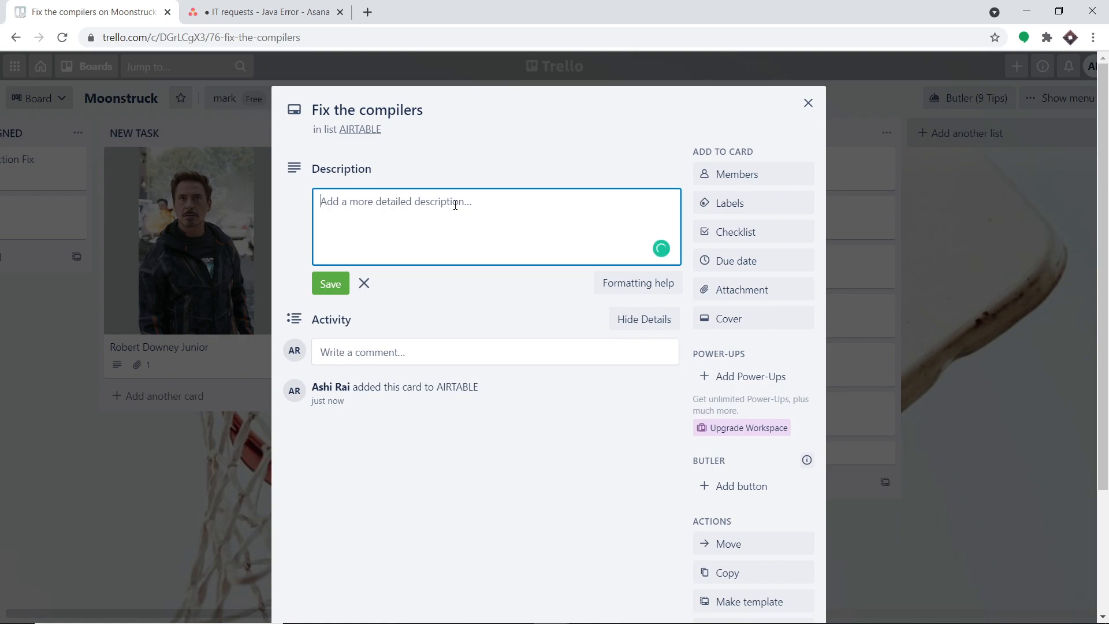
pyautogui.write('The transistors in ')
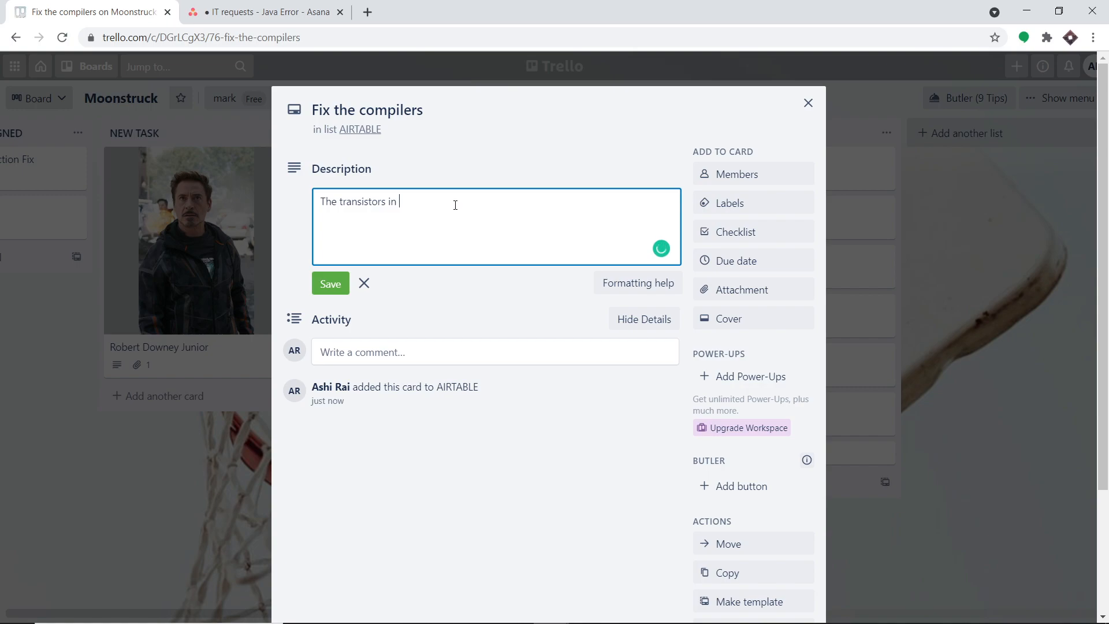
pyautogui.write('the compiler are not function')
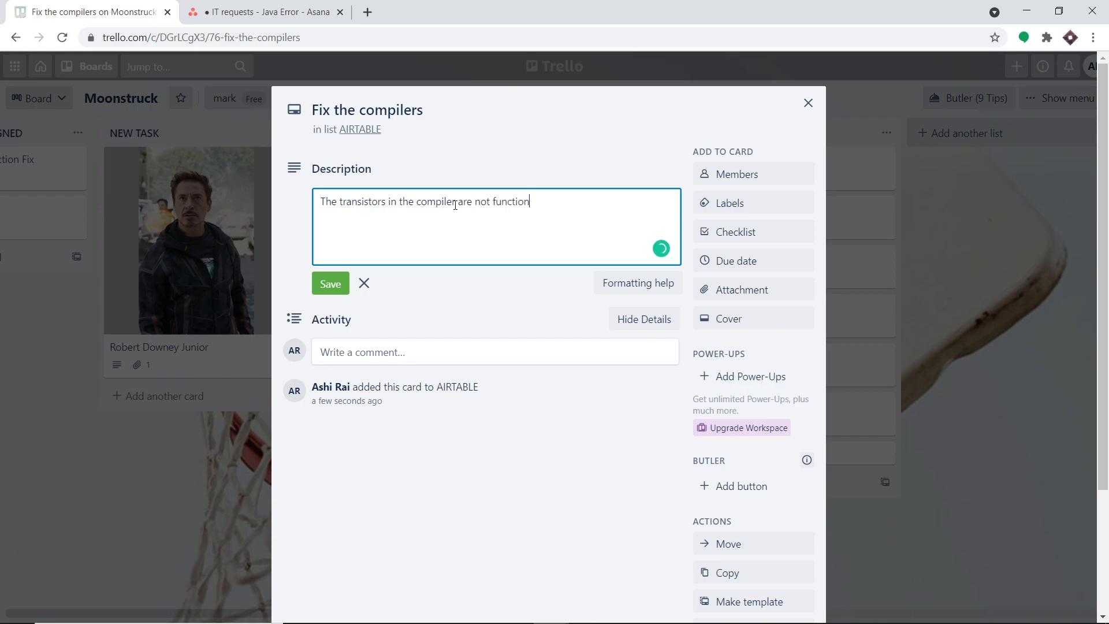
pyautogui.write('ing')
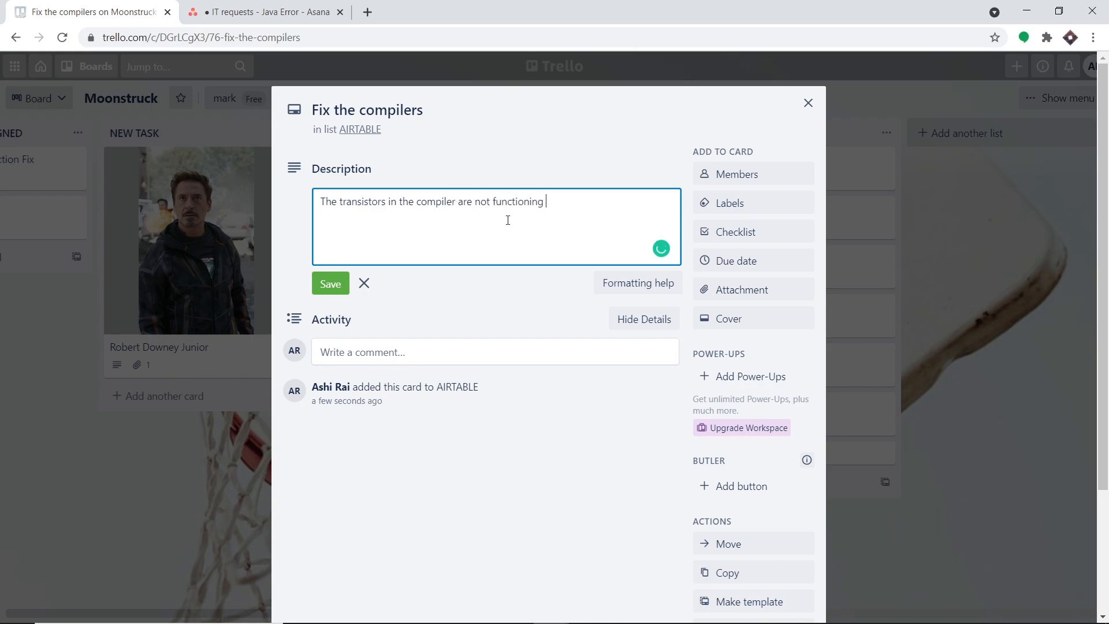
# Set the card's due date to May 29, 2021 at 12:00 AM, then save the description and close the card.
pyautogui.click(737, 261)
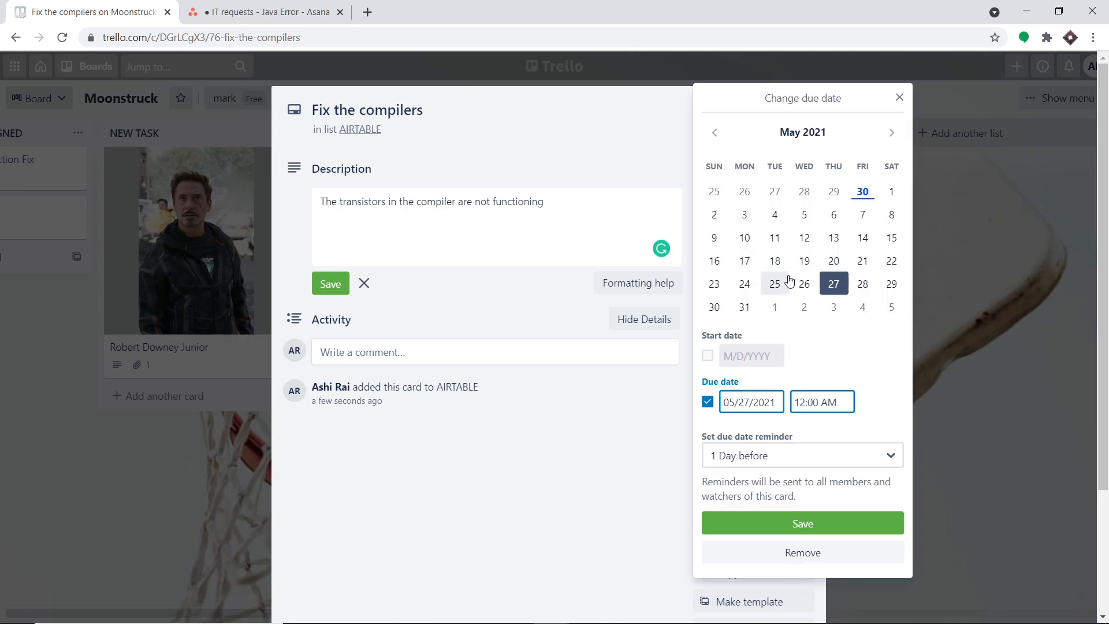
pyautogui.click(894, 284)
pyautogui.click(816, 524)
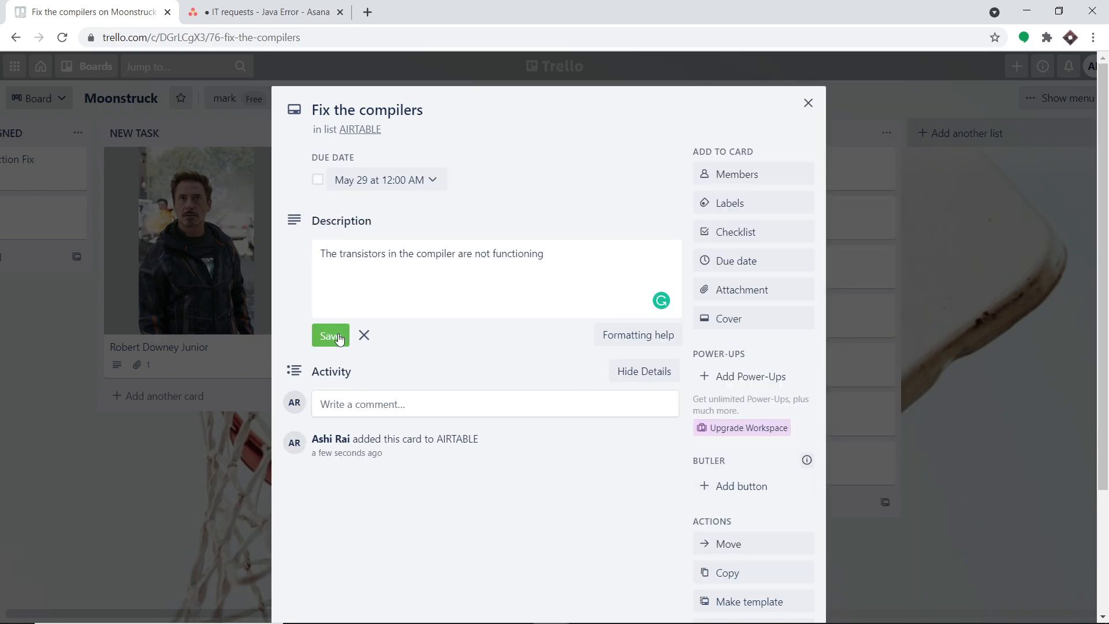
pyautogui.click(339, 338)
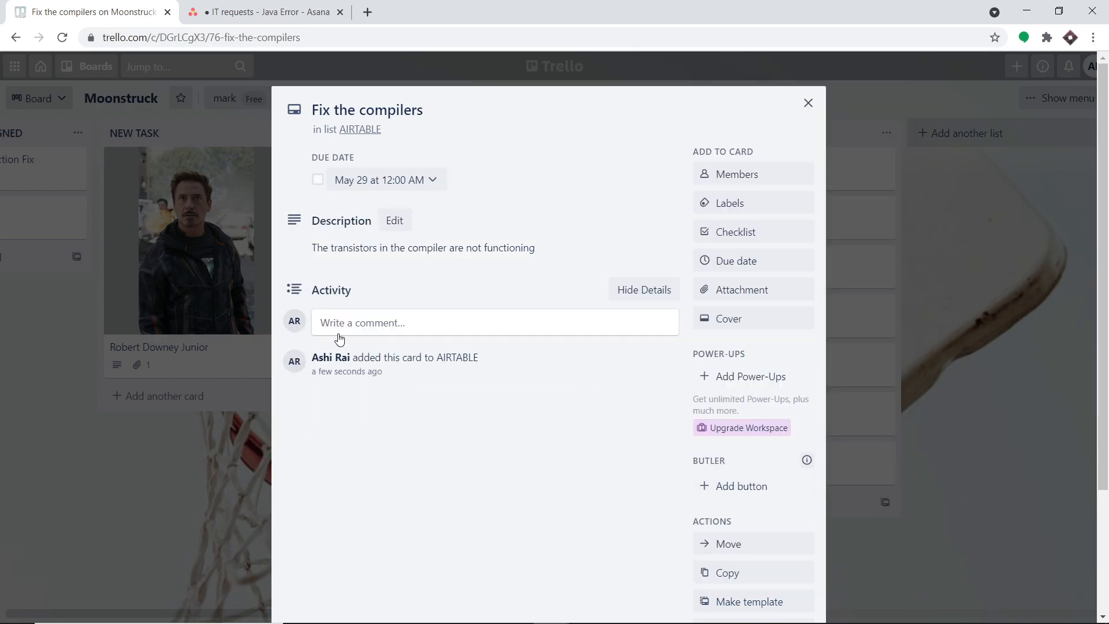
pyautogui.click(808, 104)
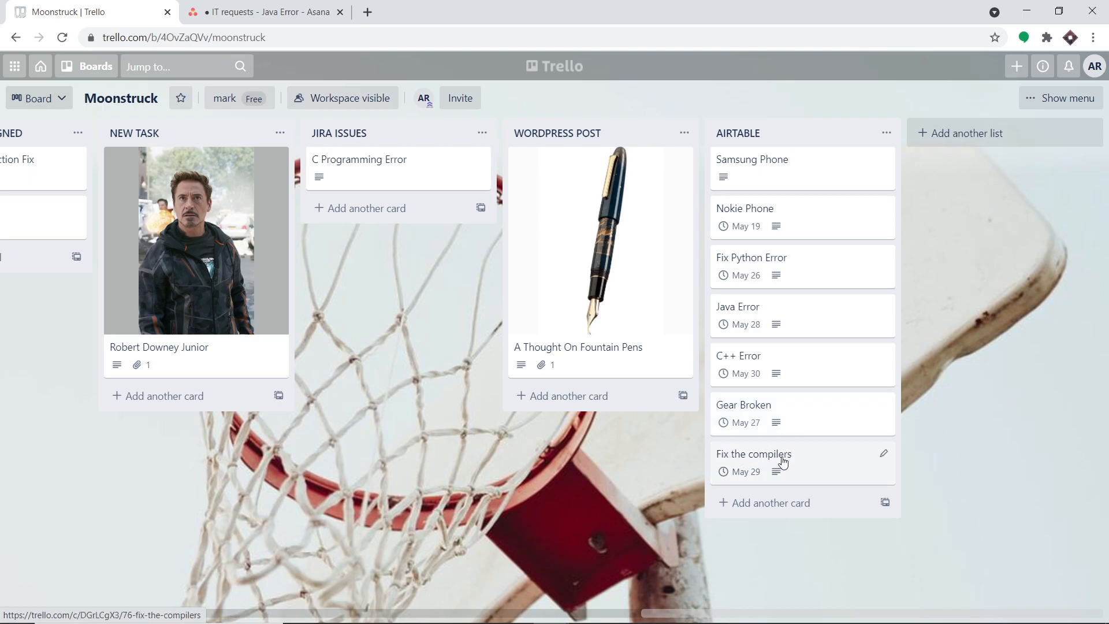
# Switch to Asana and reload the IT requests project to check the To do section for the new task.
pyautogui.click(294, 8)
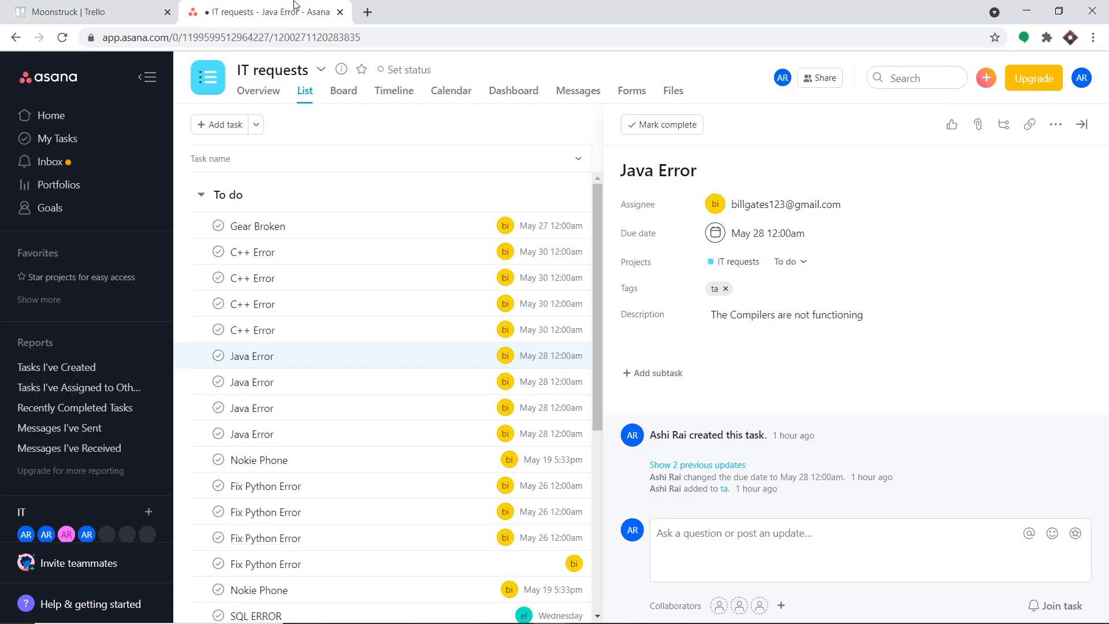
pyautogui.click(61, 41)
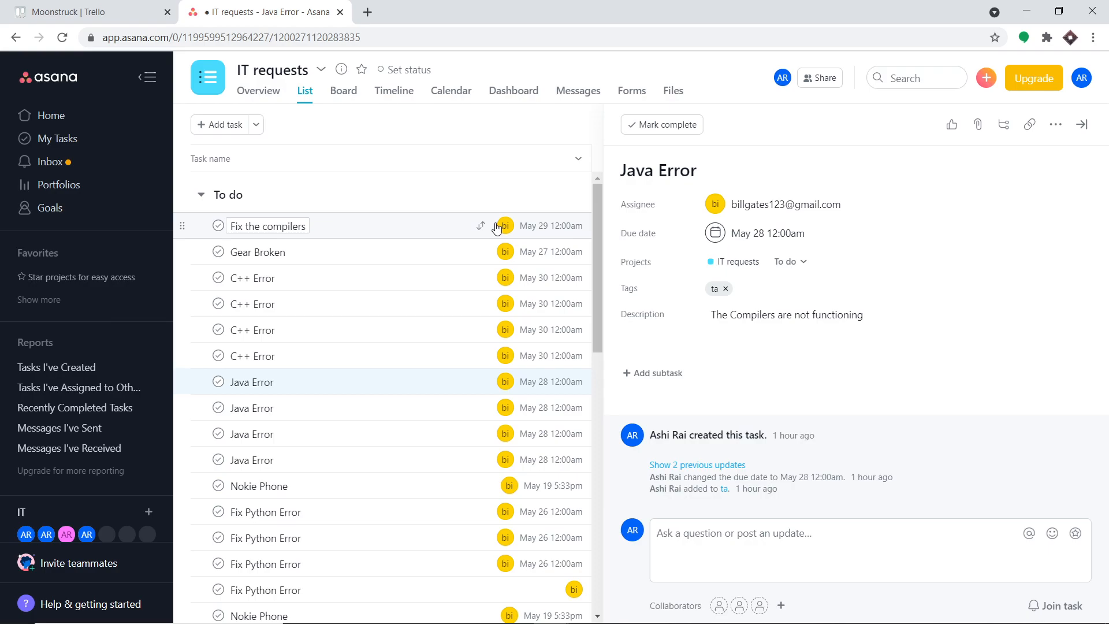
# Go to pabbly.com in a new browser tab, sign in and access the Connect application.
pyautogui.click(366, 12)
pyautogui.write('pa')
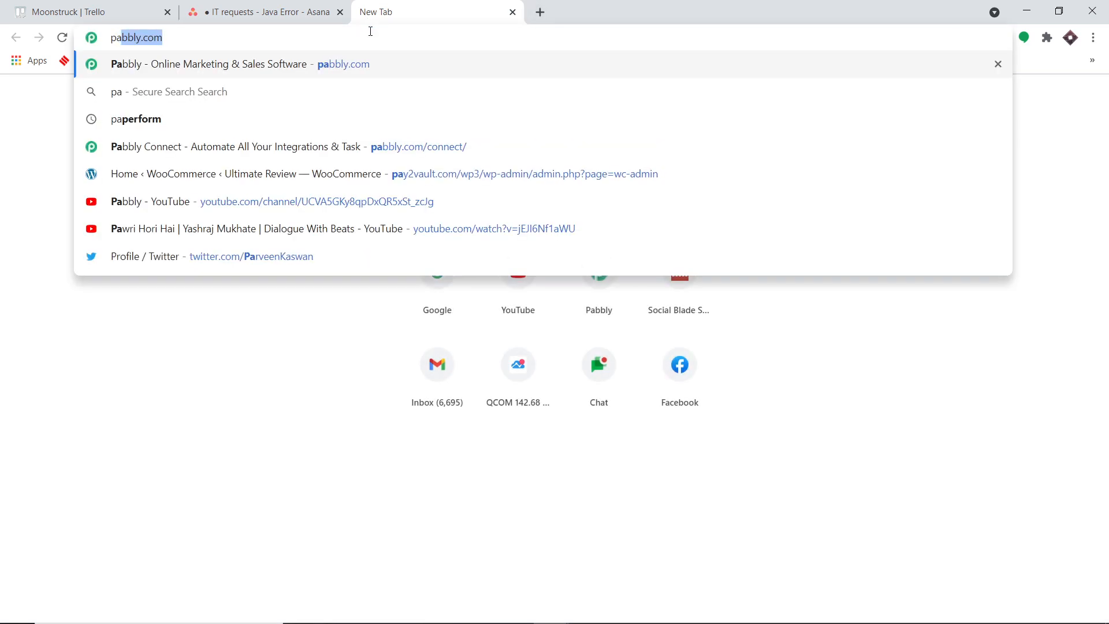
pyautogui.press('Return')
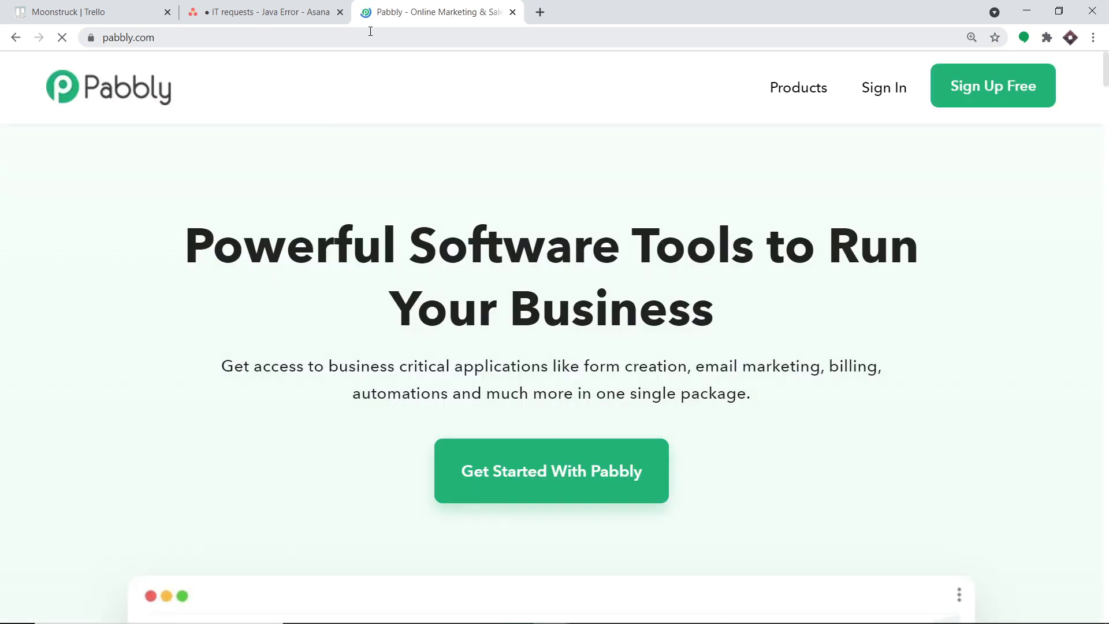
pyautogui.click(884, 94)
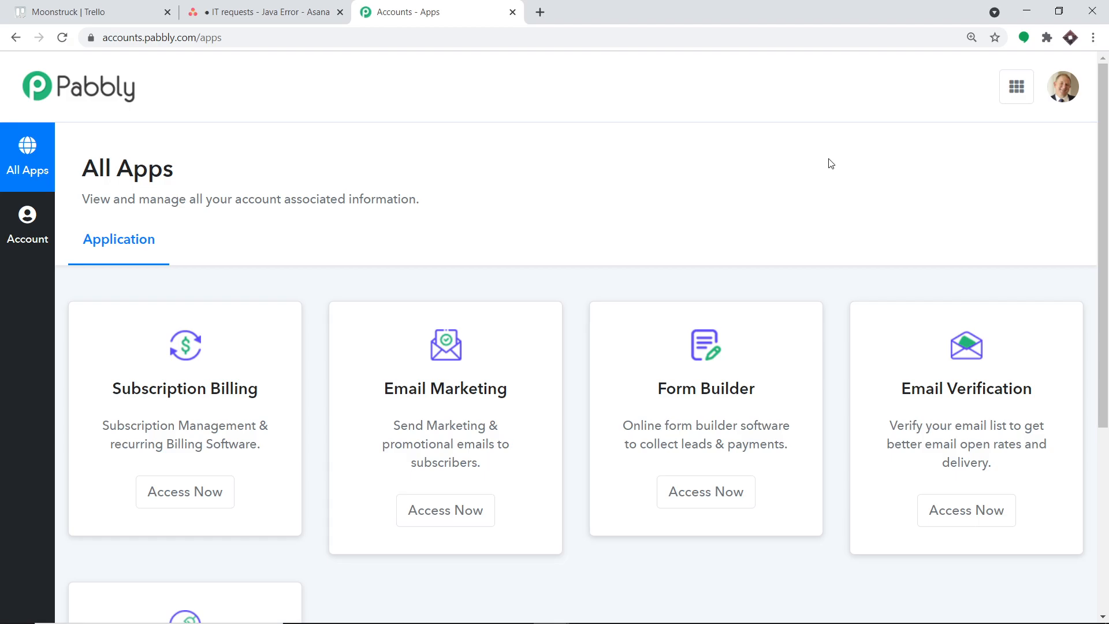
pyautogui.scroll(-5, 830, 164)
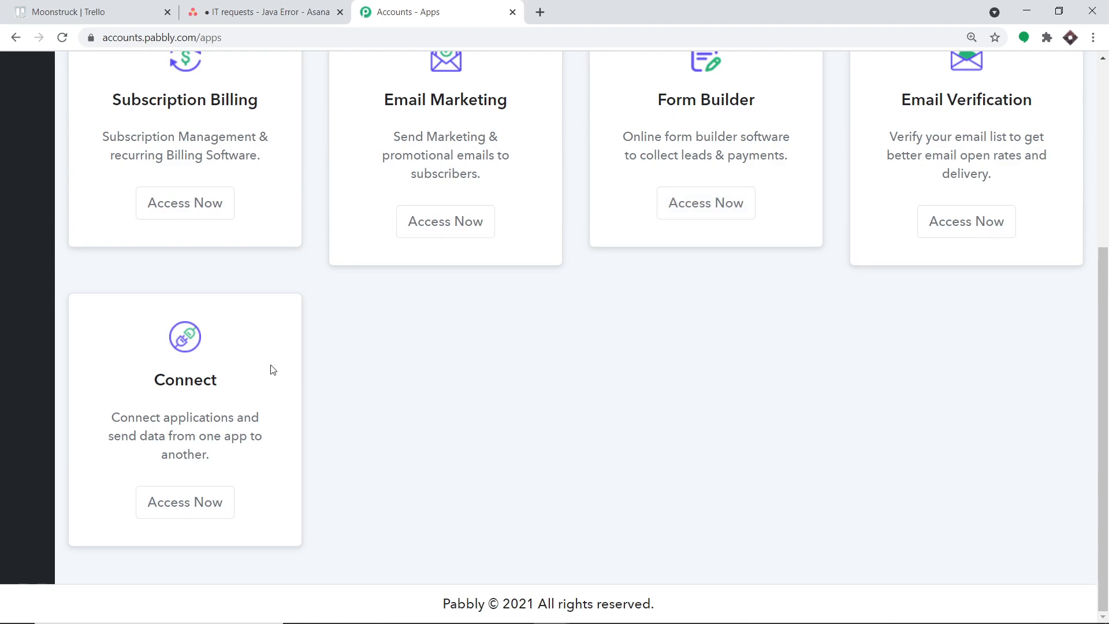
pyautogui.click(173, 504)
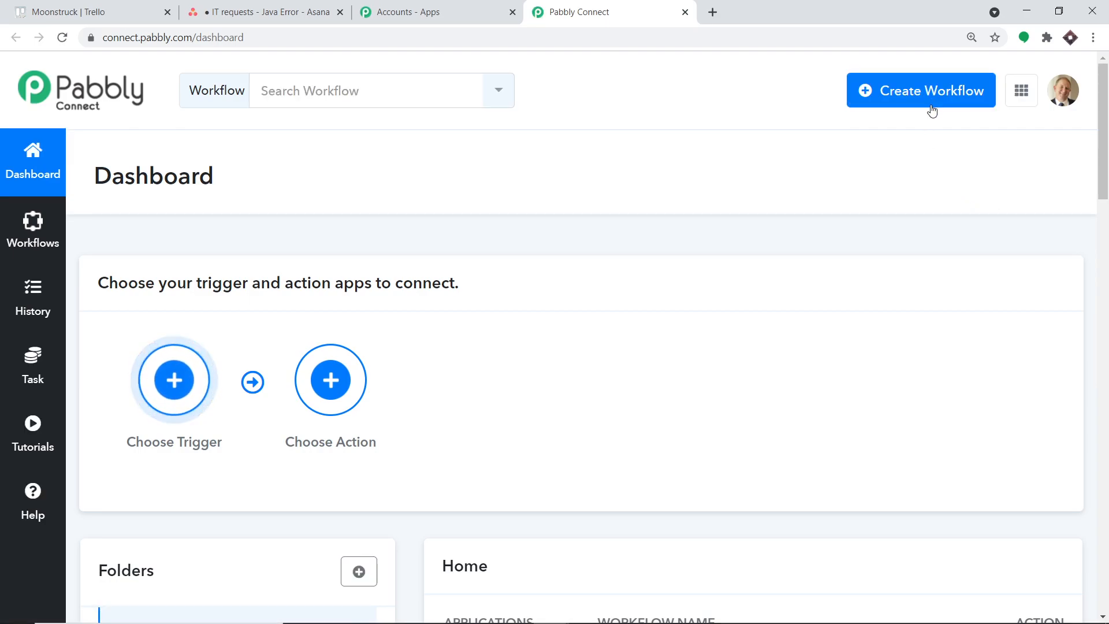
# Turn off the existing "Trello Asana Integration" workflow on the dashboard.
pyautogui.scroll(-5, 871, 319)
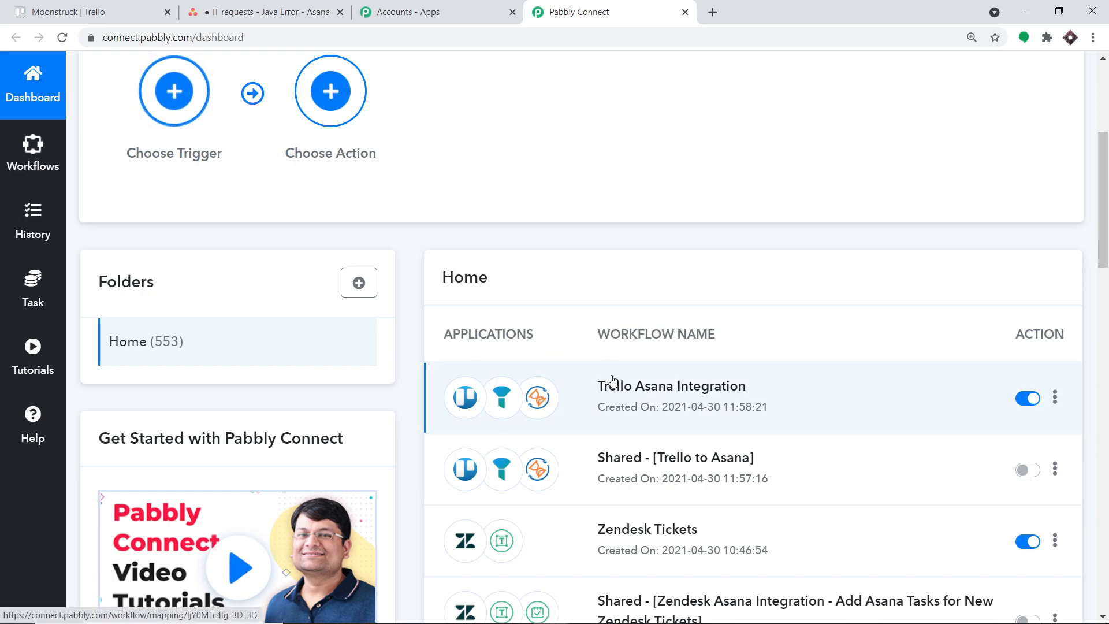
pyautogui.click(1026, 399)
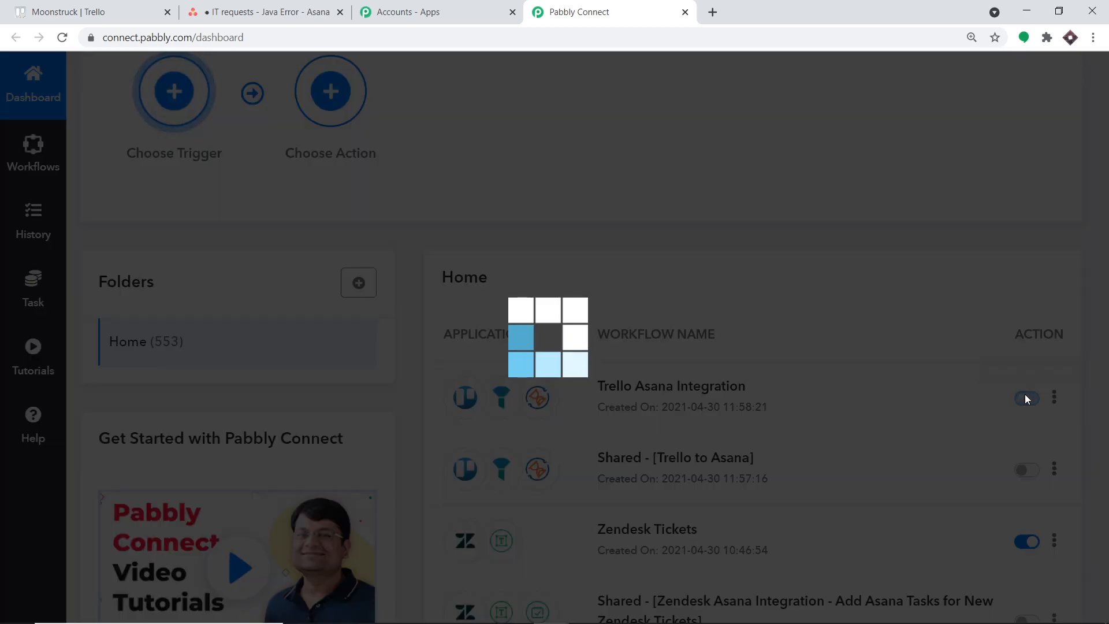
pyautogui.scroll(5, 981, 375)
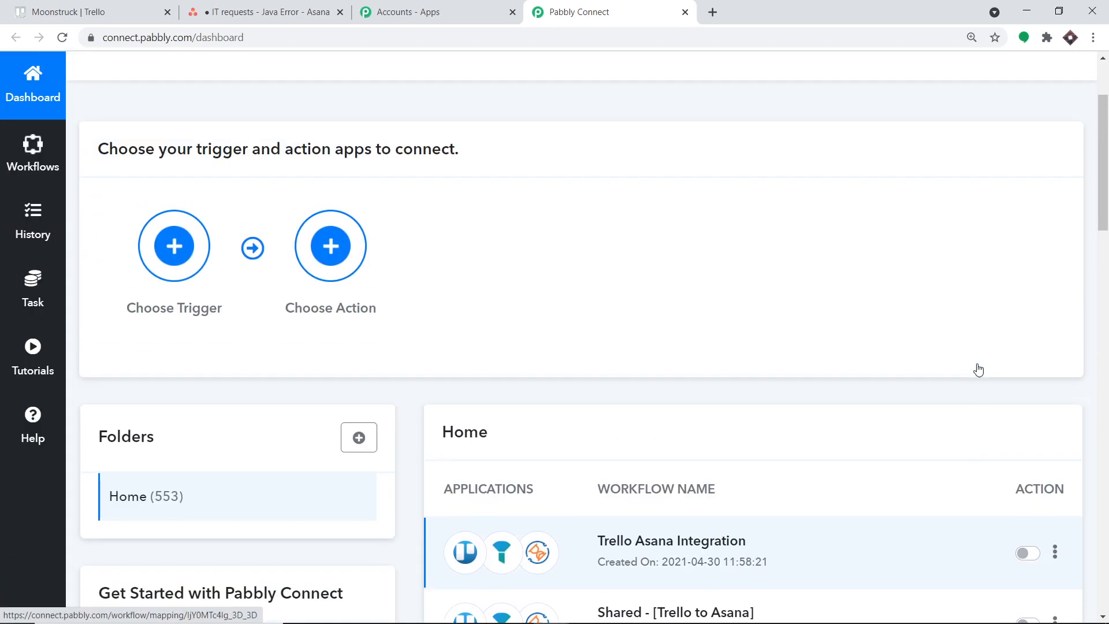
pyautogui.scroll(-3, 895, 230)
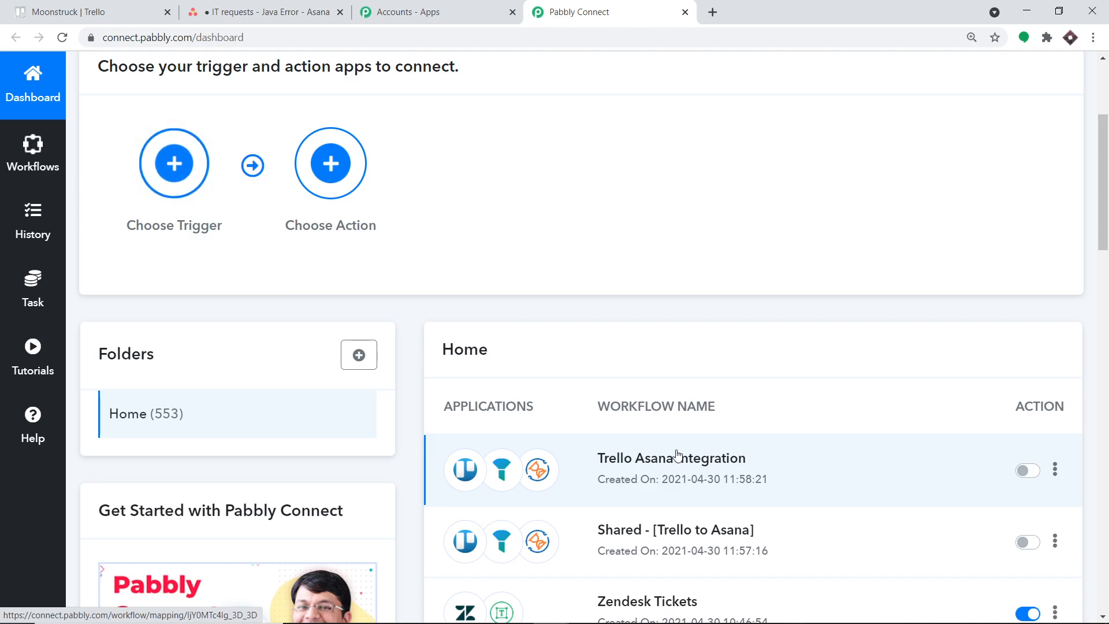
pyautogui.scroll(3, 820, 421)
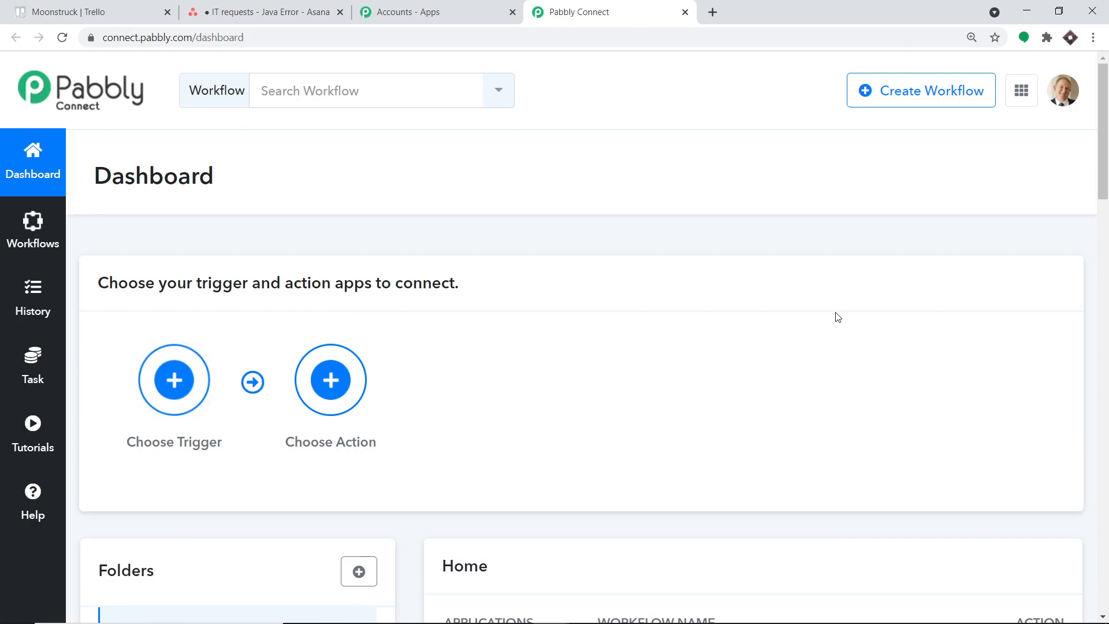
# Create a new workflow named "Trello To Asana".
pyautogui.click(932, 92)
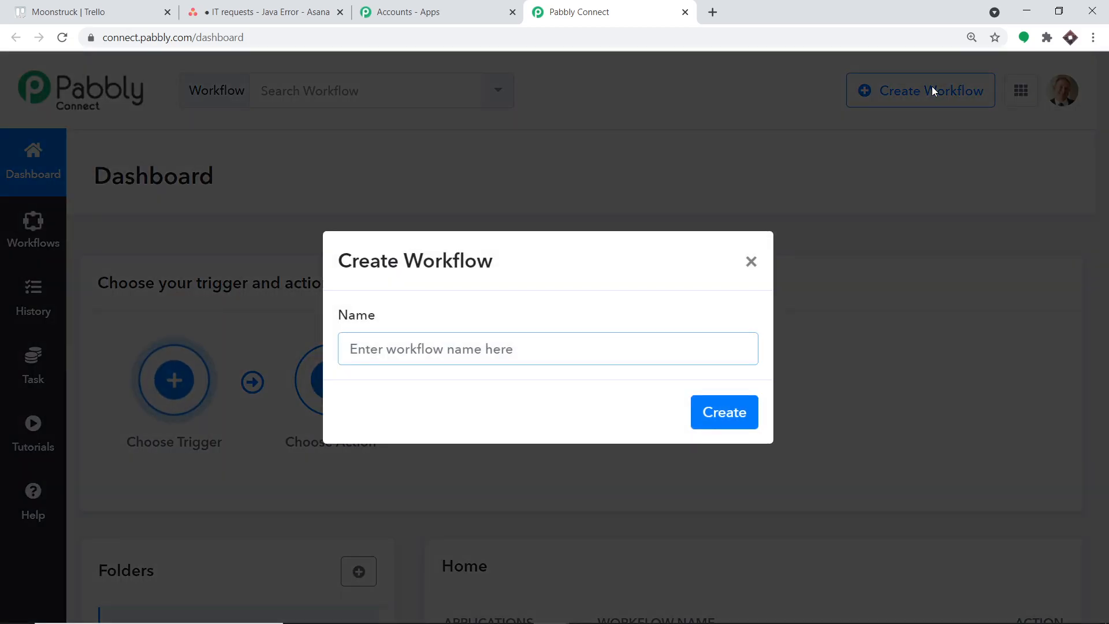
pyautogui.write('Trello To Asana')
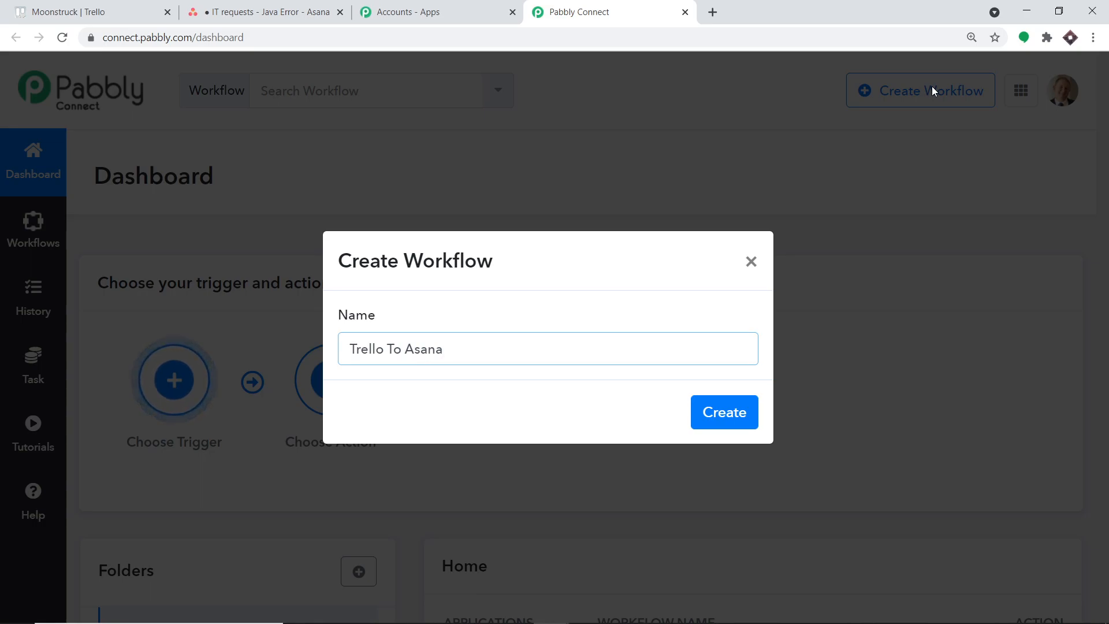
pyautogui.click(720, 411)
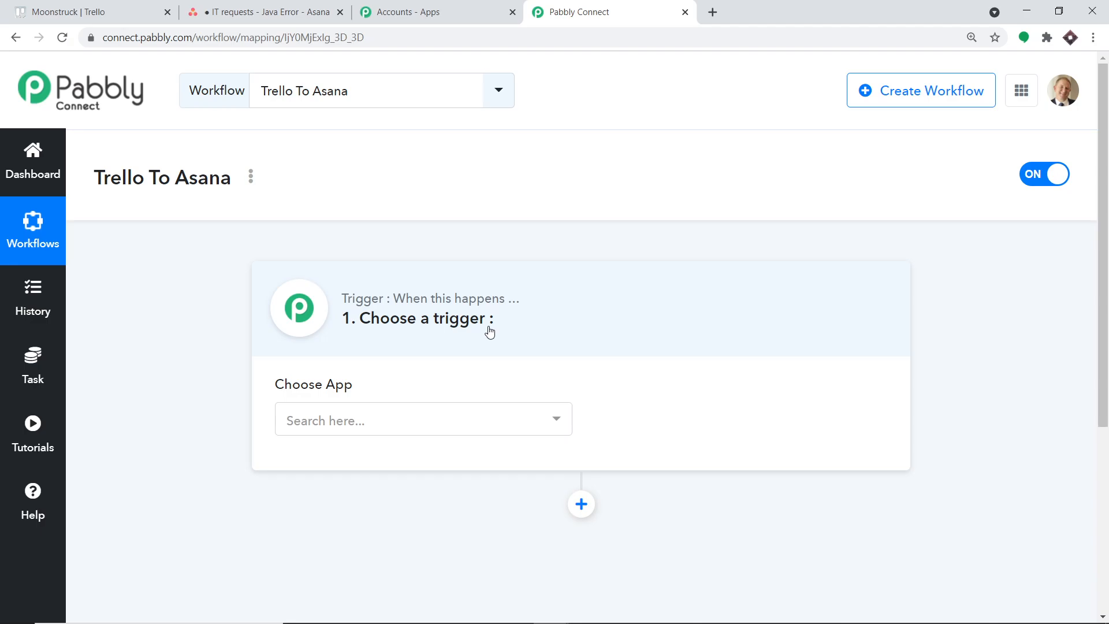
# Set the workflow's trigger app to Trello with New Card as the trigger event.
pyautogui.click(437, 419)
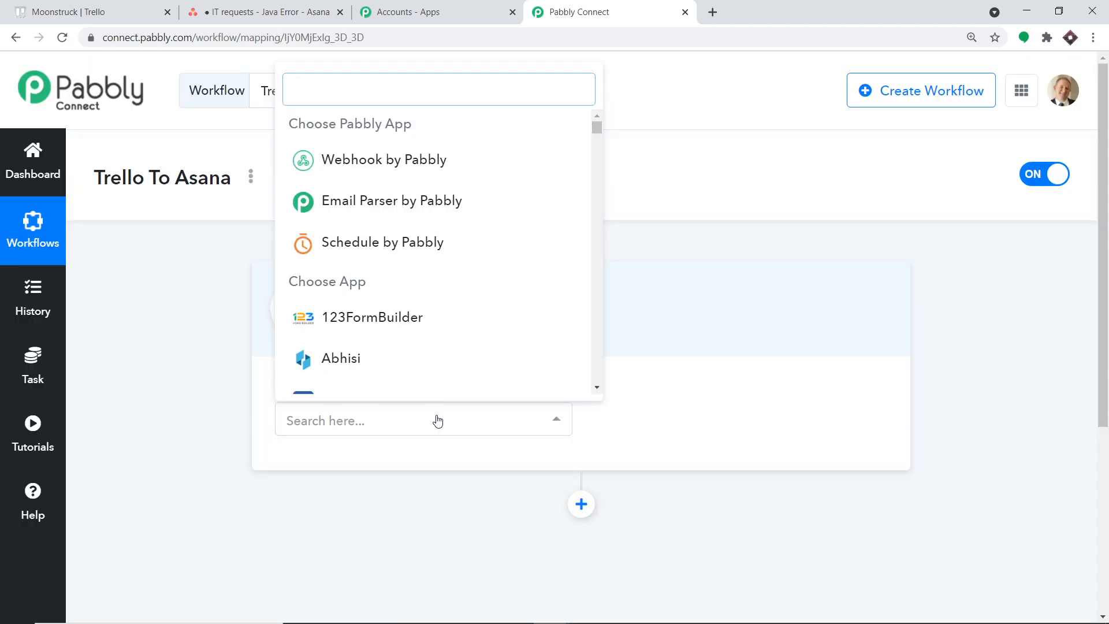
pyautogui.write('trello')
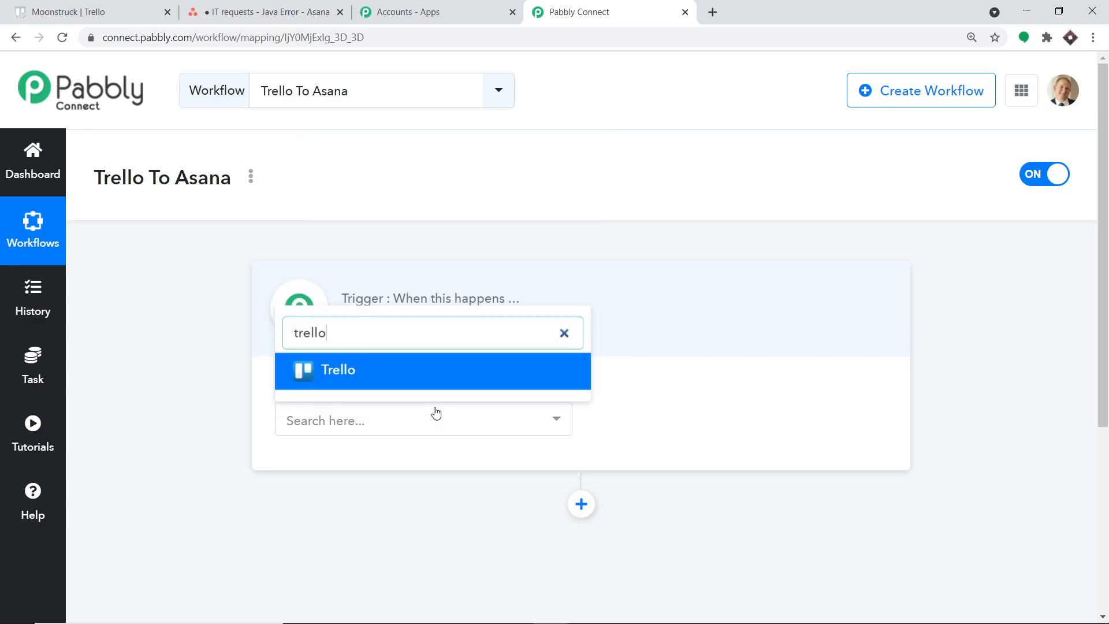
pyautogui.click(417, 368)
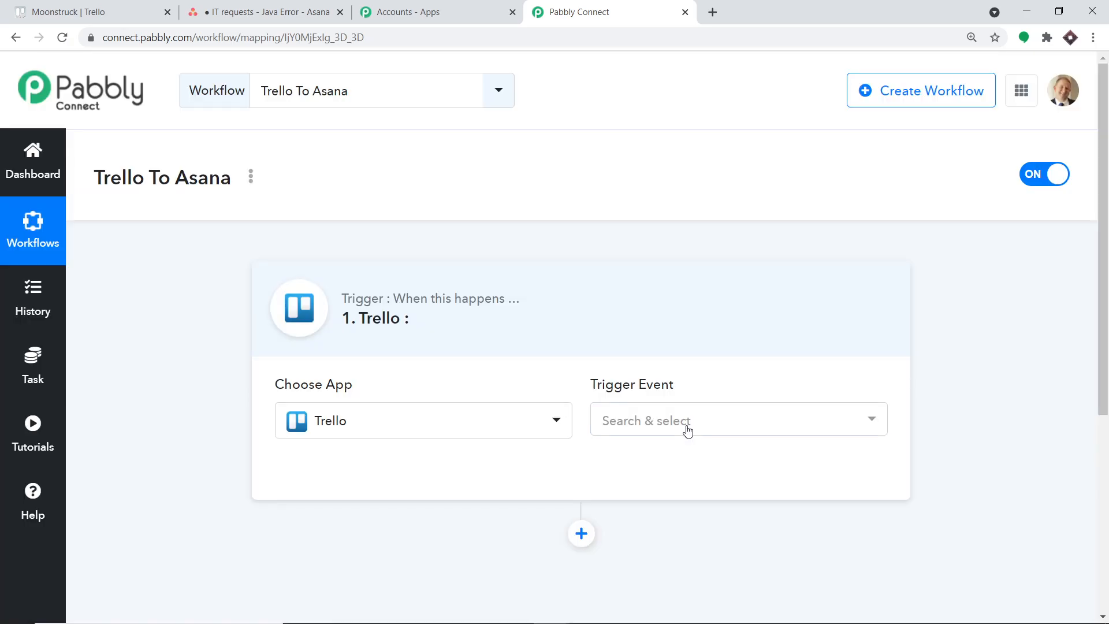
pyautogui.click(688, 430)
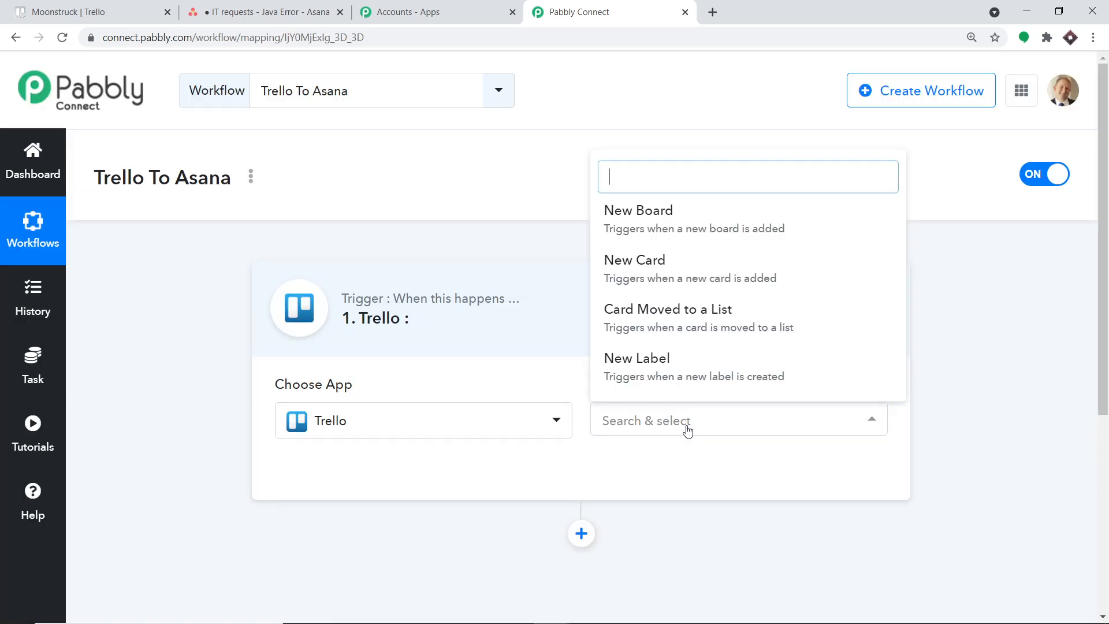
pyautogui.click(692, 279)
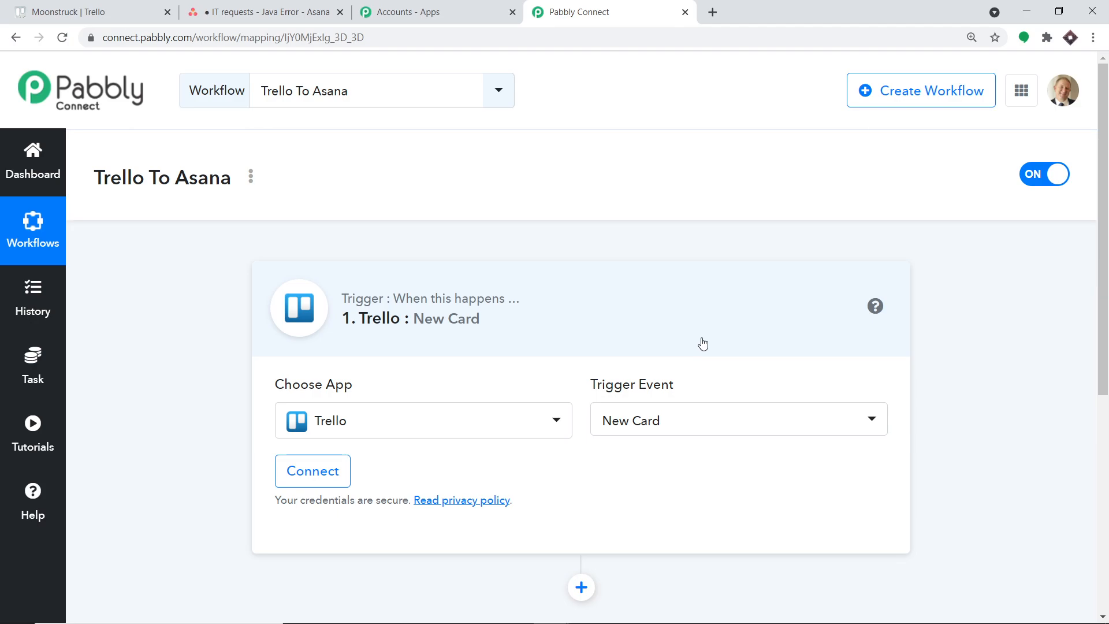
# Review the available Trello trigger events, then look at the Pabbly Forum and return to the workflow.
pyautogui.click(677, 420)
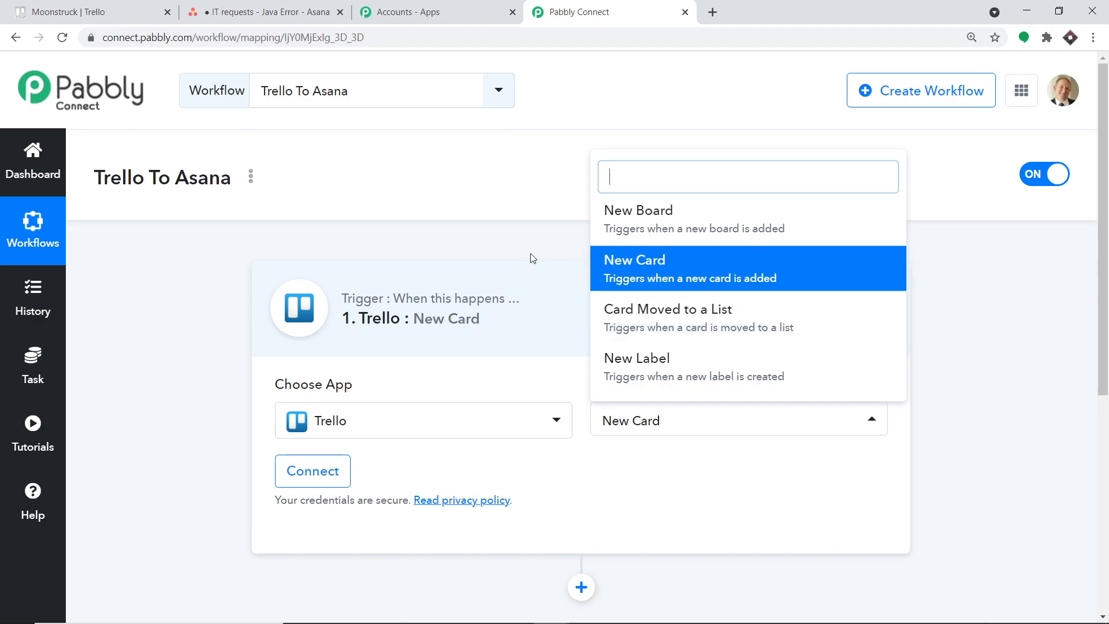
pyautogui.click(21, 500)
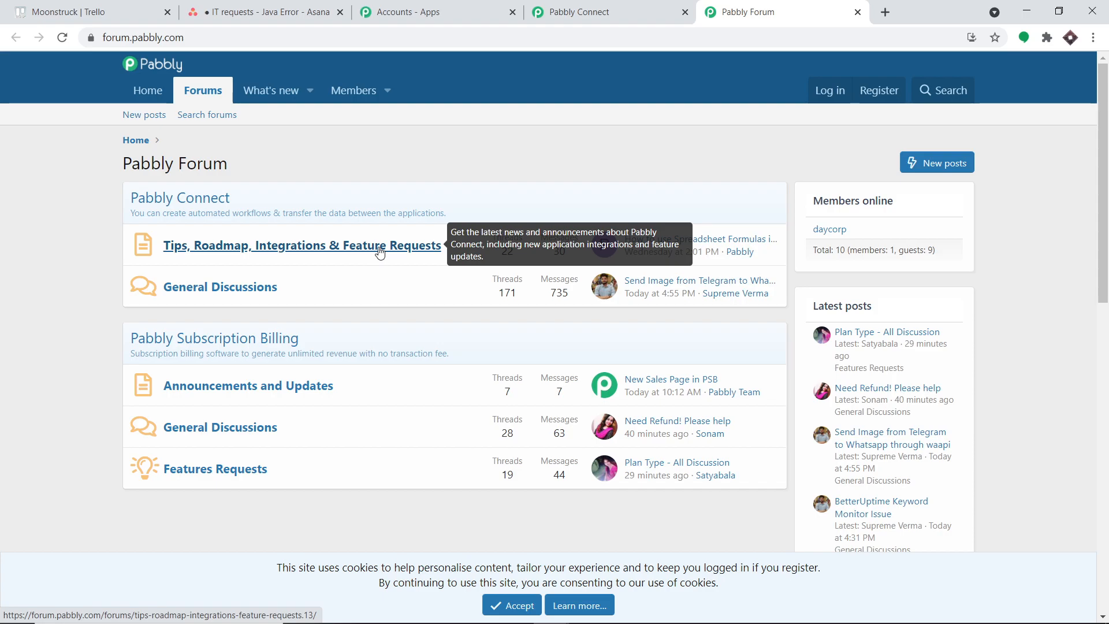
pyautogui.click(602, 7)
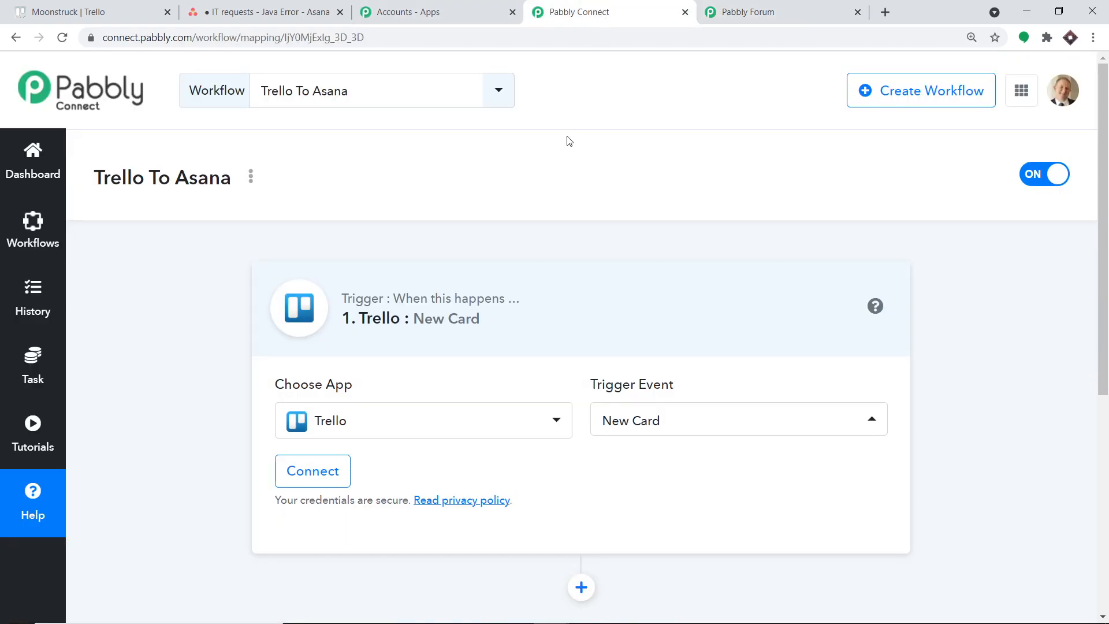
# Open the new credentials form for the Trello trigger and follow its link to Trello's API key and token page.
pyautogui.scroll(-1, 554, 289)
pyautogui.click(322, 396)
pyautogui.scroll(-2, 618, 305)
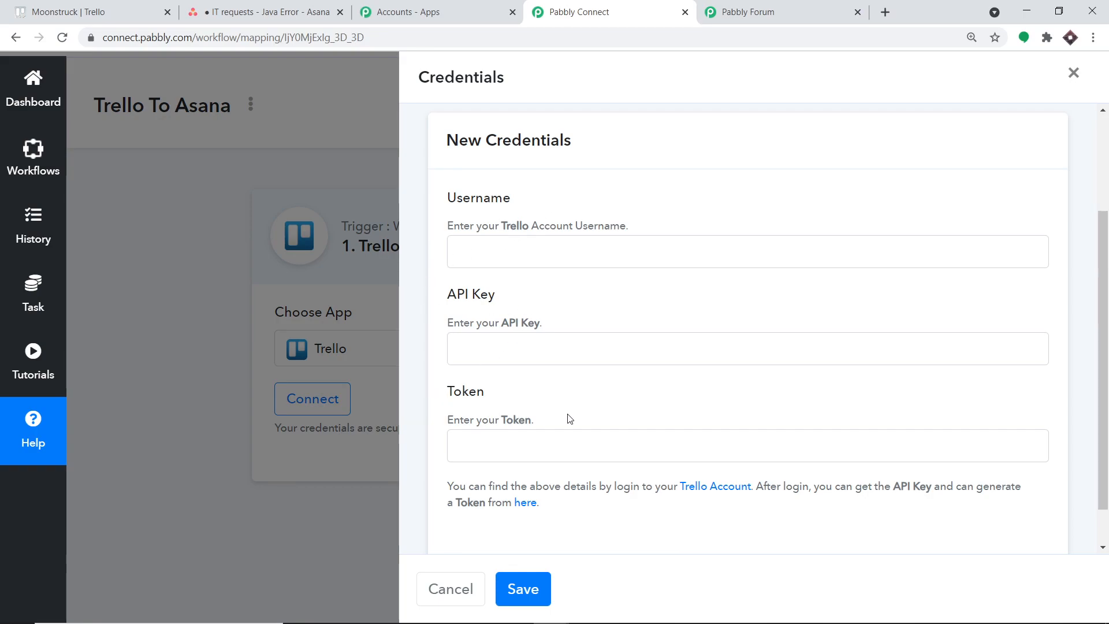
pyautogui.scroll(-1, 570, 419)
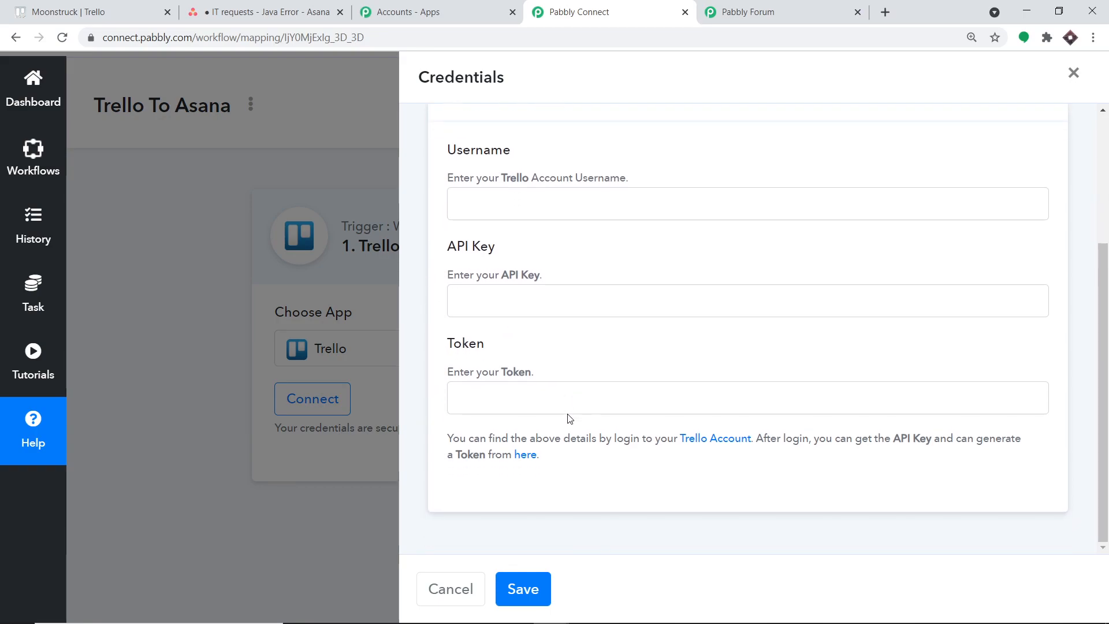
pyautogui.click(526, 455)
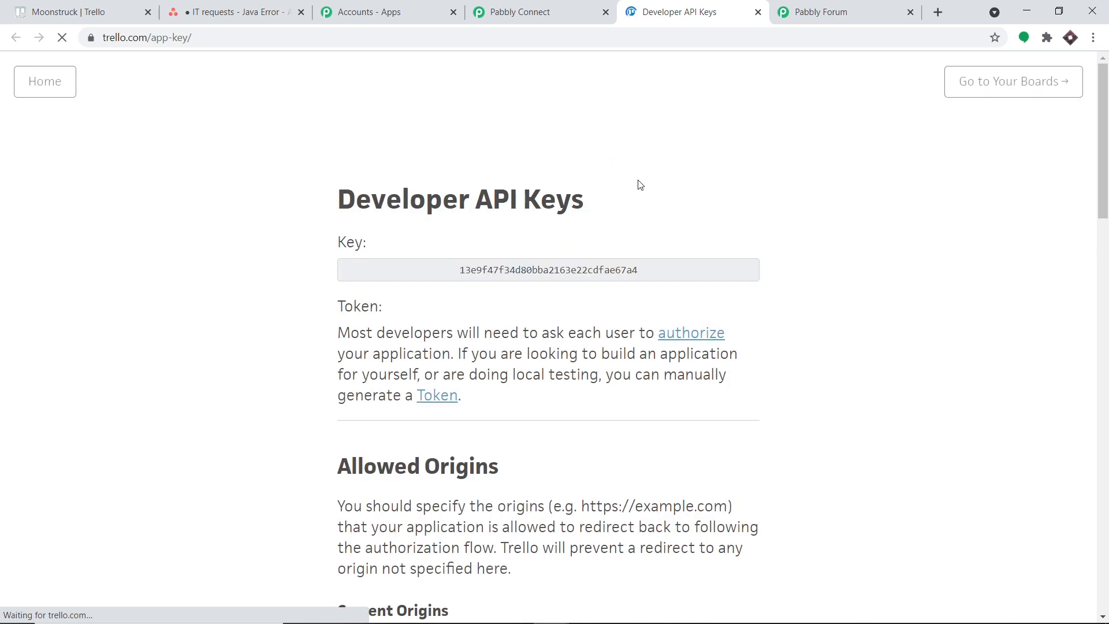
# Copy the API key from Trello's Developer API Keys page and paste it into the API Key field of the Pabbly Connect credentials form.
pyautogui.doubleClick(571, 272)
pyautogui.rightClick(573, 276)
pyautogui.click(581, 285)
pyautogui.click(564, 8)
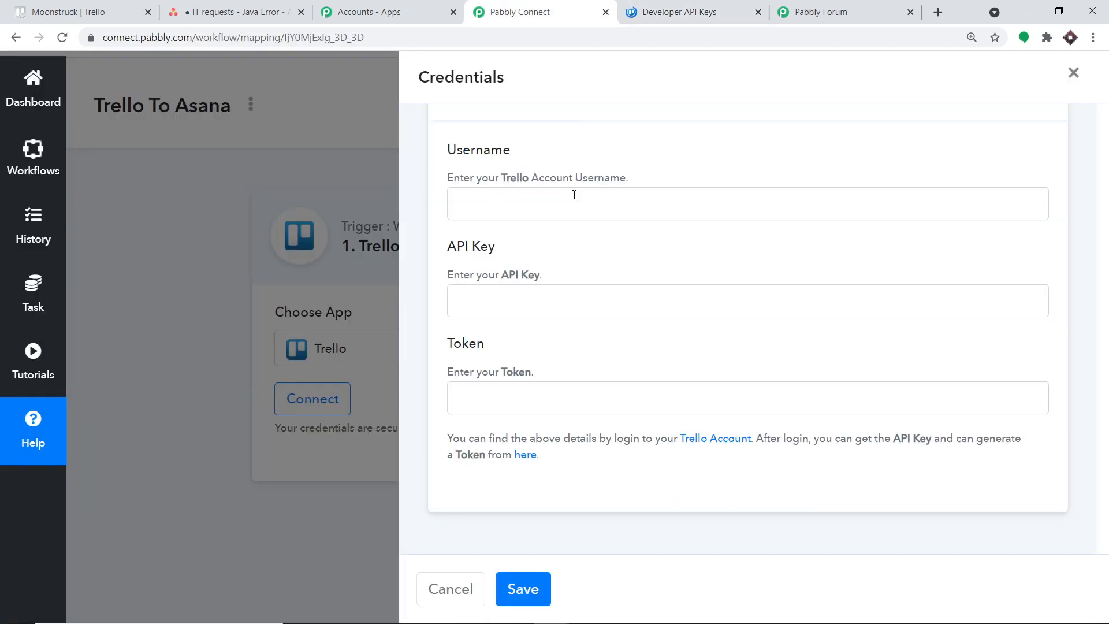
pyautogui.rightClick(531, 295)
pyautogui.click(584, 410)
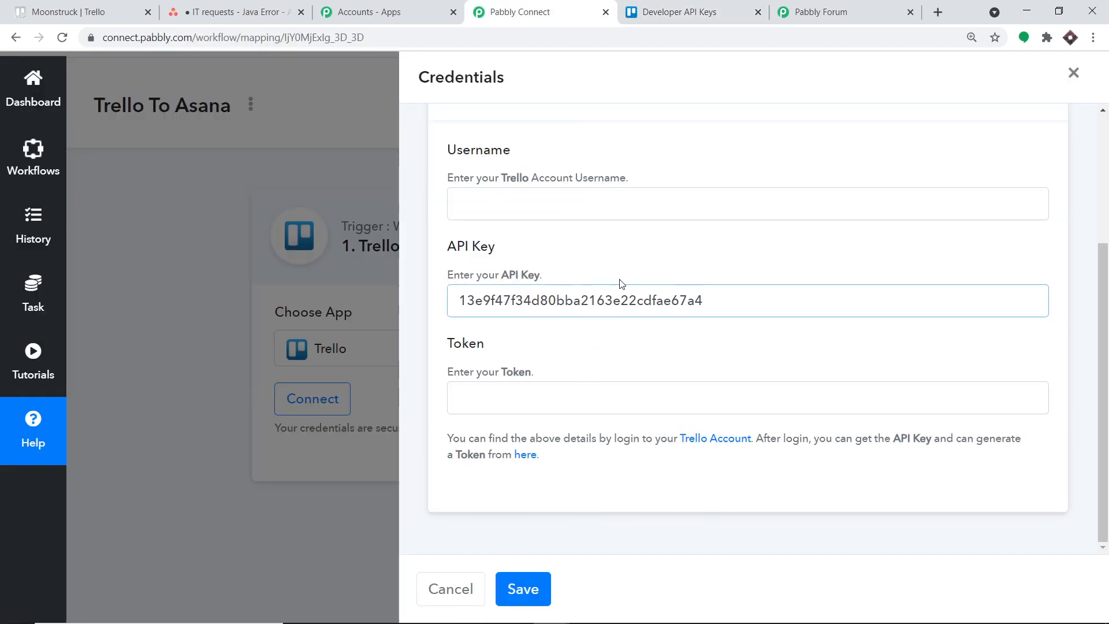
# Return to Trello's Developer API Keys page and open the authorization page for manually generating a token.
pyautogui.click(710, 6)
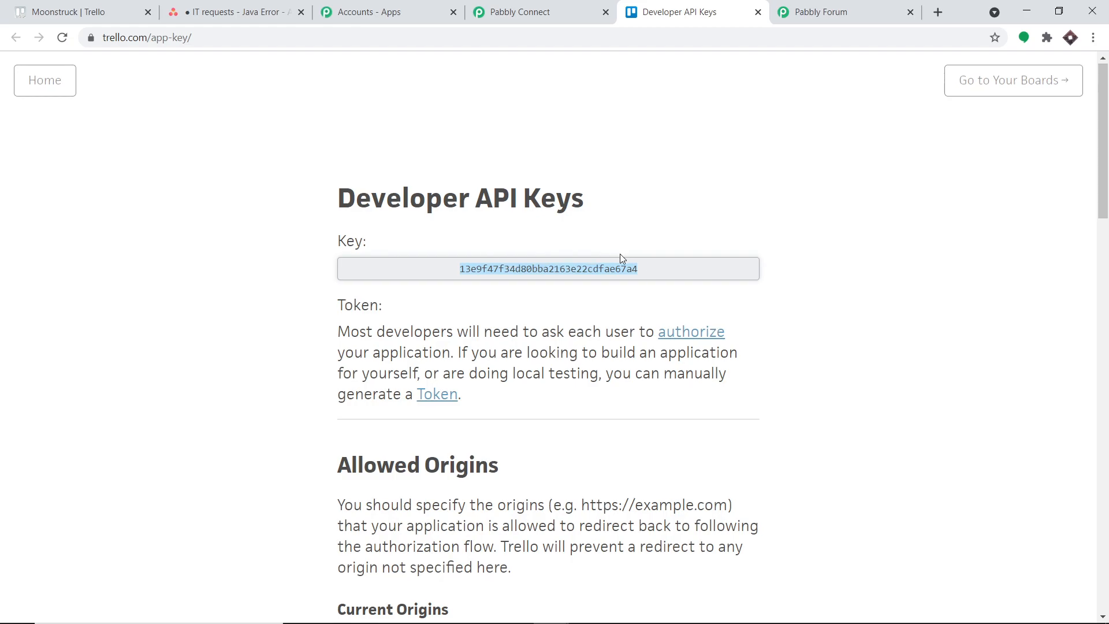
pyautogui.scroll(-1, 619, 254)
pyautogui.click(564, 9)
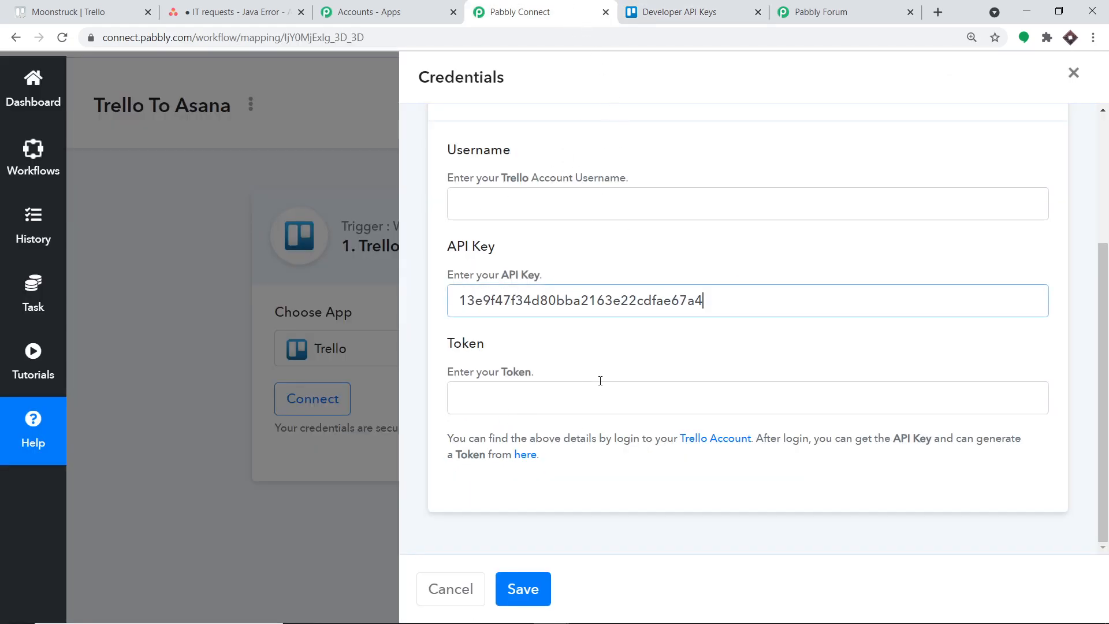
pyautogui.click(723, 6)
pyautogui.scroll(-6, 674, 238)
pyautogui.scroll(7, 673, 247)
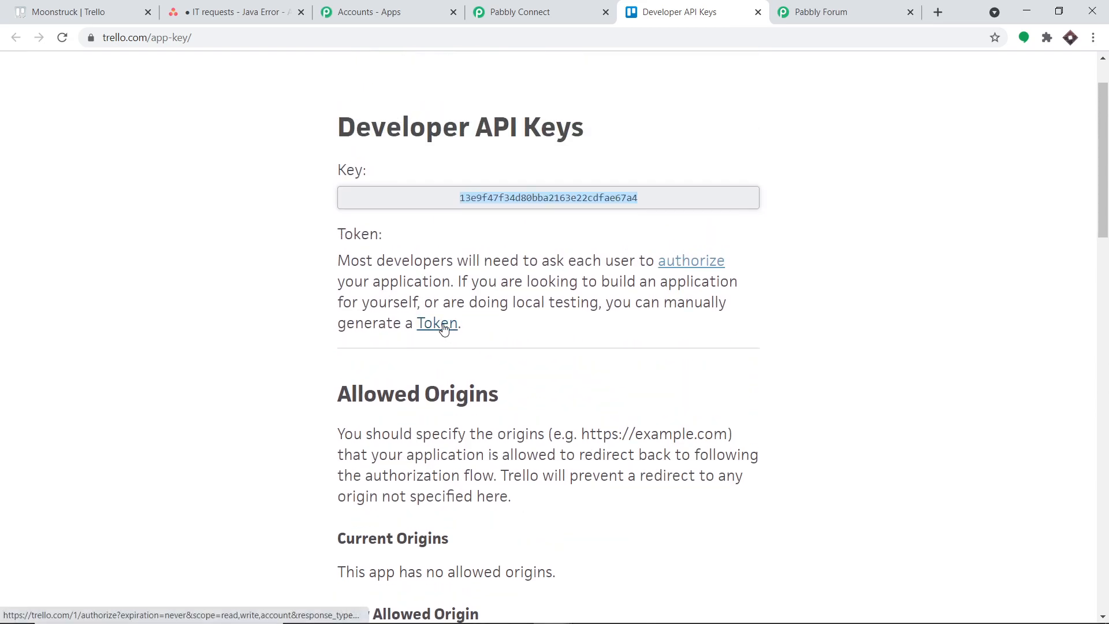
pyautogui.click(443, 328)
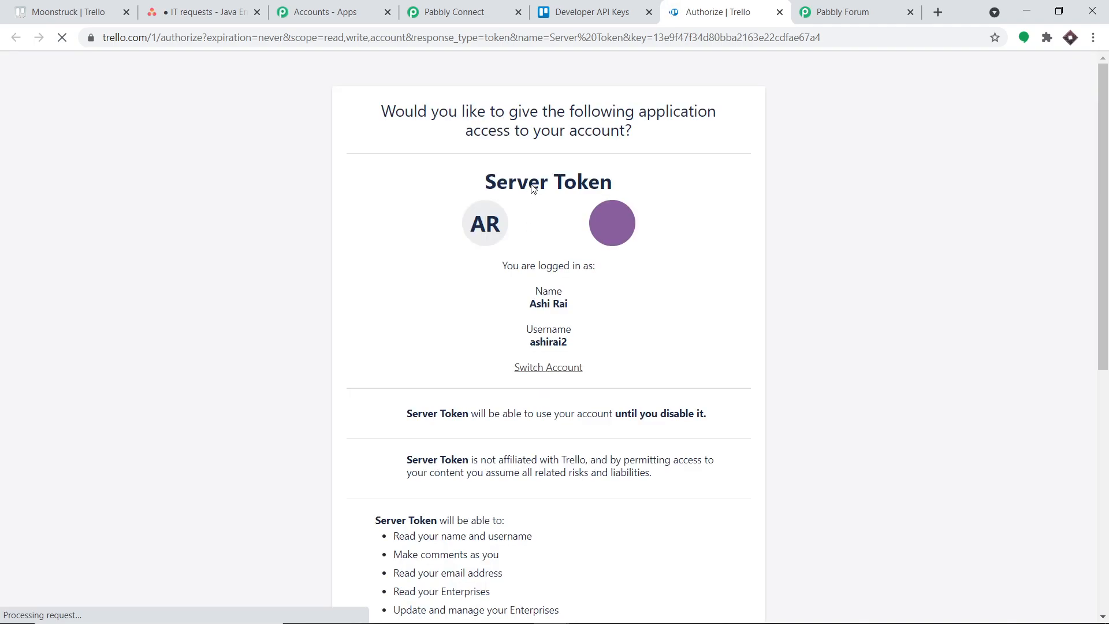
# Copy the account username from the Trello authorization page and paste it into the Username field of the Pabbly Connect credentials form.
pyautogui.moveTo(568, 366); pyautogui.dragTo(529, 366)
pyautogui.rightClick(533, 365)
pyautogui.click(542, 371)
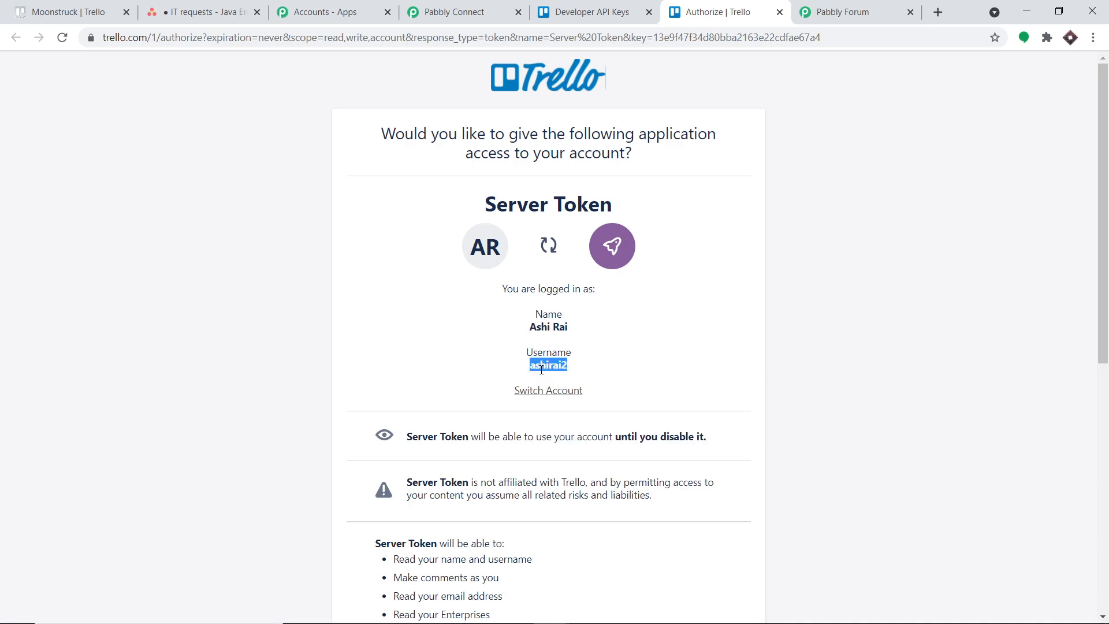
pyautogui.click(457, 12)
pyautogui.rightClick(510, 204)
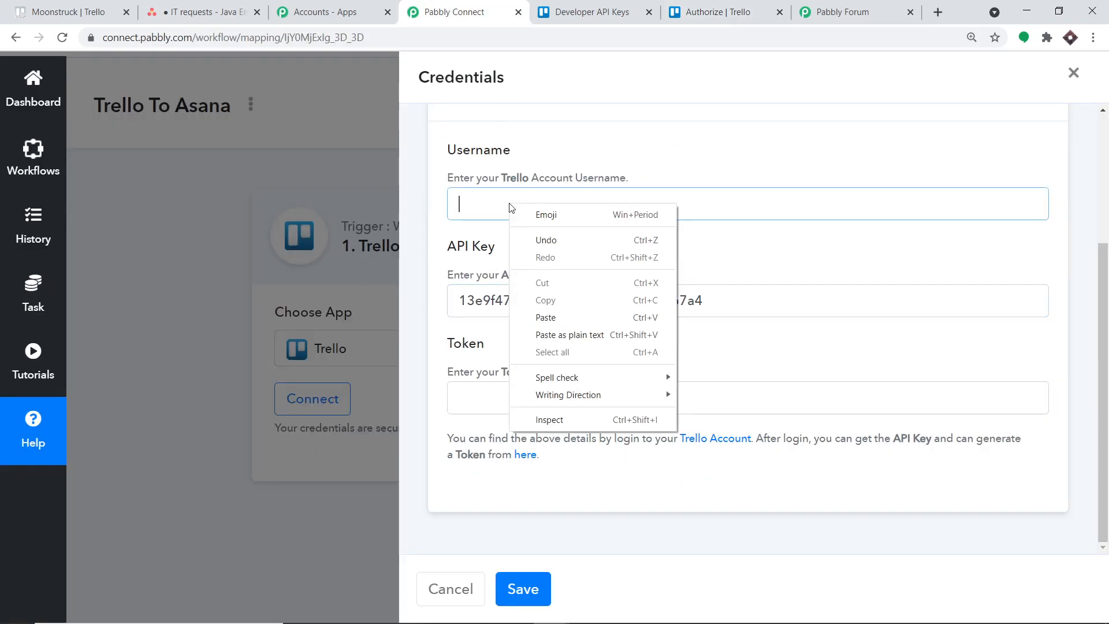
pyautogui.click(542, 315)
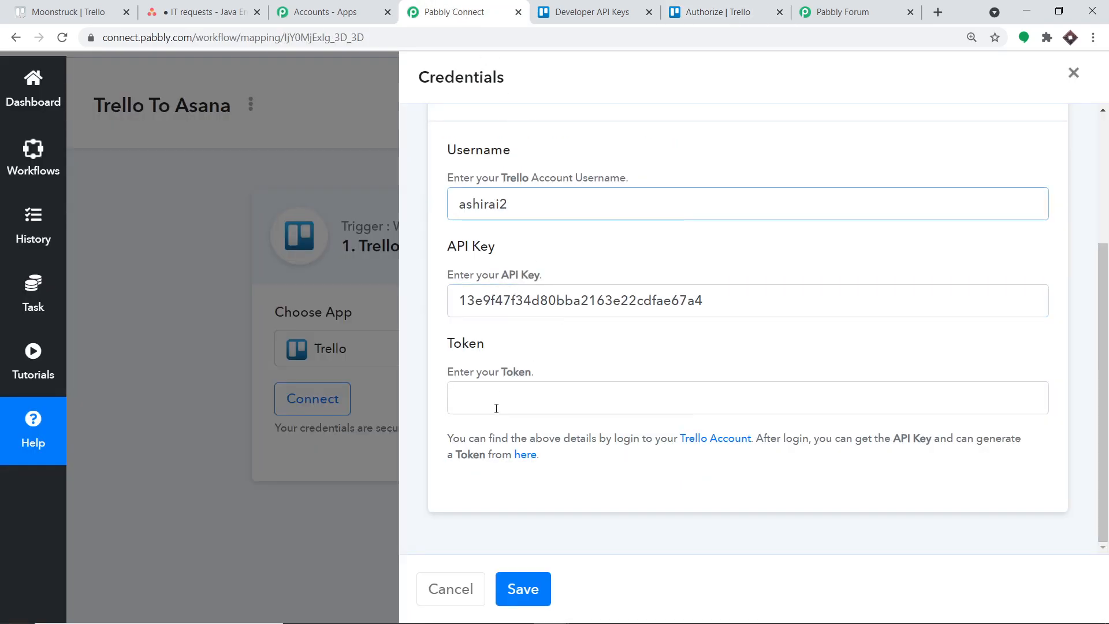
# Return to the Trello authorization page and allow Server Token to access the account.
pyautogui.click(758, 7)
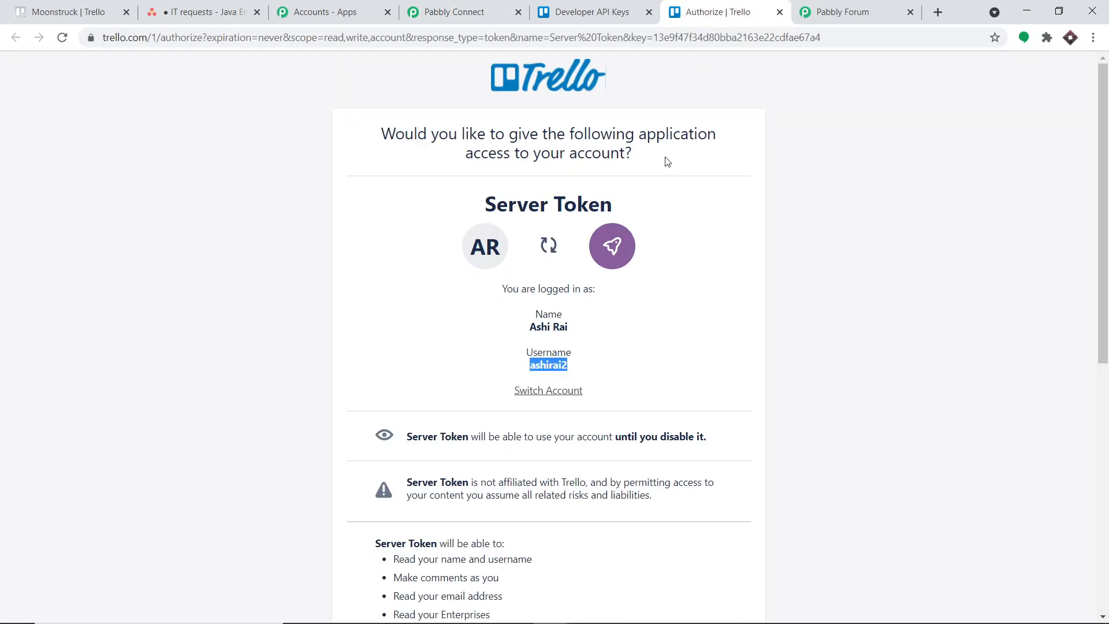
pyautogui.scroll(-8, 673, 179)
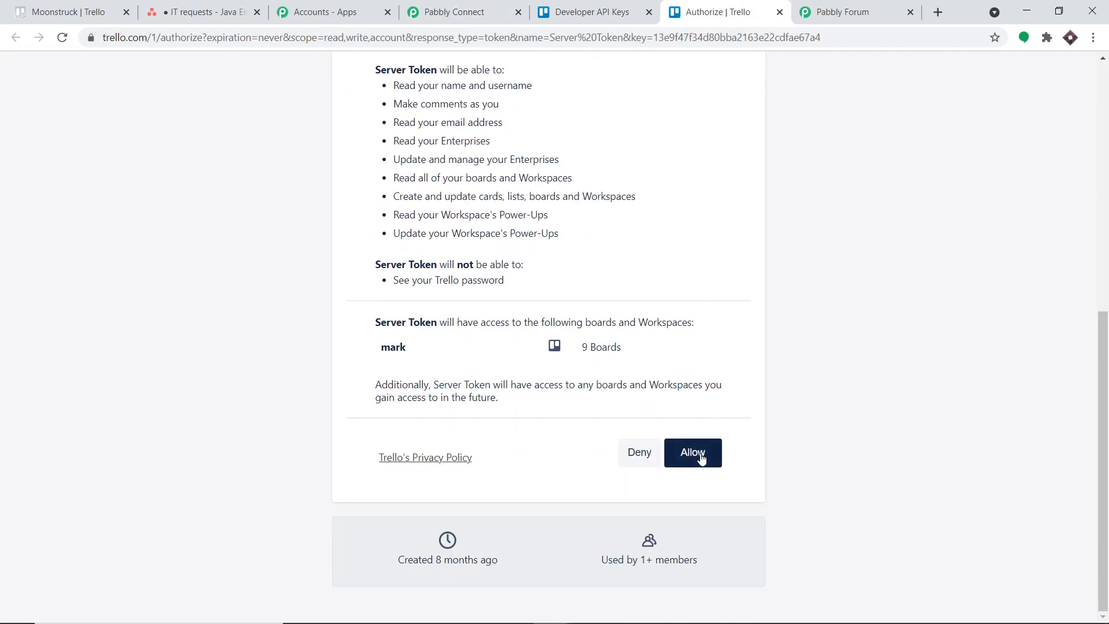
pyautogui.click(701, 458)
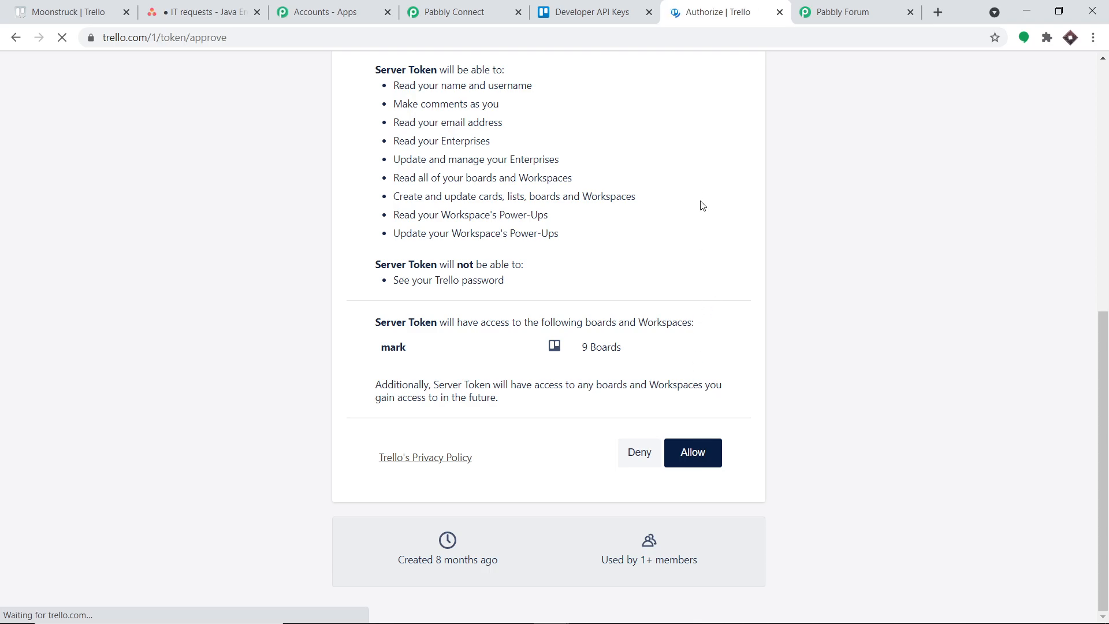
# Copy the generated Trello token into the Token field of the Pabbly Connect credentials form and save the credentials.
pyautogui.doubleClick(644, 115)
pyautogui.rightClick(598, 121)
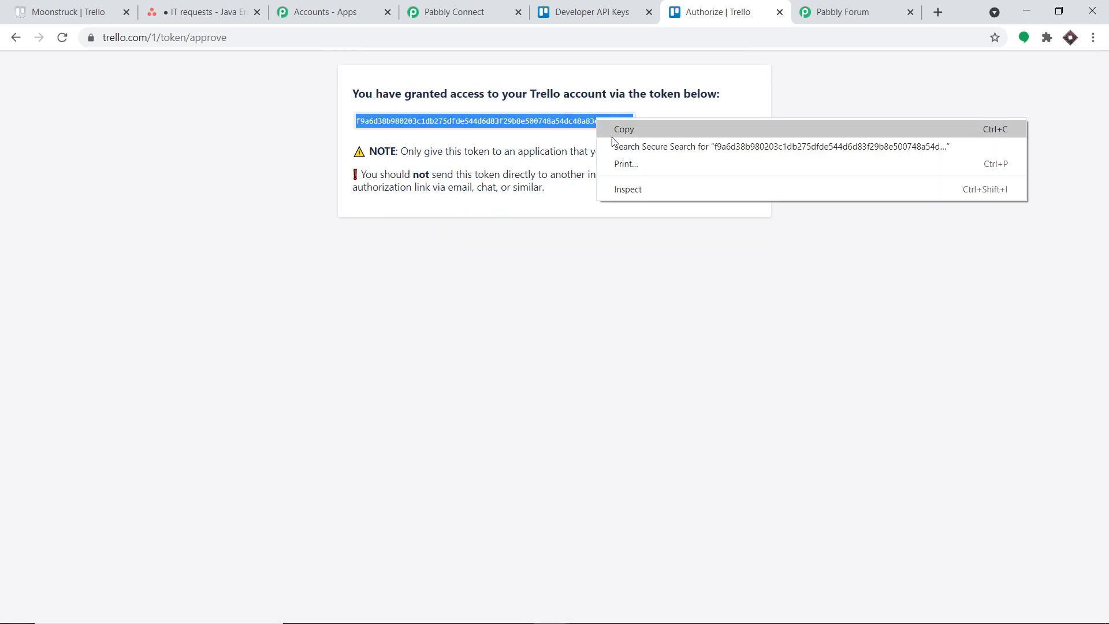
pyautogui.click(615, 130)
pyautogui.click(472, 14)
pyautogui.click(517, 393)
pyautogui.rightClick(517, 396)
pyautogui.click(557, 507)
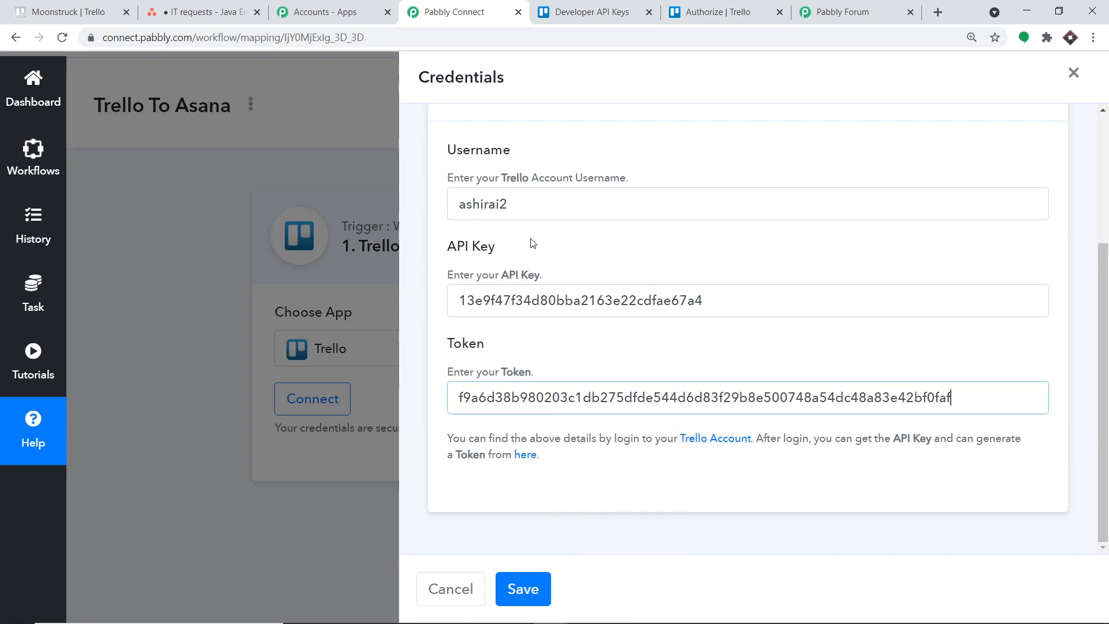
pyautogui.click(535, 594)
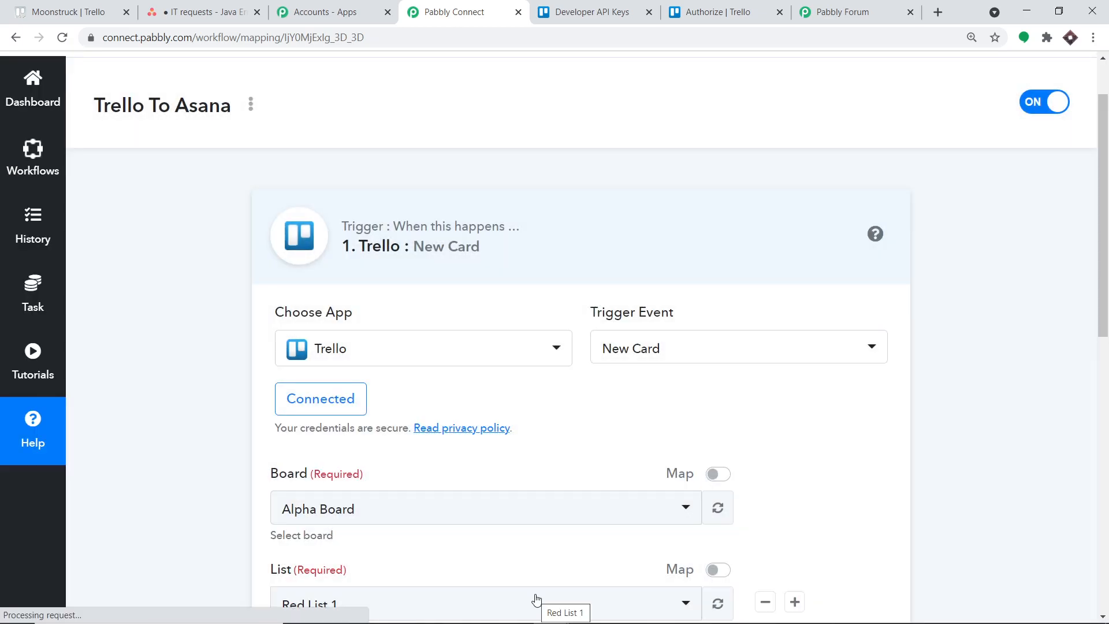
# Review the trigger's Board and List settings, then check the current board's name and the boards menu in Trello.
pyautogui.scroll(-3, 519, 405)
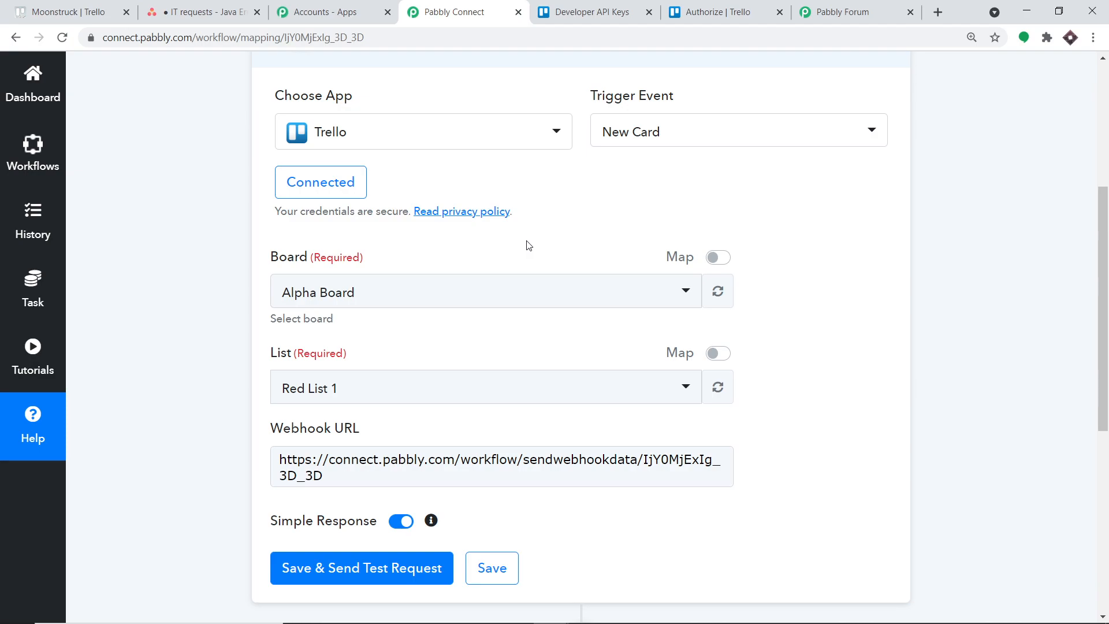
pyautogui.scroll(-1, 526, 247)
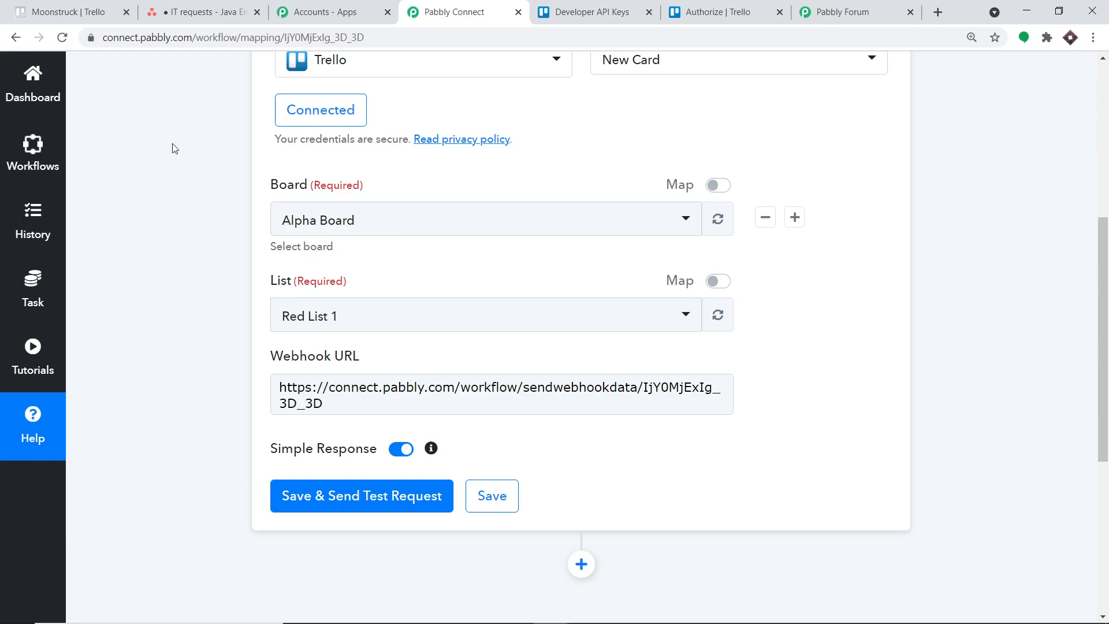
pyautogui.click(61, 10)
pyautogui.click(132, 103)
pyautogui.click(184, 127)
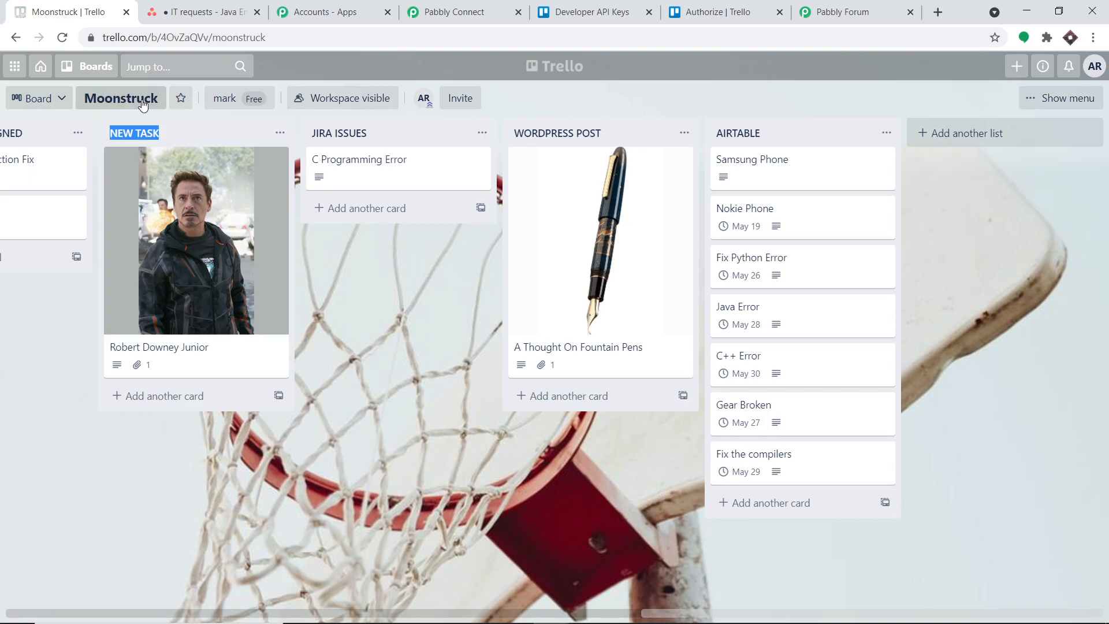
pyautogui.click(127, 101)
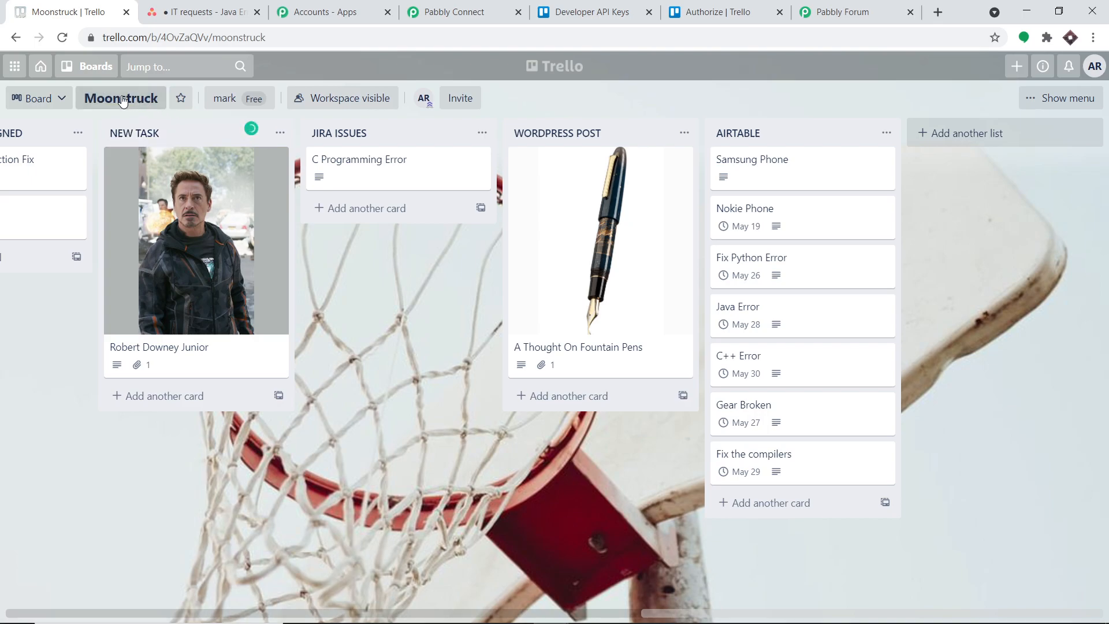
pyautogui.click(93, 69)
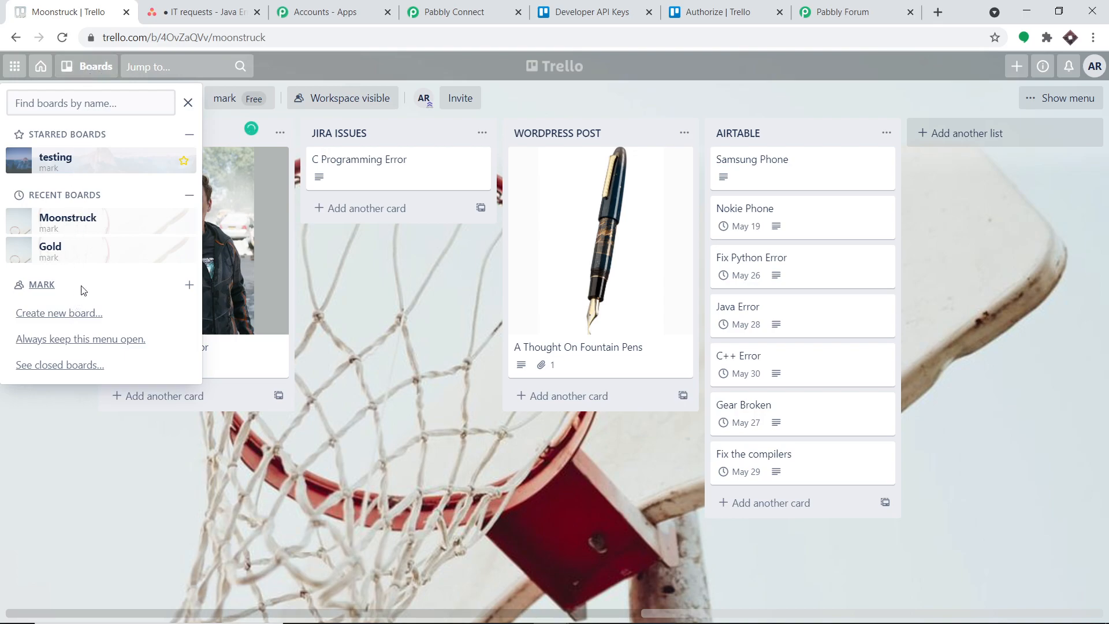
pyautogui.click(92, 68)
pyautogui.click(122, 98)
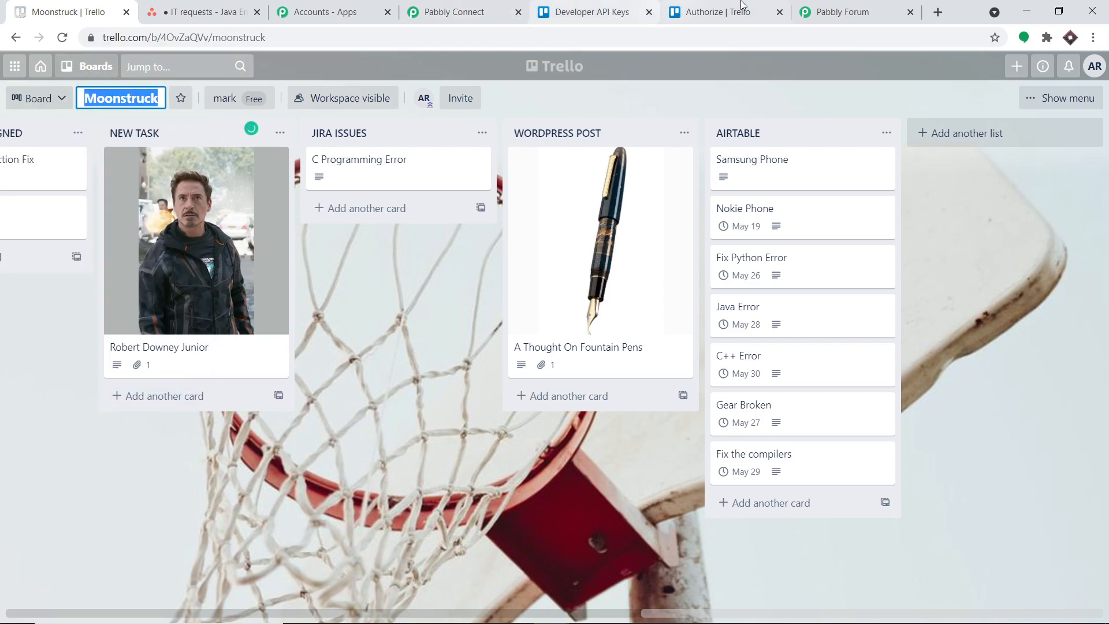
# Switch back to Pabbly Connect and set the Trello trigger's Board to Moonstruck.
pyautogui.click(456, 11)
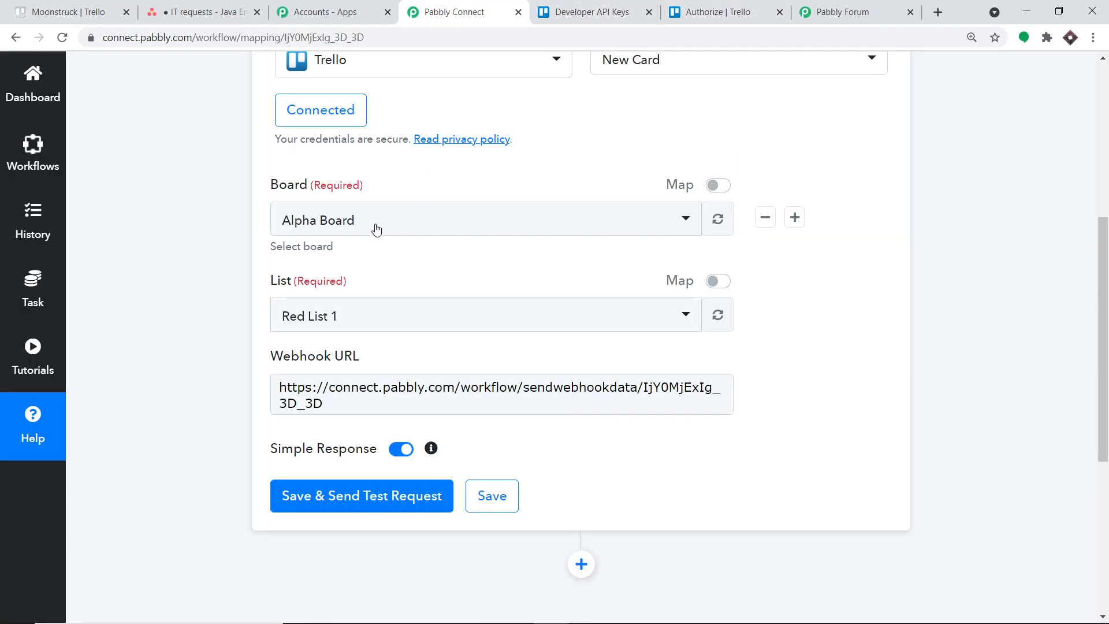
pyautogui.click(376, 225)
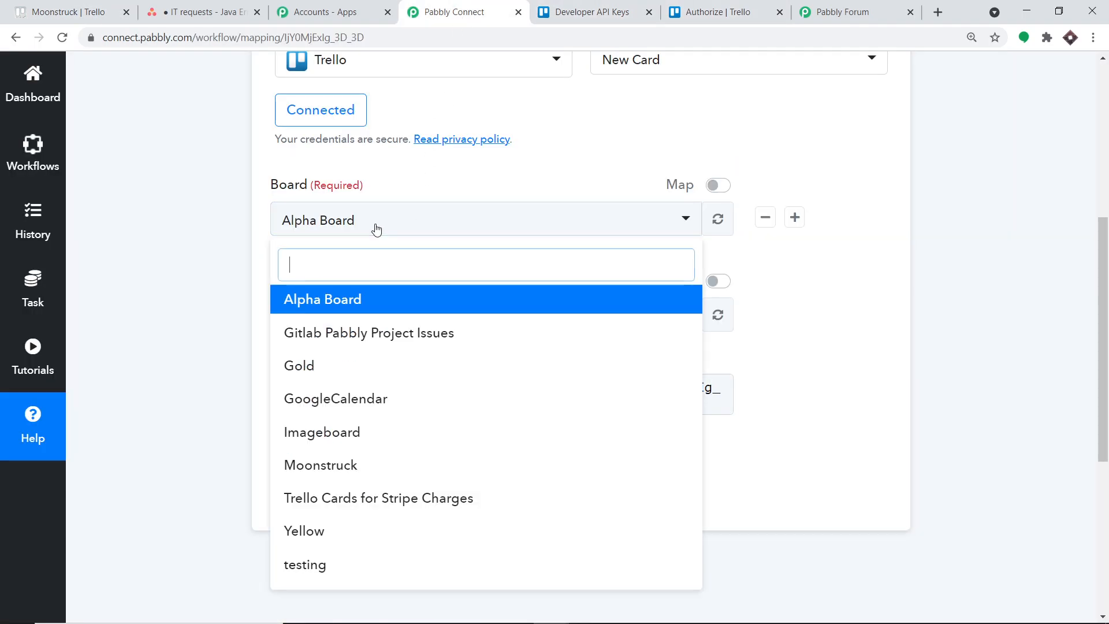
pyautogui.click(381, 465)
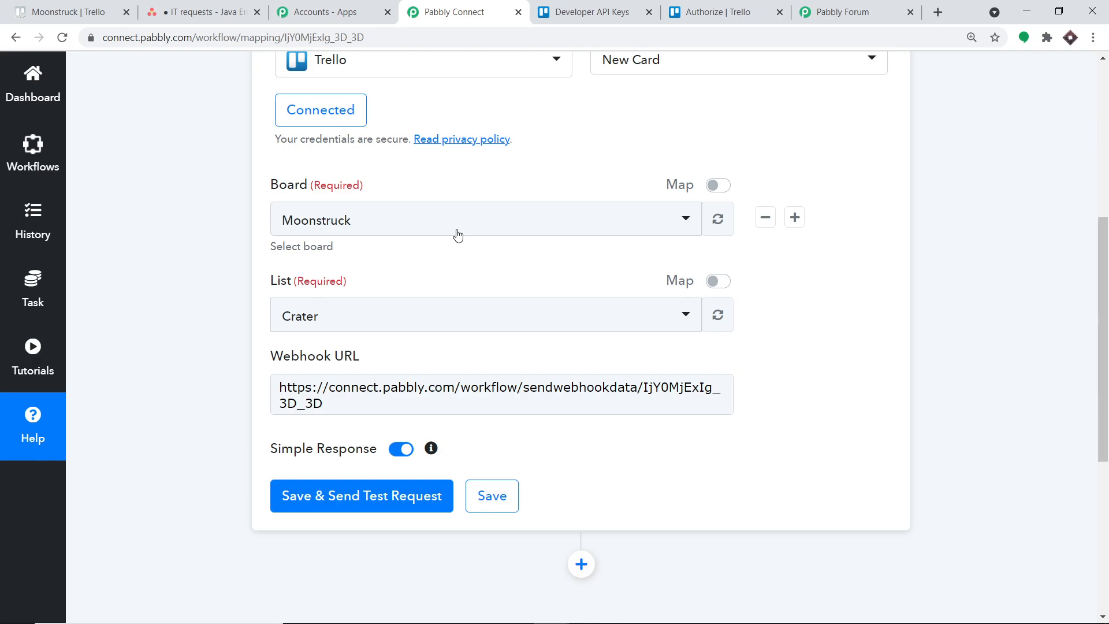
# Compare the lists on the Moonstruck board in Trello with the List options offered in the Pabbly Connect trigger.
pyautogui.click(68, 11)
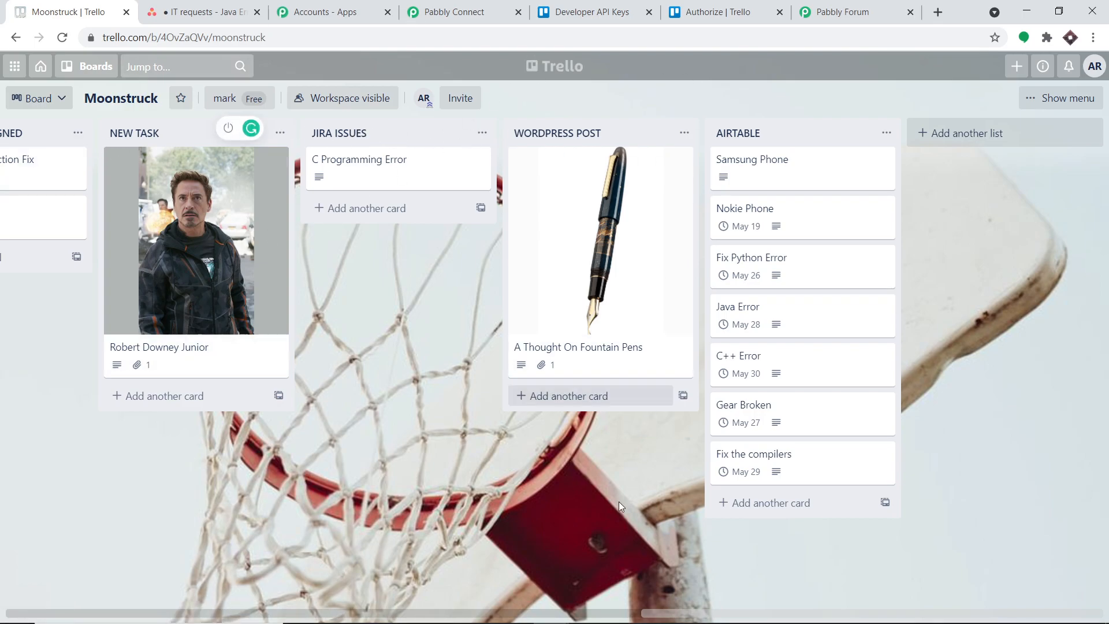
pyautogui.click(503, 615)
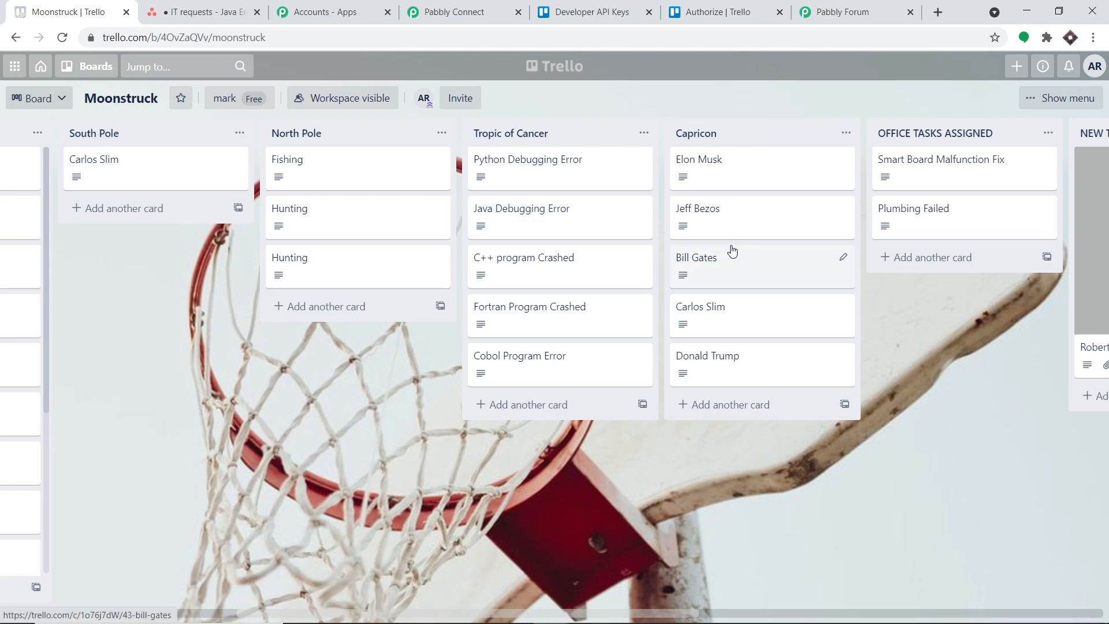
pyautogui.click(482, 5)
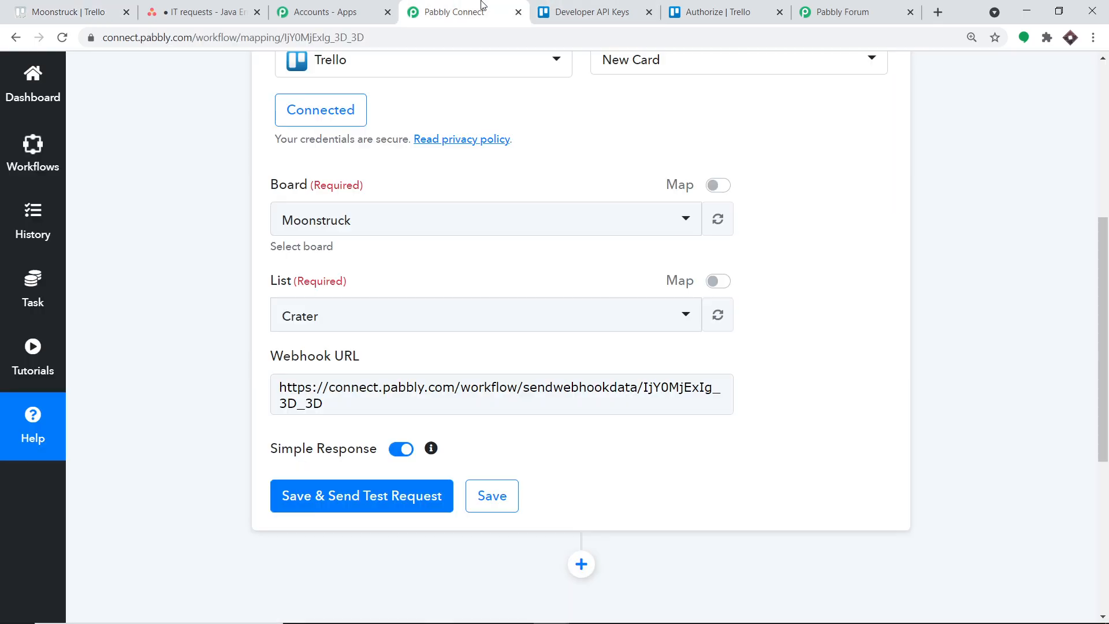
pyautogui.click(354, 326)
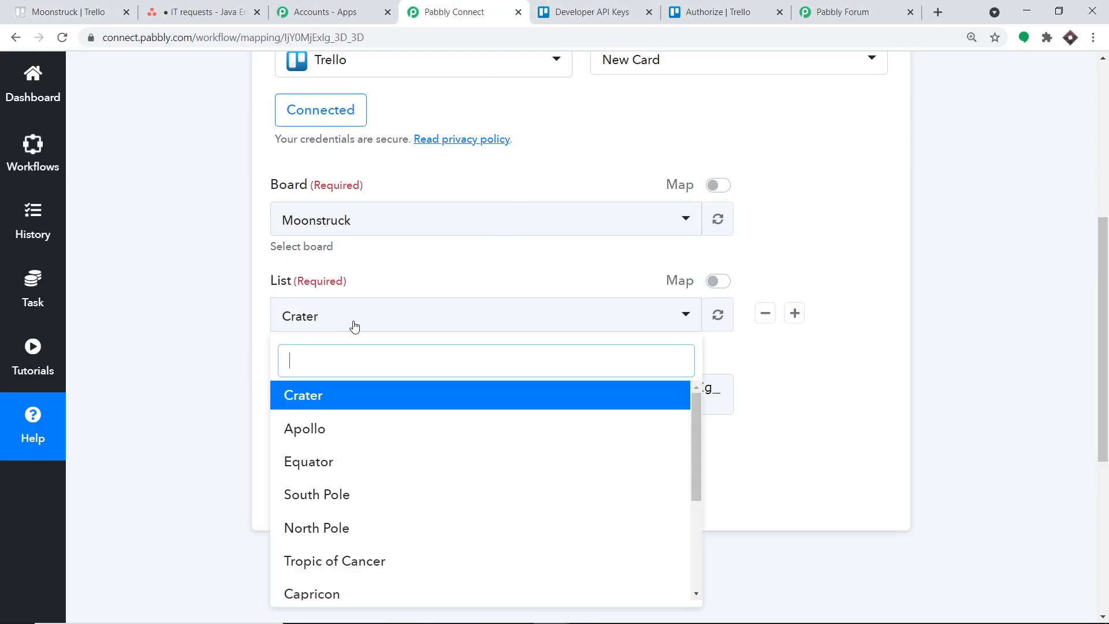
pyautogui.scroll(-3, 436, 456)
pyautogui.scroll(-1, 436, 474)
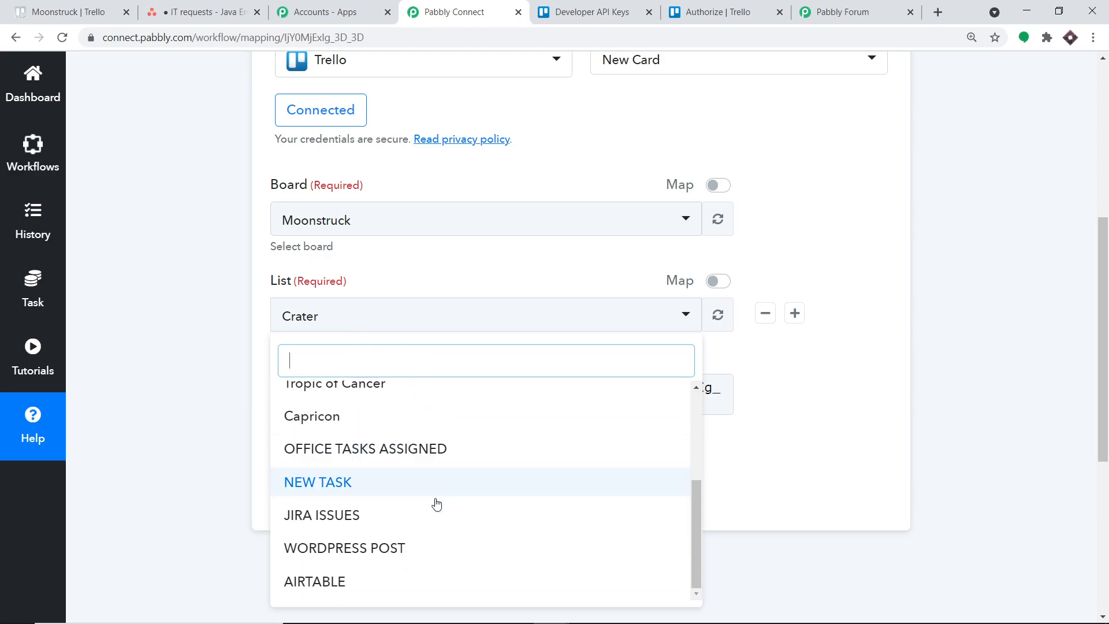
pyautogui.scroll(1, 428, 439)
pyautogui.scroll(3, 431, 416)
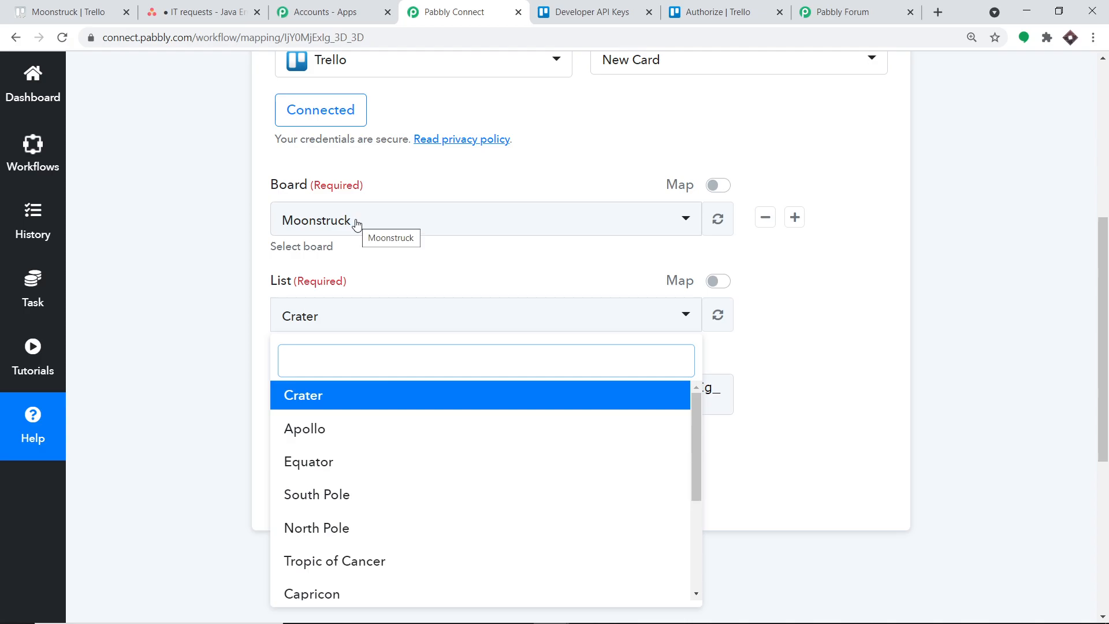
pyautogui.click(832, 314)
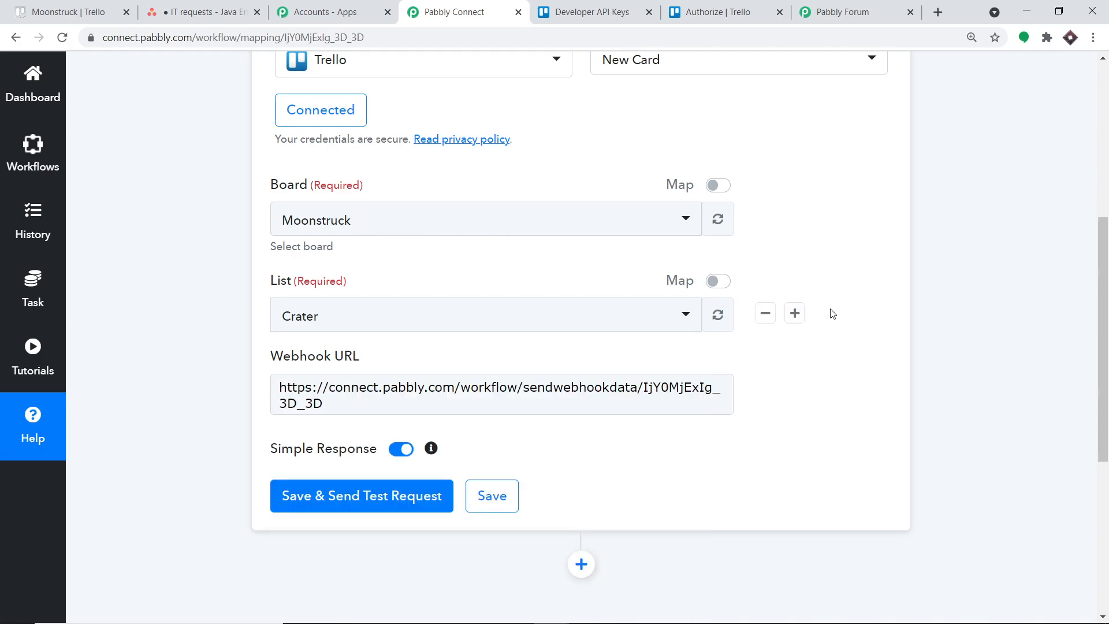
# Switch to Trello and add a new list named ASANA TASKS to the Moonstruck board.
pyautogui.click(68, 11)
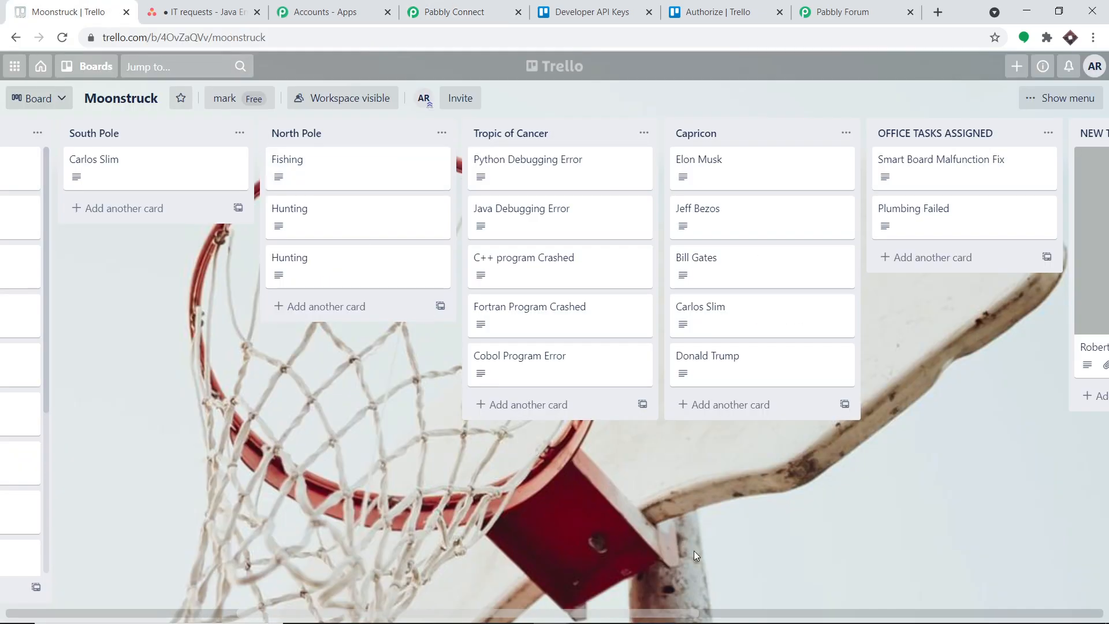
pyautogui.moveTo(667, 616); pyautogui.dragTo(1106, 615)
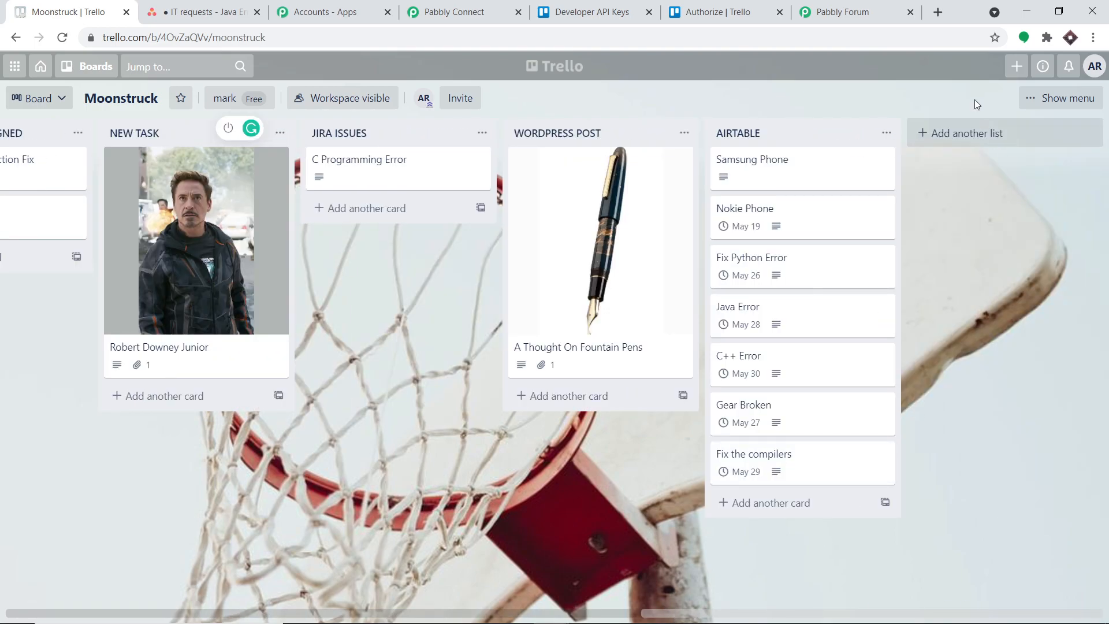
pyautogui.click(965, 135)
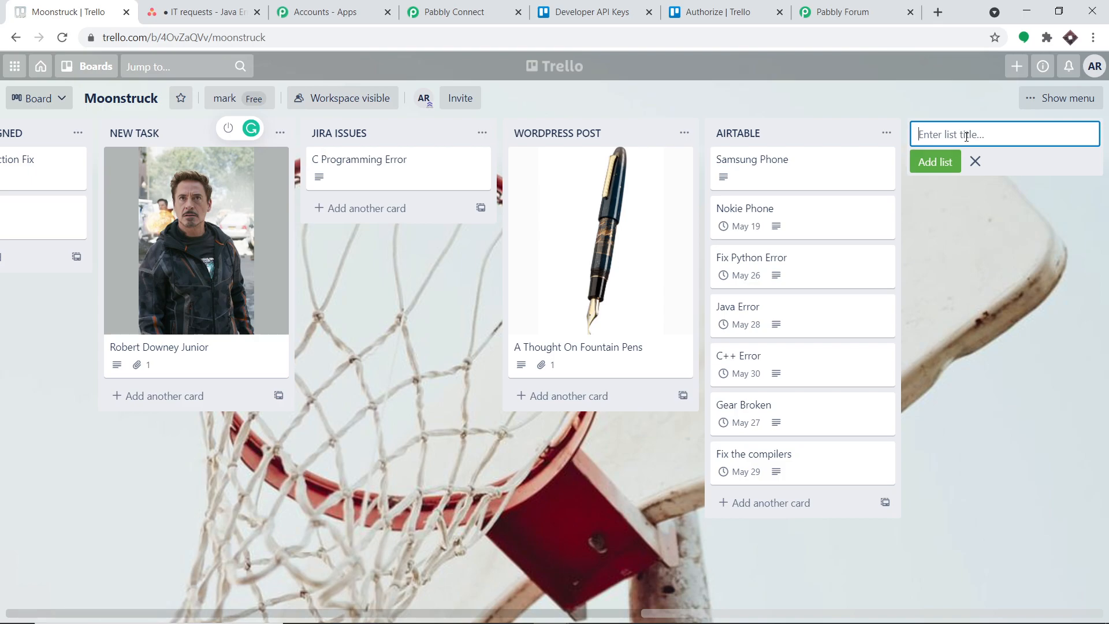
pyautogui.write('ASANA TASKS')
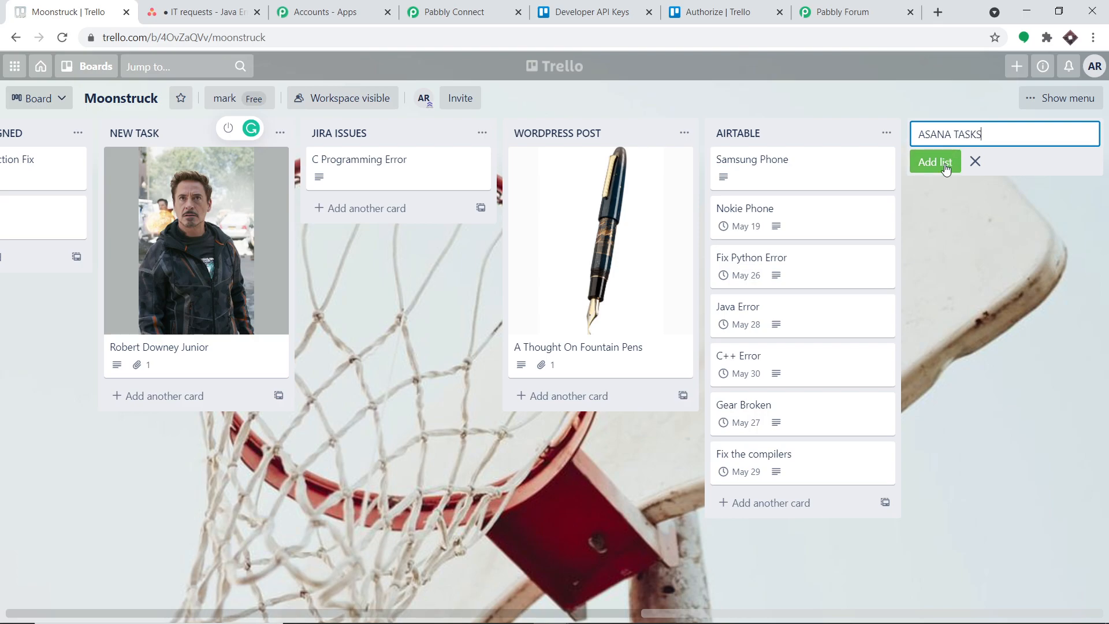
pyautogui.click(946, 166)
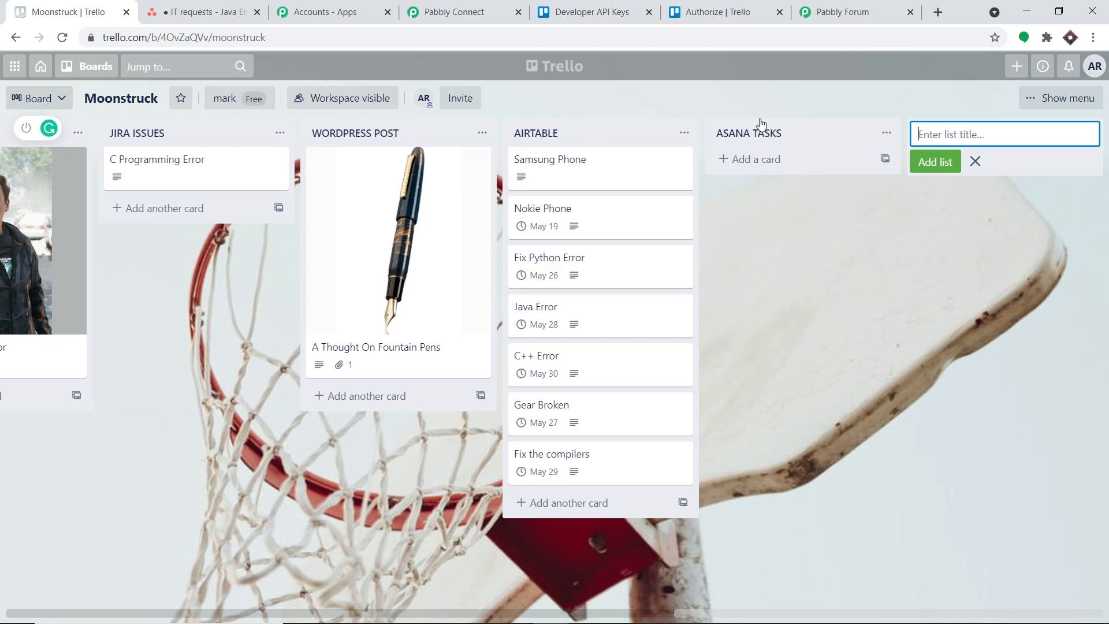
# Switch back to Pabbly Connect, refresh the Trello trigger's List options and set the List to ASANA TASKS.
pyautogui.click(503, 8)
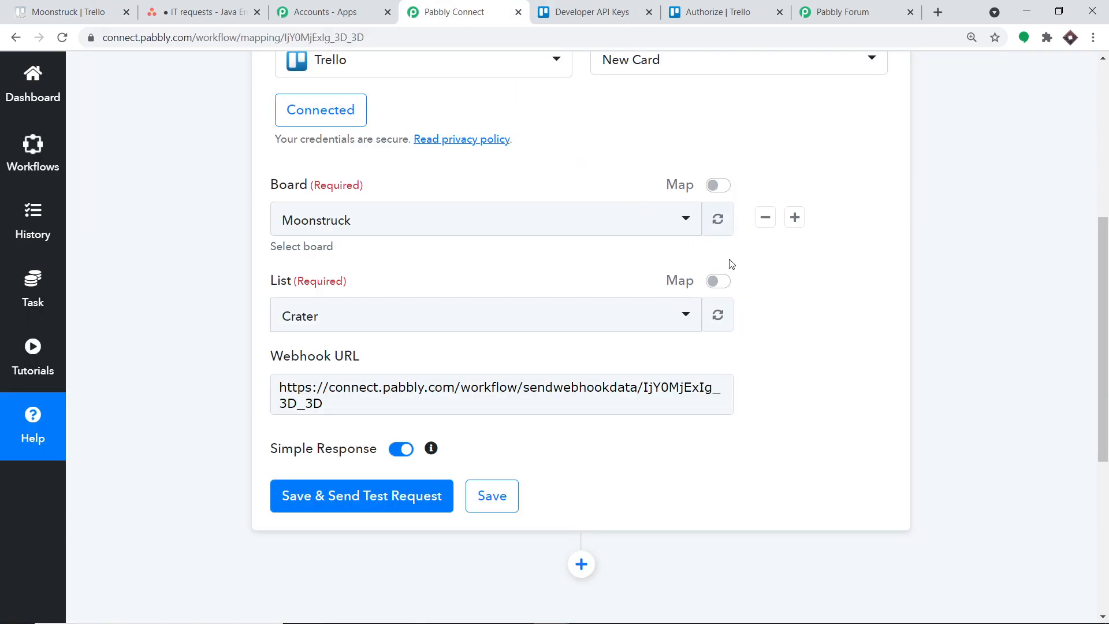
pyautogui.click(724, 316)
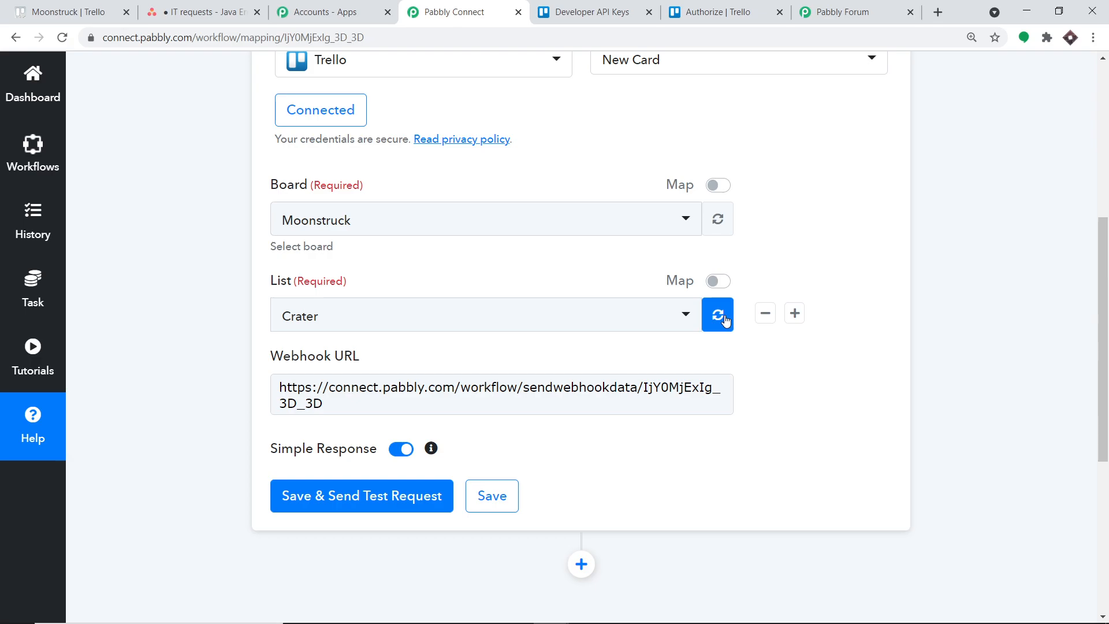
pyautogui.click(651, 315)
pyautogui.scroll(-3, 502, 442)
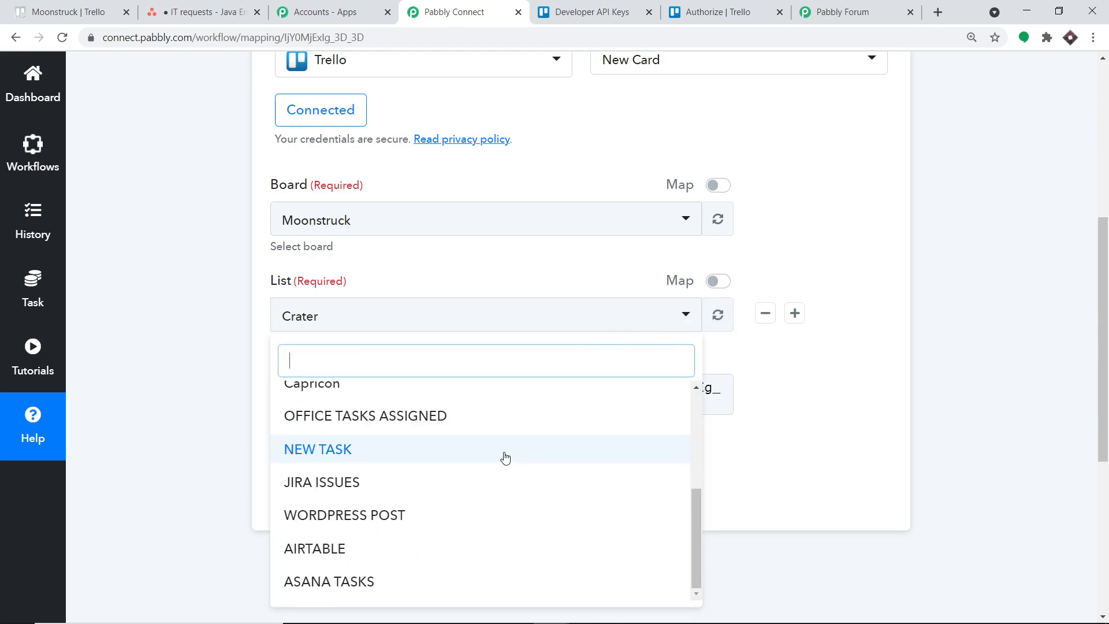
pyautogui.click(421, 577)
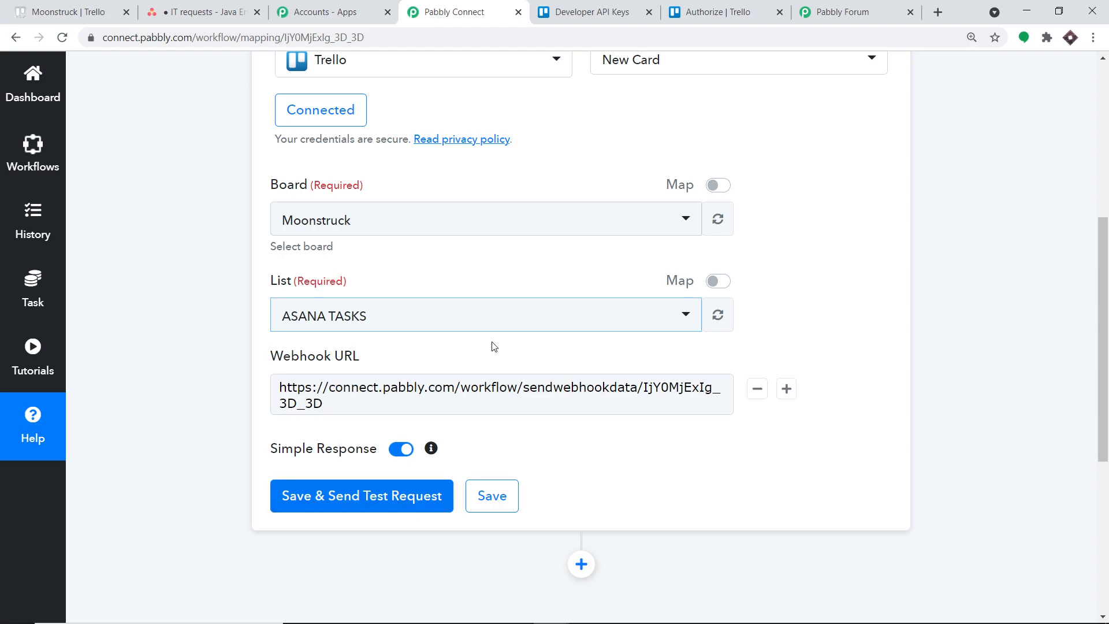
# Save the Trello trigger, send a test request and review the API response.
pyautogui.scroll(-1, 393, 287)
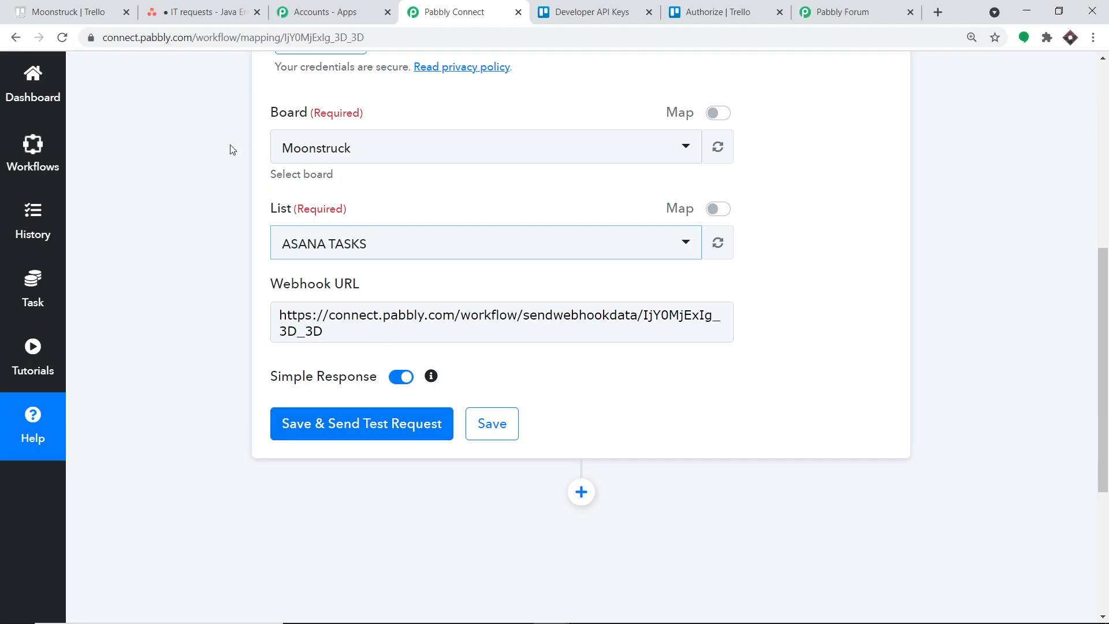
pyautogui.click(357, 418)
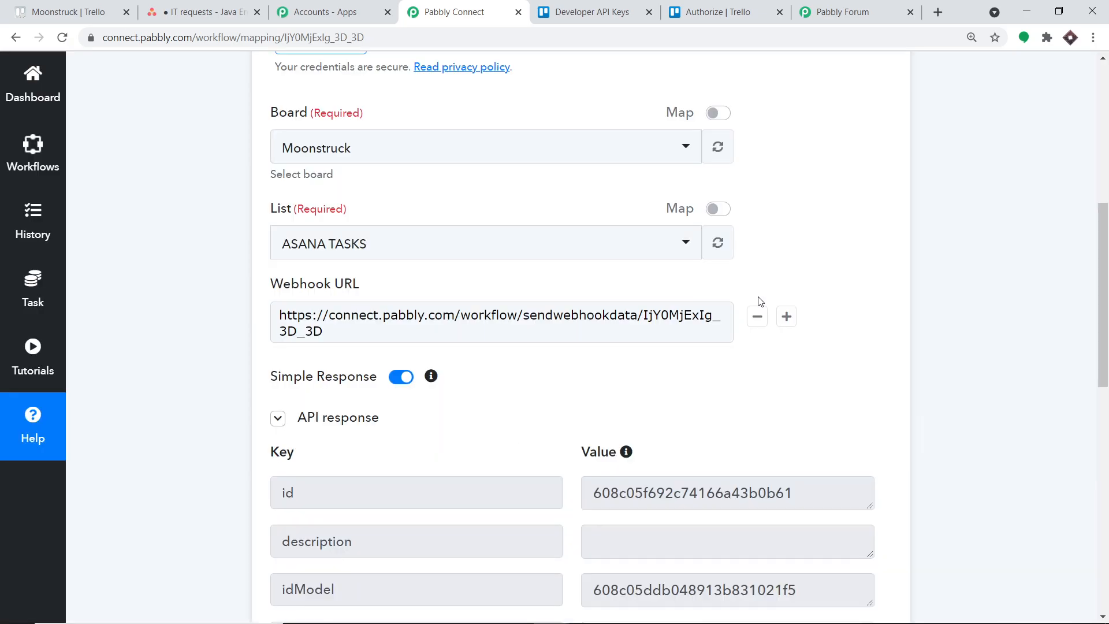
pyautogui.scroll(-3, 759, 301)
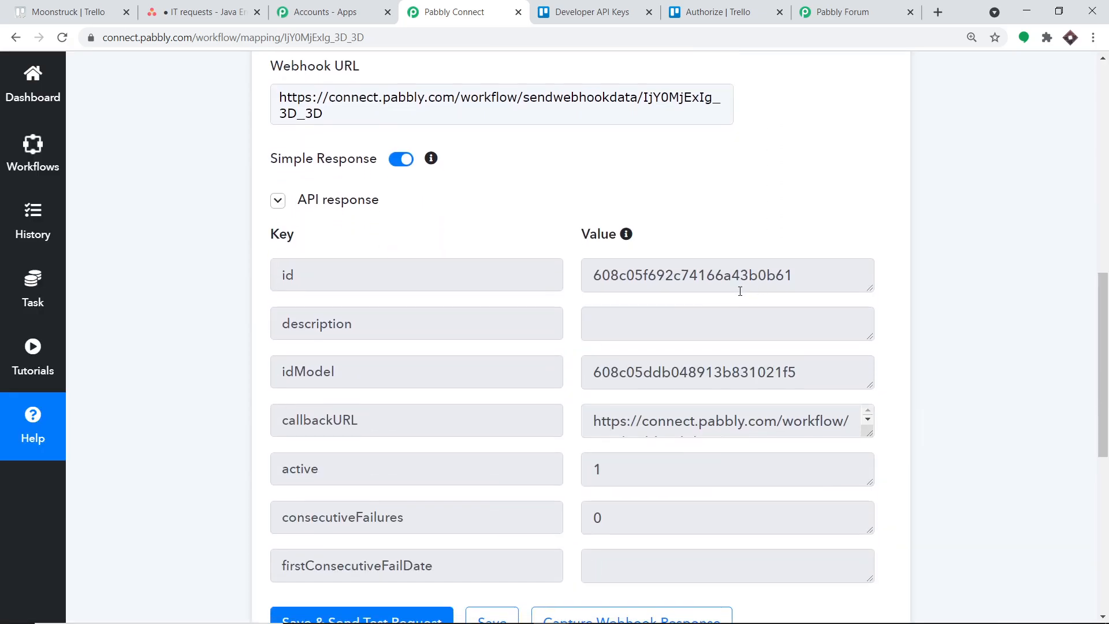
pyautogui.scroll(-1, 740, 291)
pyautogui.scroll(4, 726, 310)
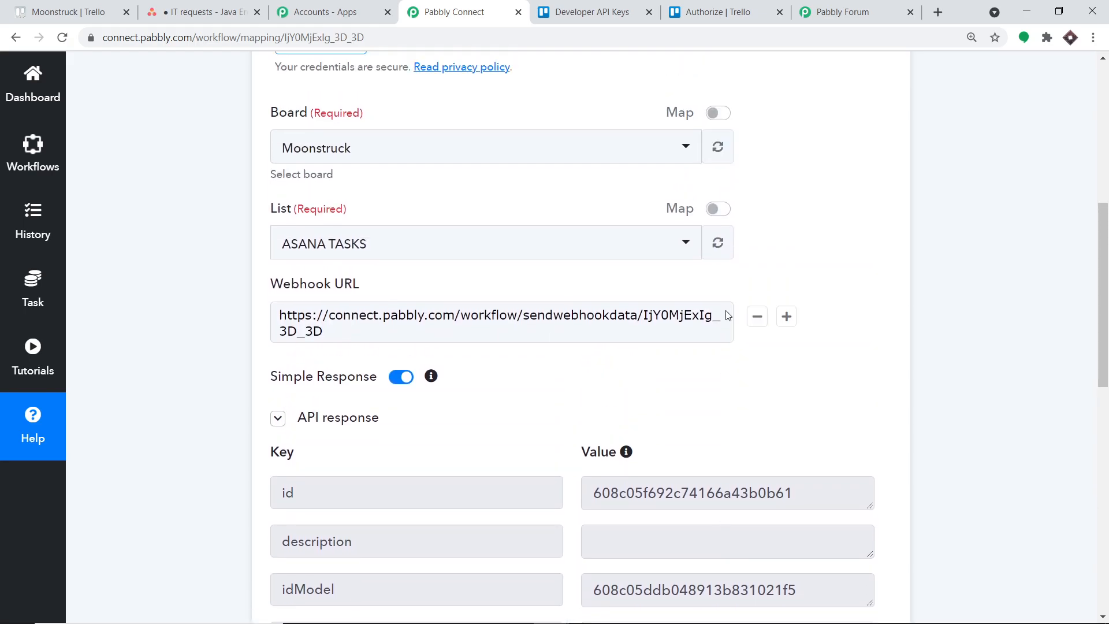
# Check the ASANA TASKS list in Trello, then start capturing the webhook response for the trigger in Pabbly Connect.
pyautogui.click(73, 13)
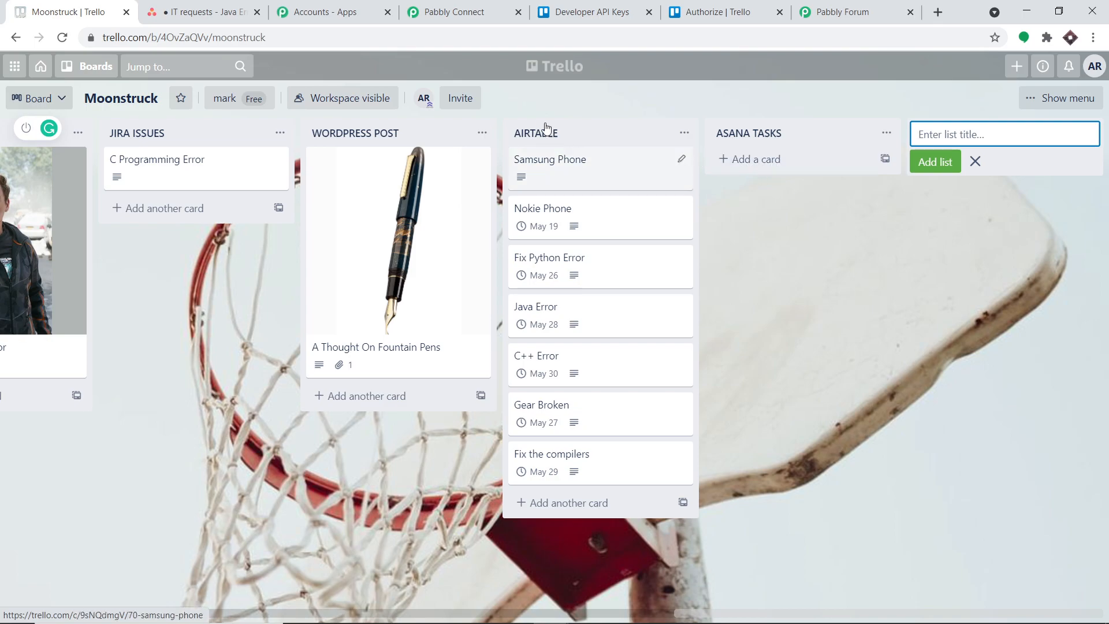
pyautogui.click(483, 10)
pyautogui.scroll(-7, 1107, 260)
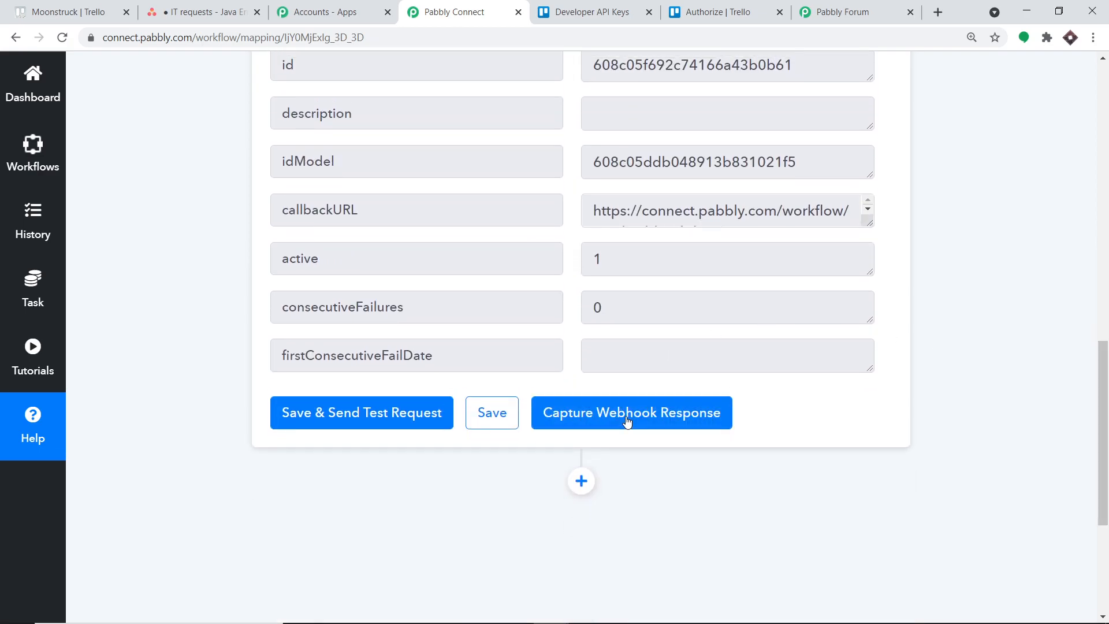
pyautogui.click(627, 422)
pyautogui.scroll(1, 691, 261)
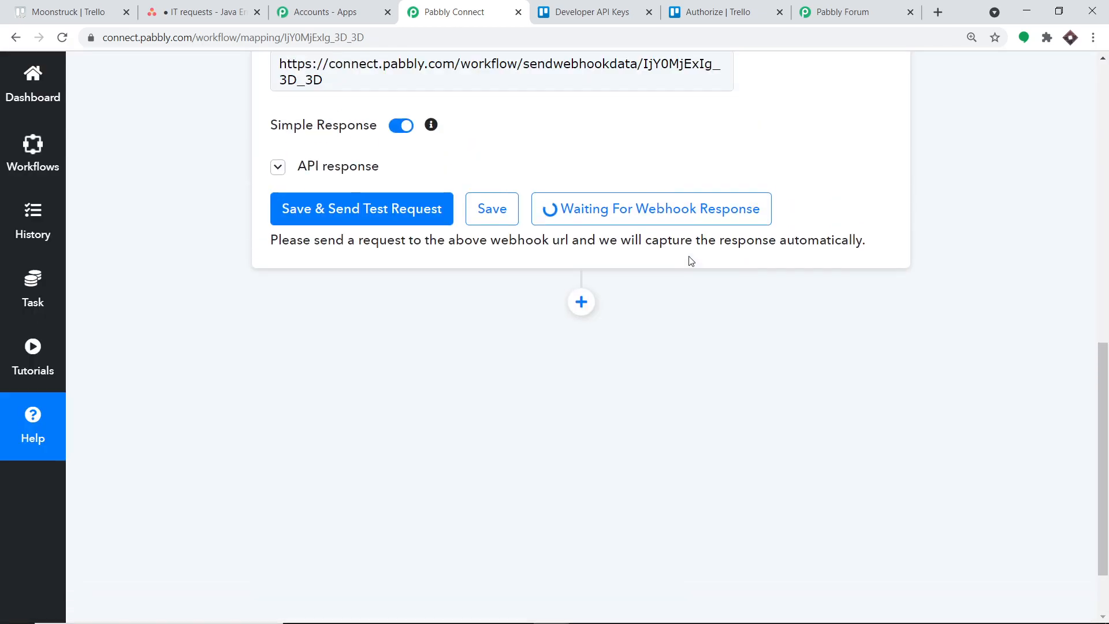
pyautogui.scroll(4, 691, 261)
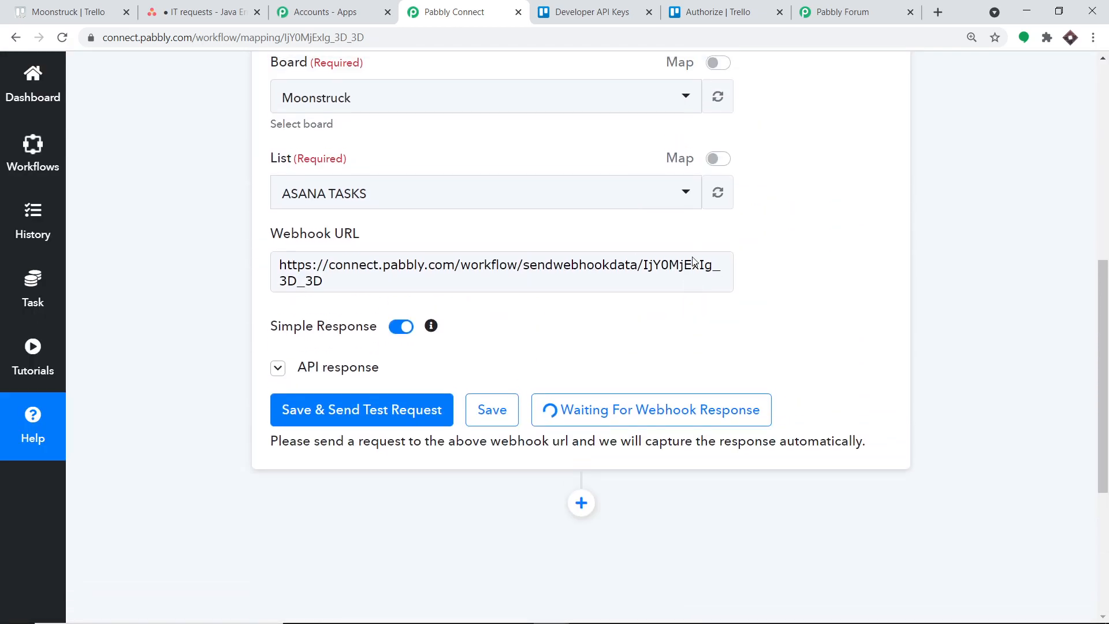
# Switch to Trello and add a card titled "Proton Capture Experiment" to the ASANA TASKS list.
pyautogui.click(90, 7)
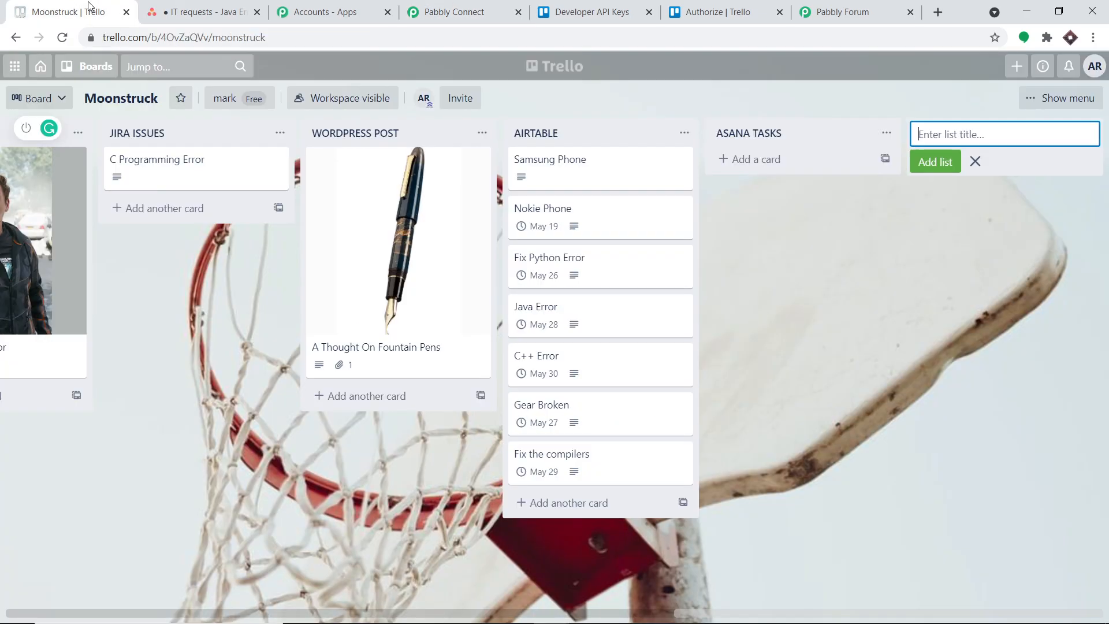
pyautogui.click(751, 162)
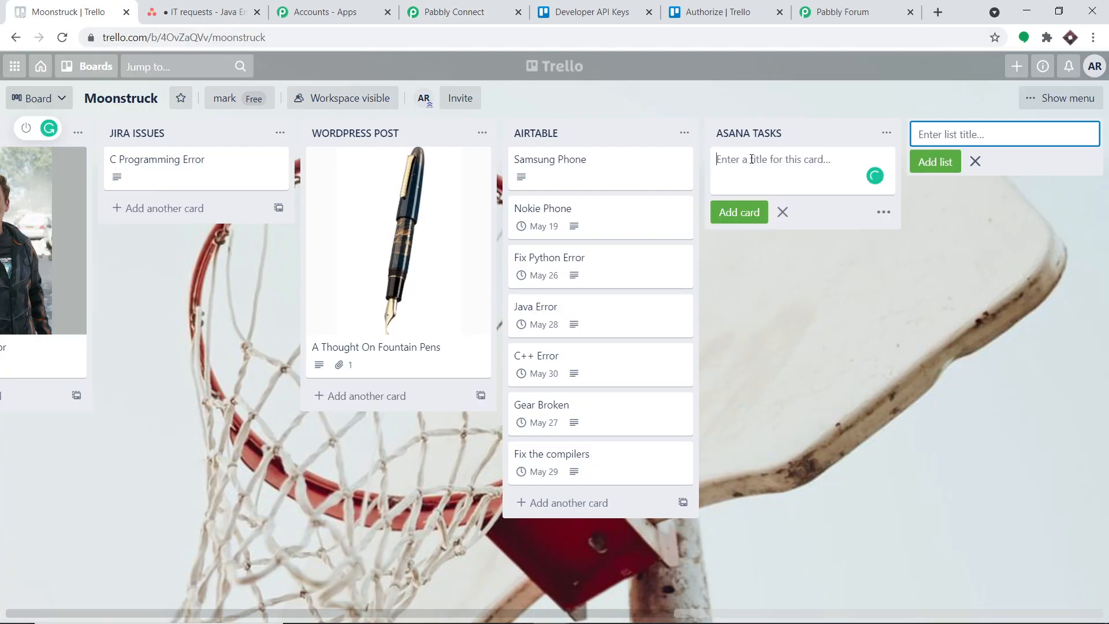
pyautogui.write('Proton Capture Experiment')
pyautogui.click(737, 214)
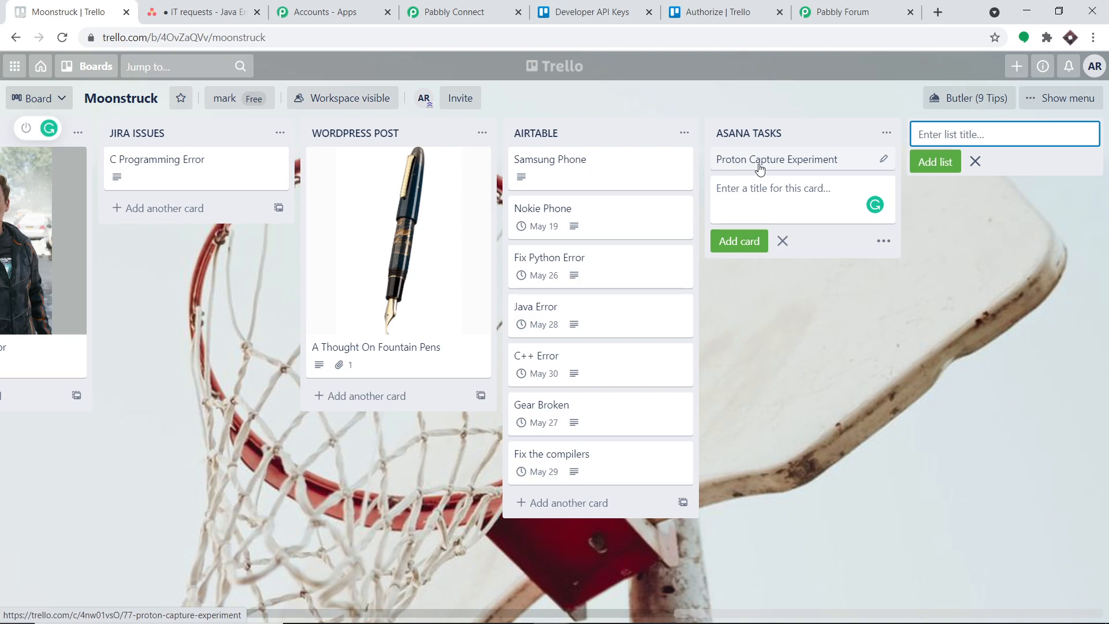
# Return to Pabbly Connect and examine the card, list and board values in the captured webhook response.
pyautogui.click(434, 12)
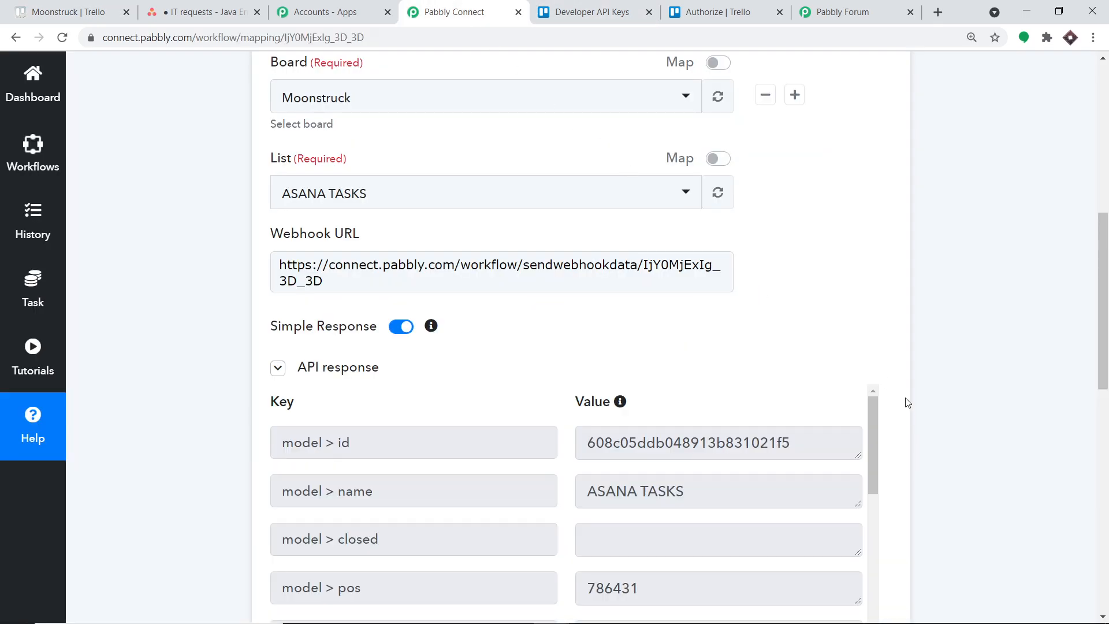
pyautogui.scroll(-3, 900, 395)
pyautogui.scroll(-5, 718, 414)
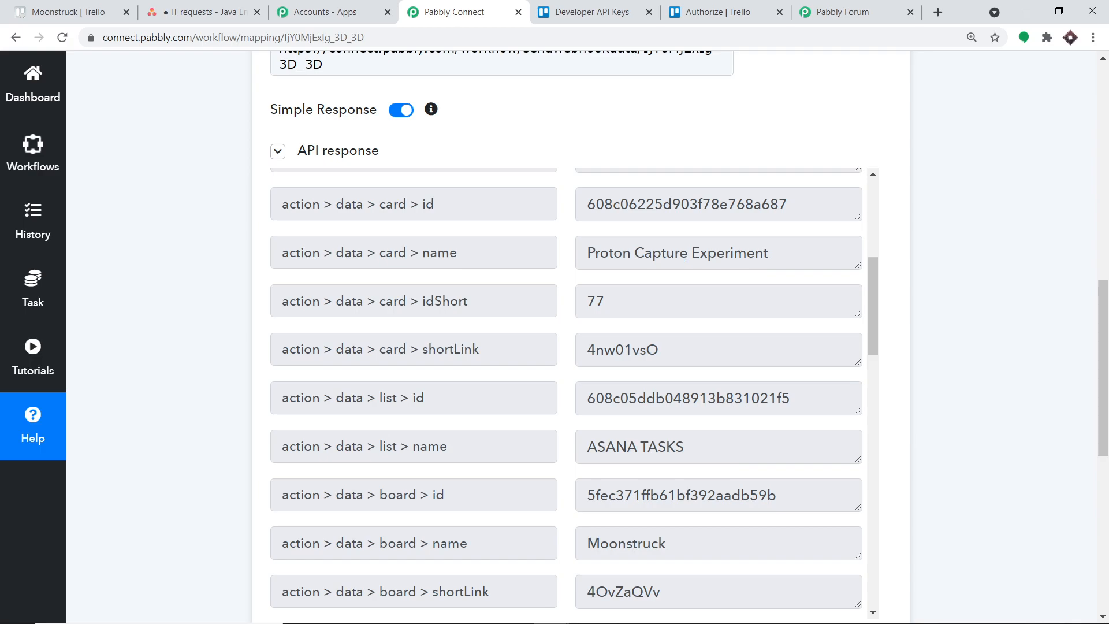
# Open the Proton Capture Experiment card in Trello and enter the description "The Cathode Tube experiment will be repeted".
pyautogui.click(92, 8)
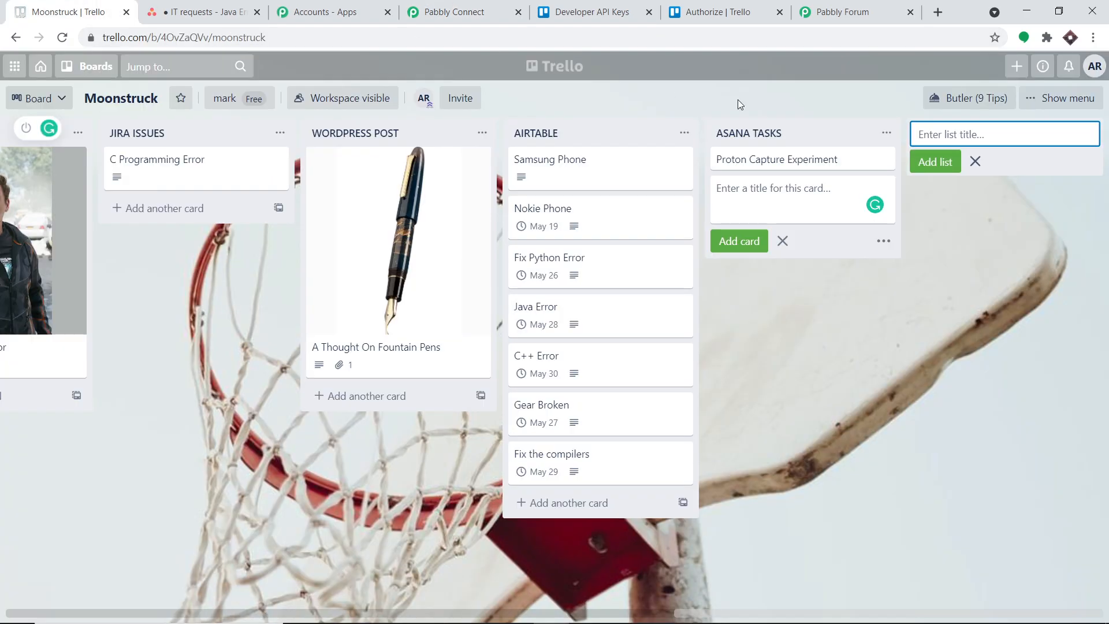
pyautogui.click(794, 166)
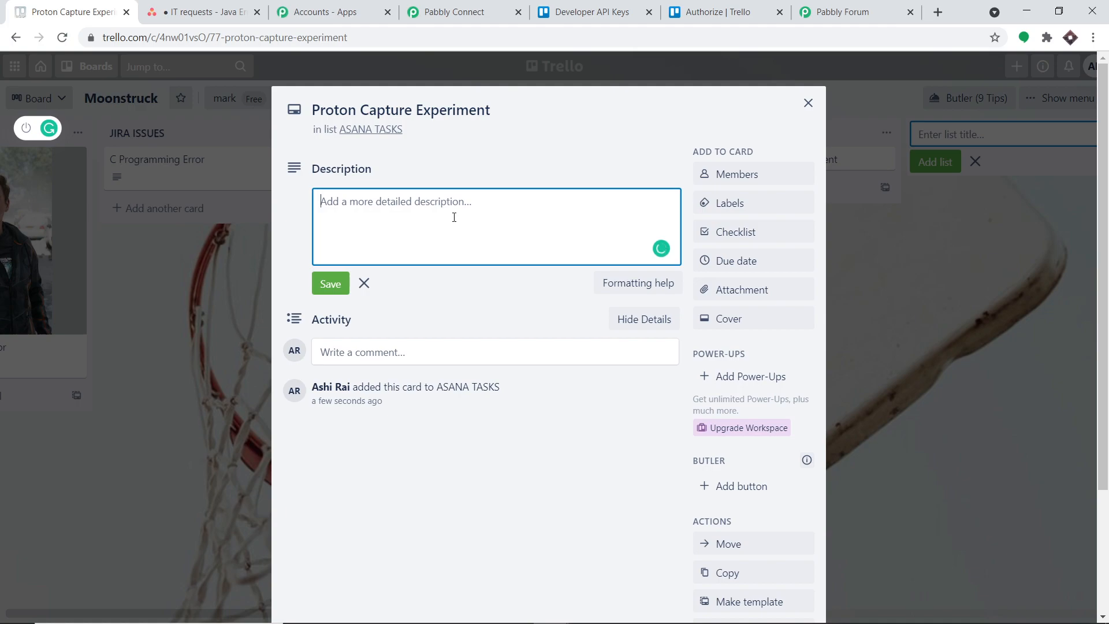
pyautogui.write('The Cathode Tuv')
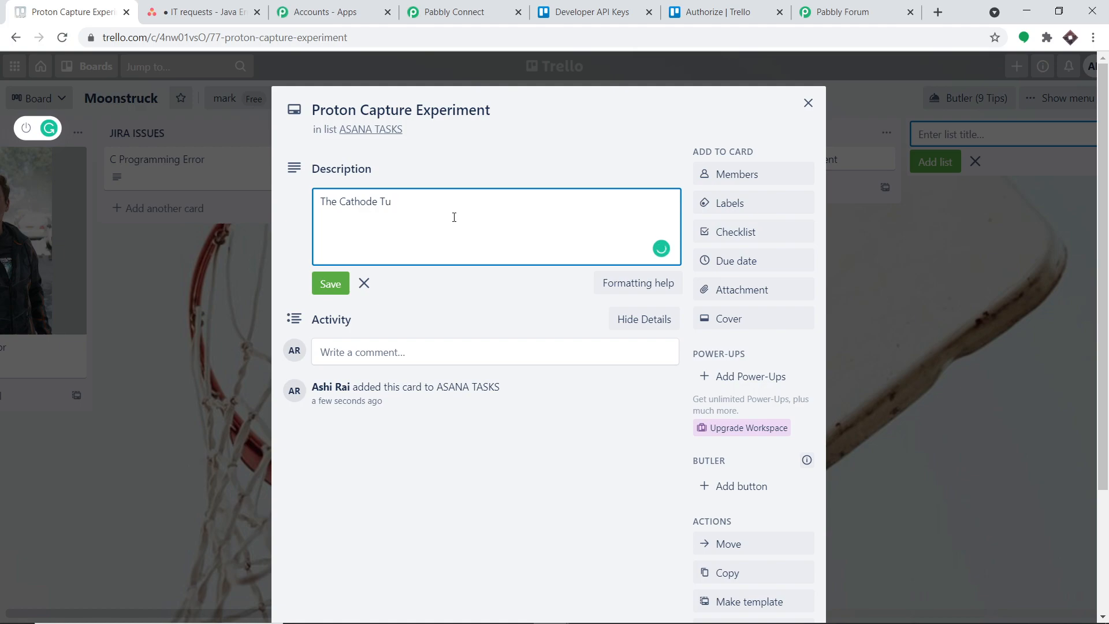
pyautogui.write('be experiment will be repeted')
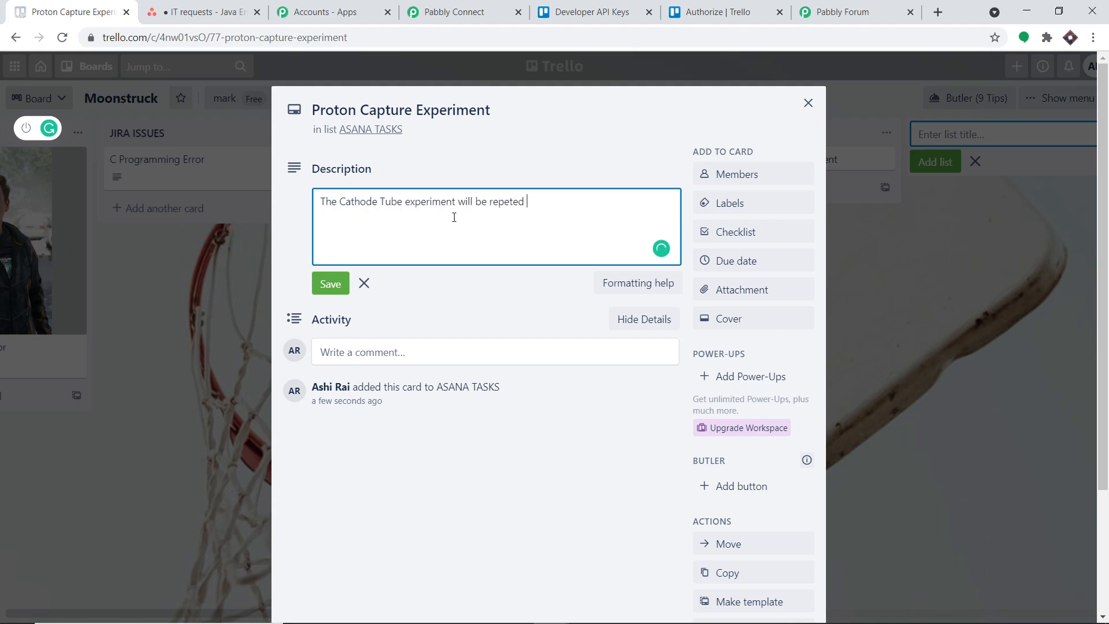
# Set the card's due date to 05/17/2021 at 12:00 AM and save it.
pyautogui.click(746, 264)
pyautogui.click(746, 263)
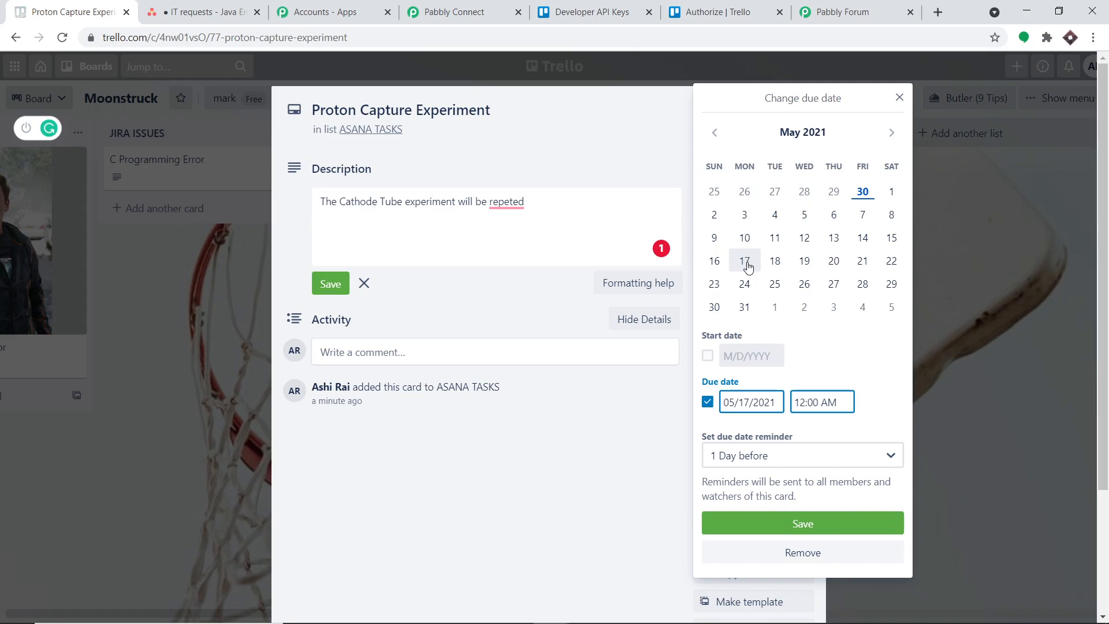
pyautogui.click(796, 524)
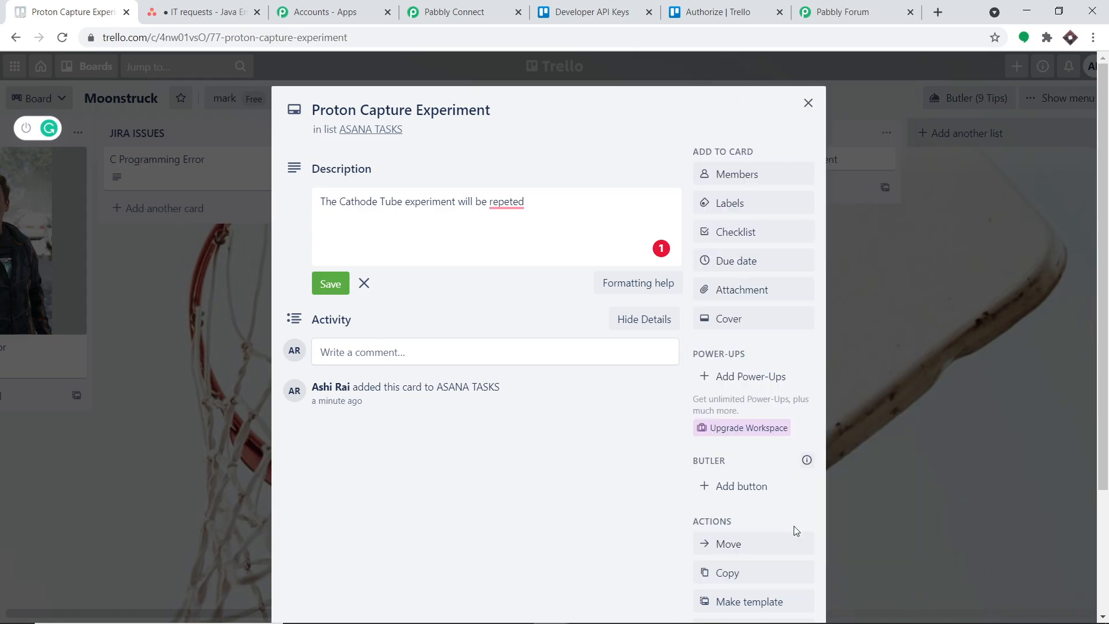
# Correct the misspelled last word of the description to "repeated", save the description and close the card.
pyautogui.click(521, 255)
pyautogui.click(523, 274)
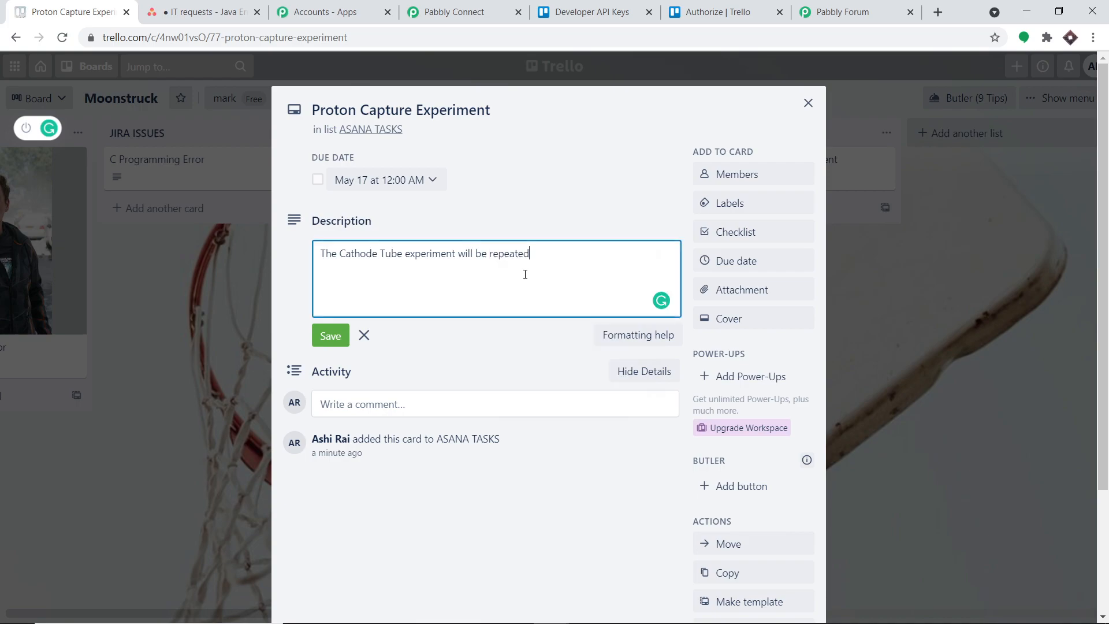
pyautogui.click(322, 339)
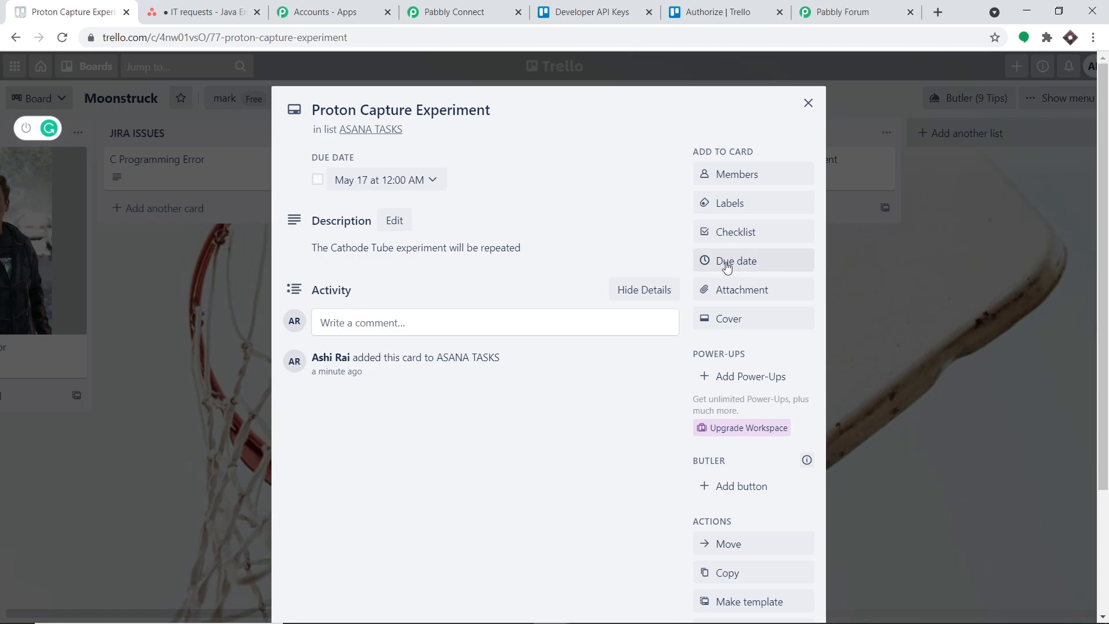
pyautogui.click(808, 103)
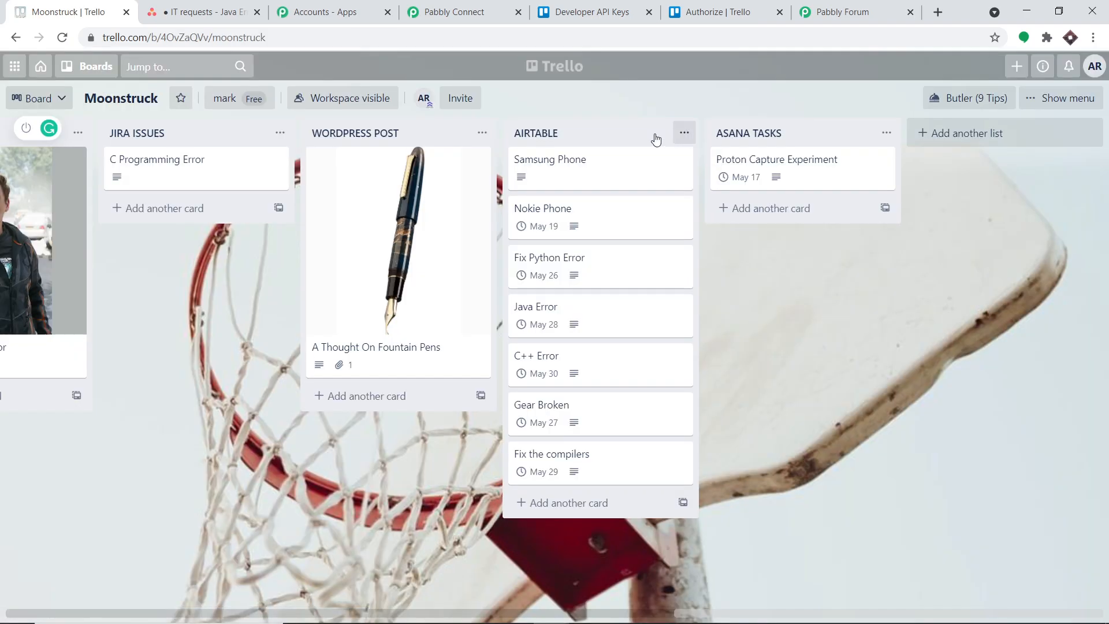
# Switch back to Pabbly Connect and add an action step after the Trello trigger with Trello as its app.
pyautogui.click(480, 9)
pyautogui.moveTo(1107, 337); pyautogui.dragTo(1107, 452)
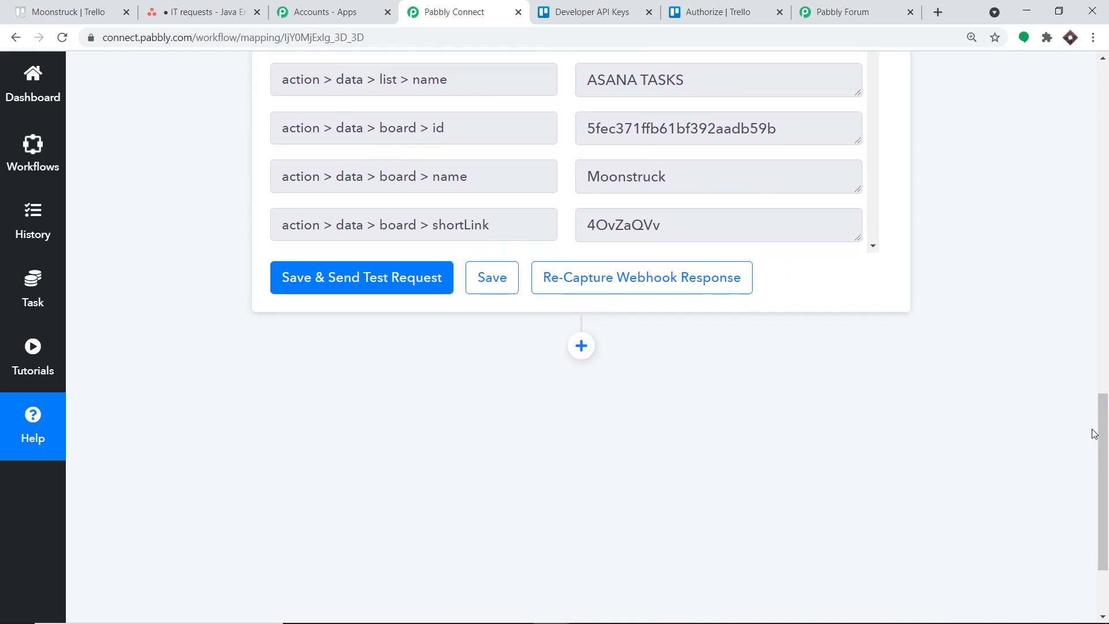
pyautogui.click(585, 349)
pyautogui.scroll(-2, 544, 381)
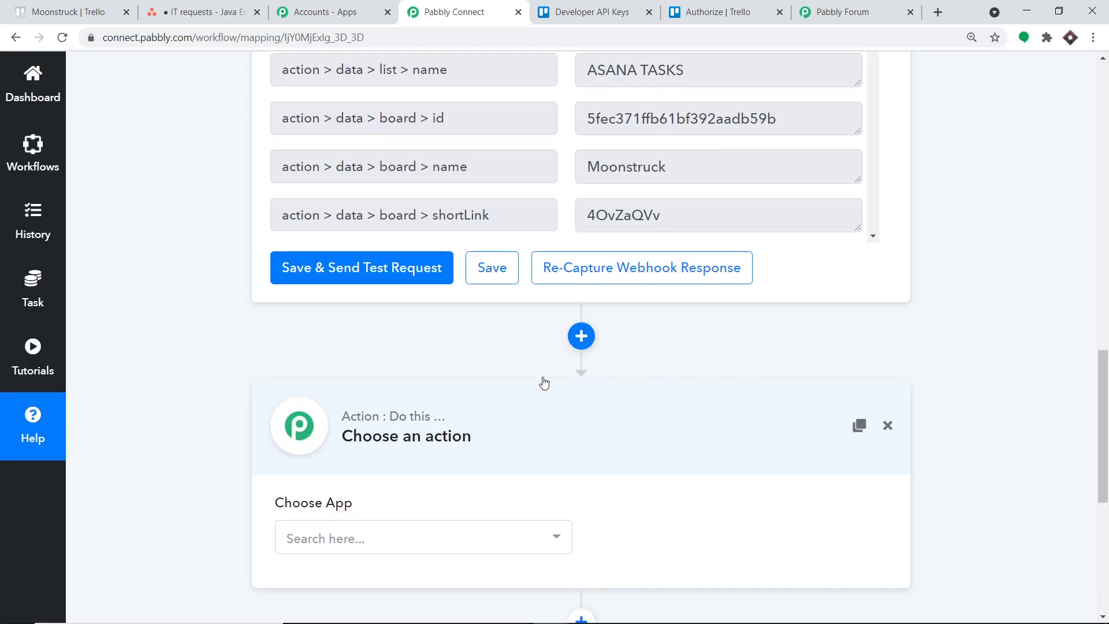
pyautogui.click(427, 398)
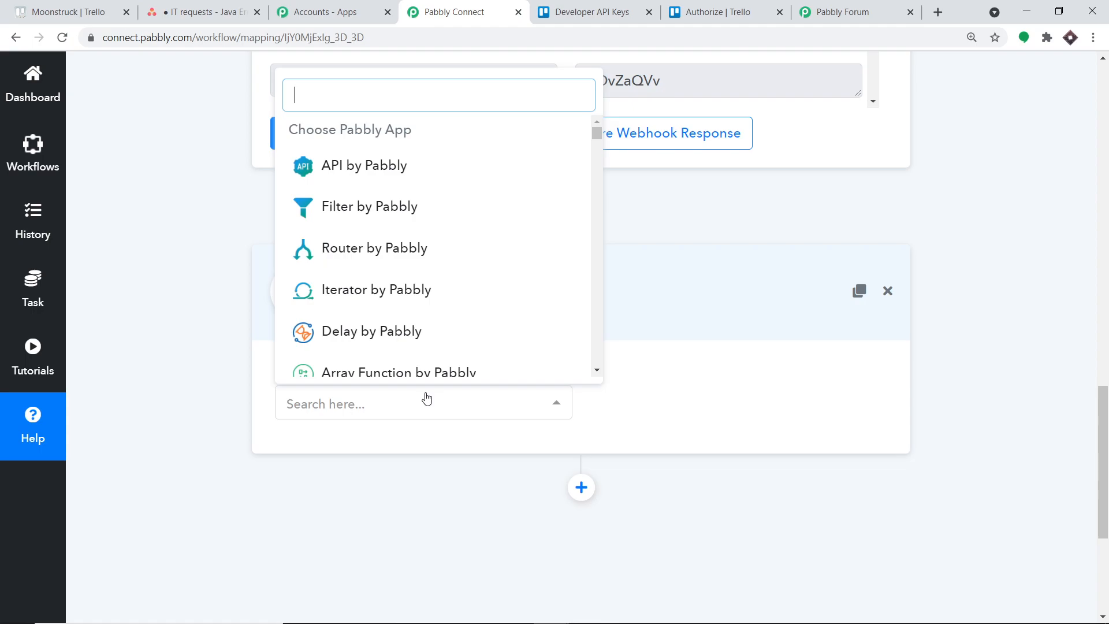
pyautogui.write('trello')
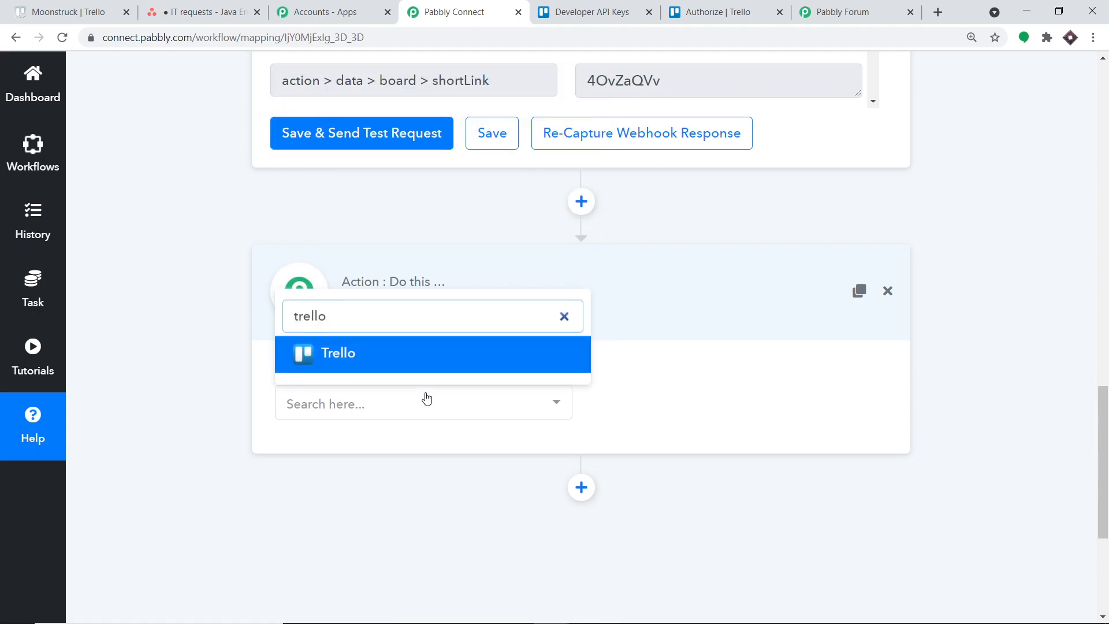
pyautogui.click(395, 354)
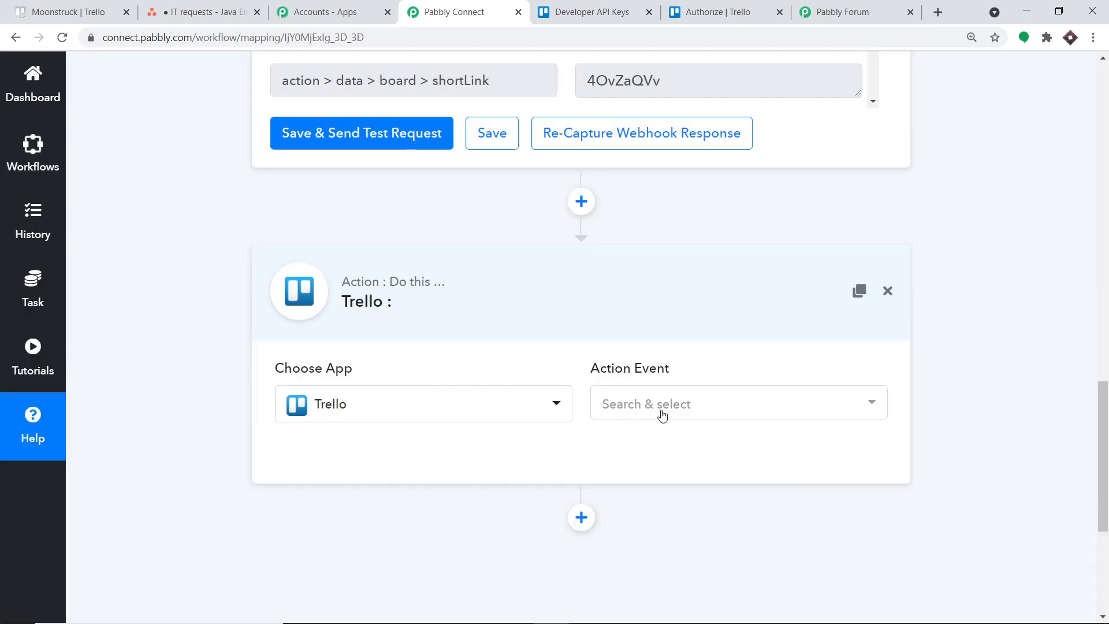
# Set the Trello action step's event to Get Card Details.
pyautogui.click(664, 411)
pyautogui.scroll(-5, 720, 293)
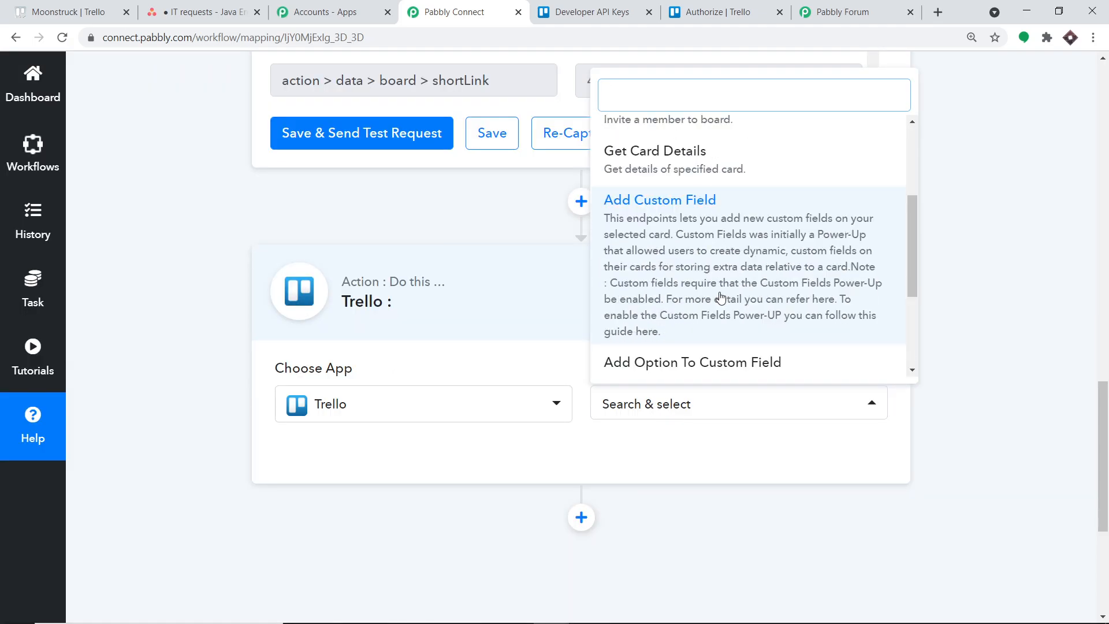
pyautogui.scroll(3, 719, 293)
pyautogui.click(682, 185)
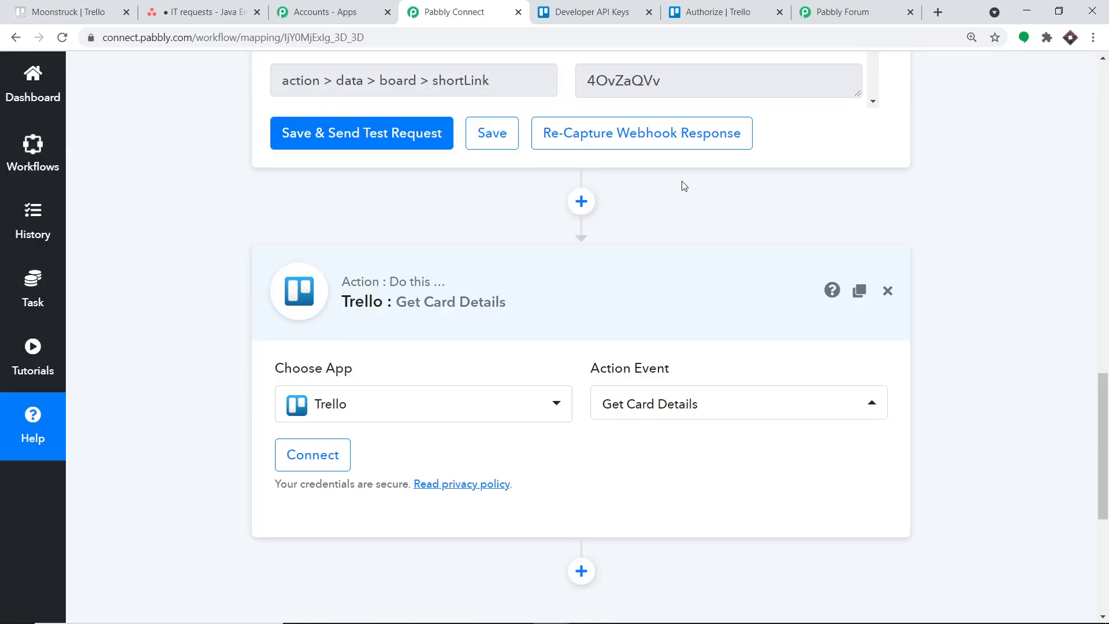
pyautogui.click(300, 456)
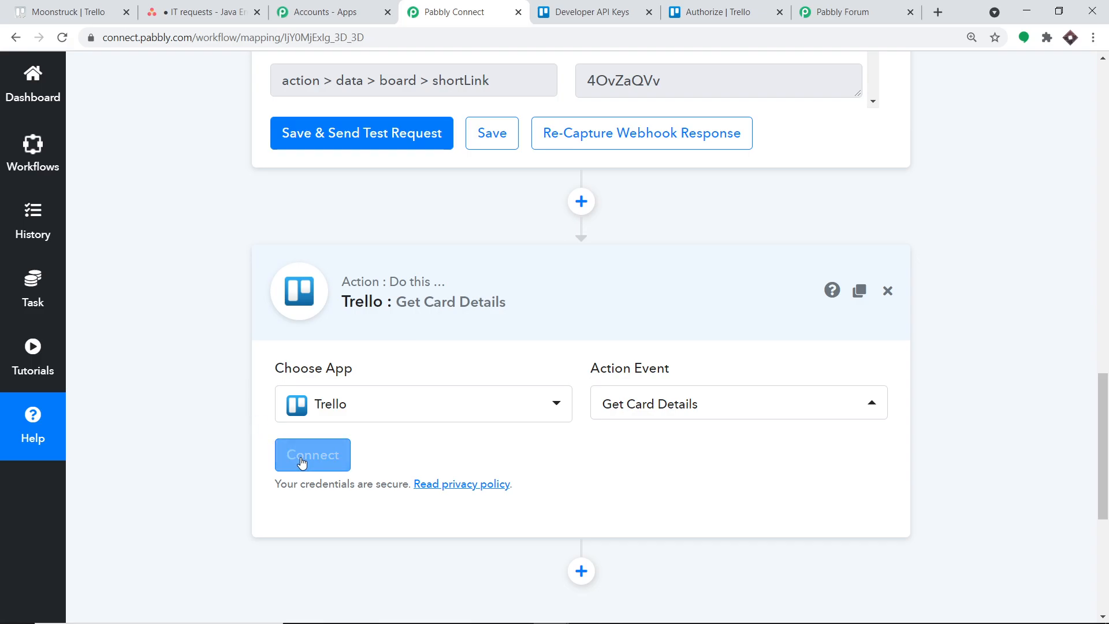
pyautogui.scroll(-3, 639, 308)
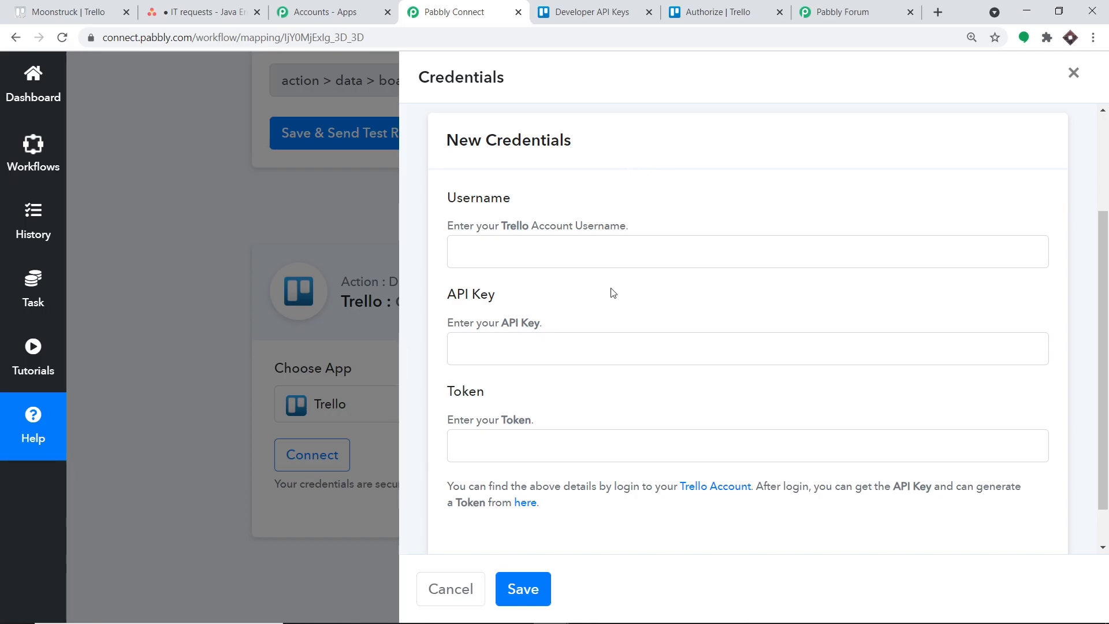
pyautogui.scroll(3, 630, 401)
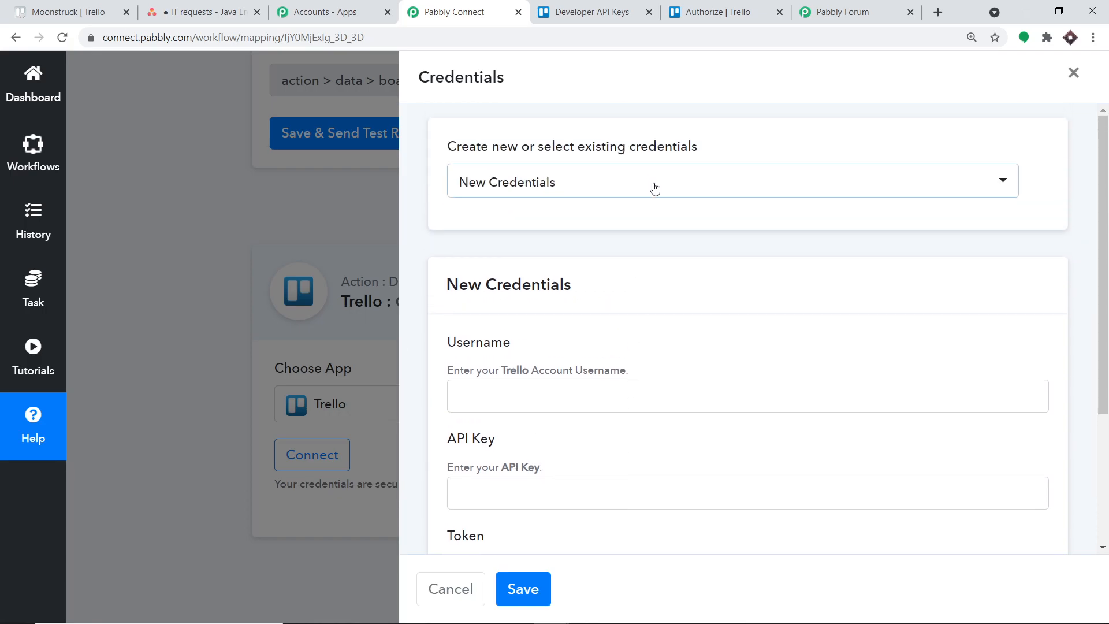
pyautogui.click(655, 188)
pyautogui.scroll(-15, 668, 347)
pyautogui.scroll(-4, 628, 425)
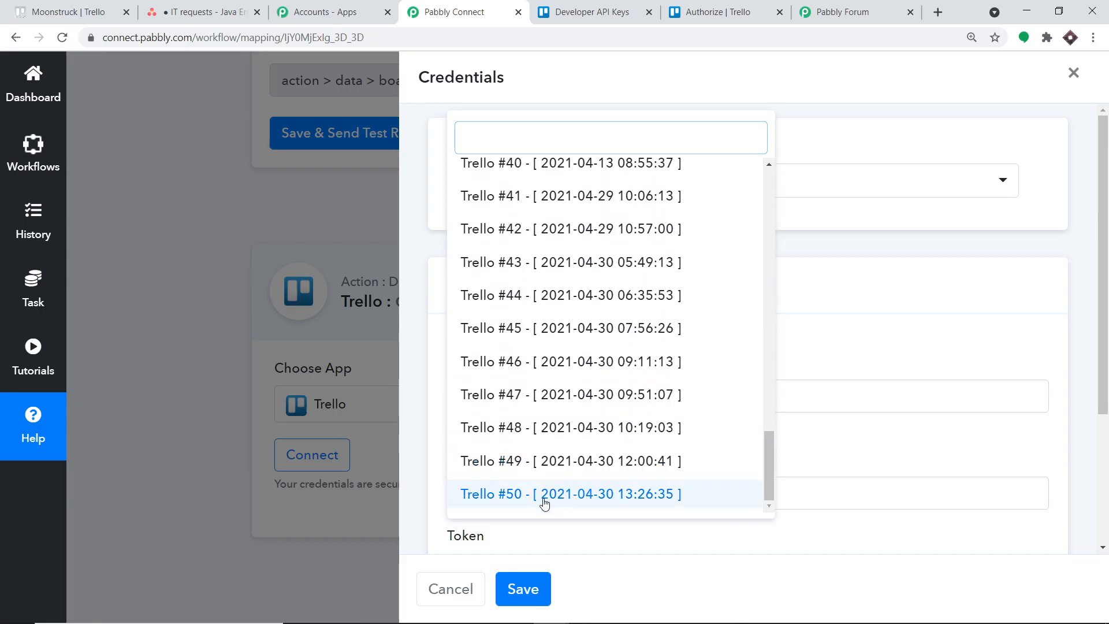
pyautogui.click(543, 496)
pyautogui.click(528, 589)
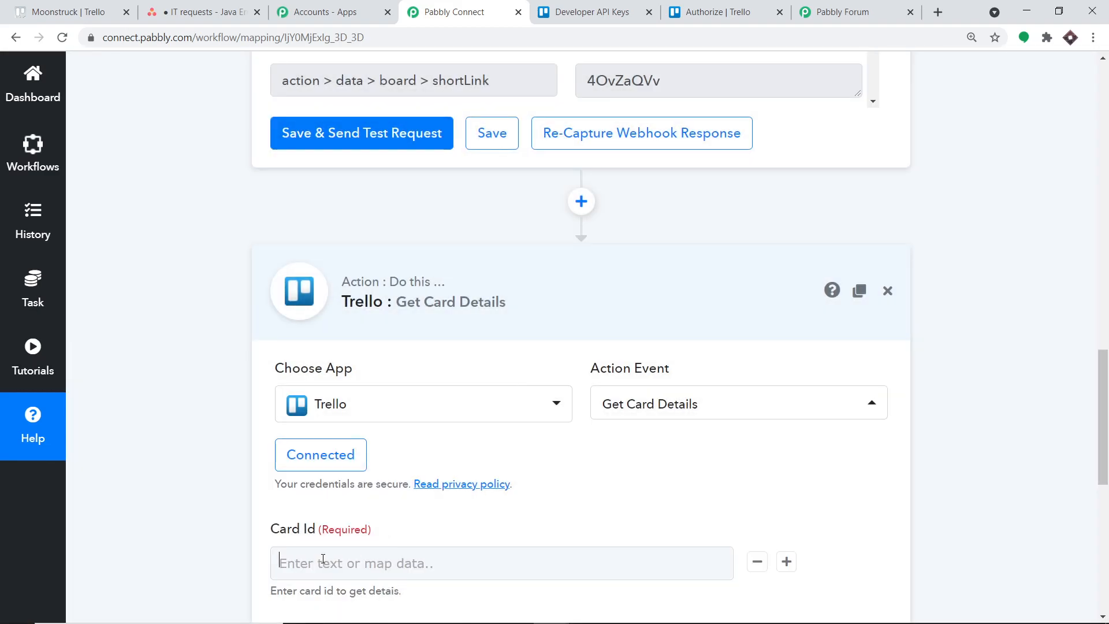
# Check which data the Card Id field needs and locate the action > data > card > id value in the trigger's response.
pyautogui.click(323, 558)
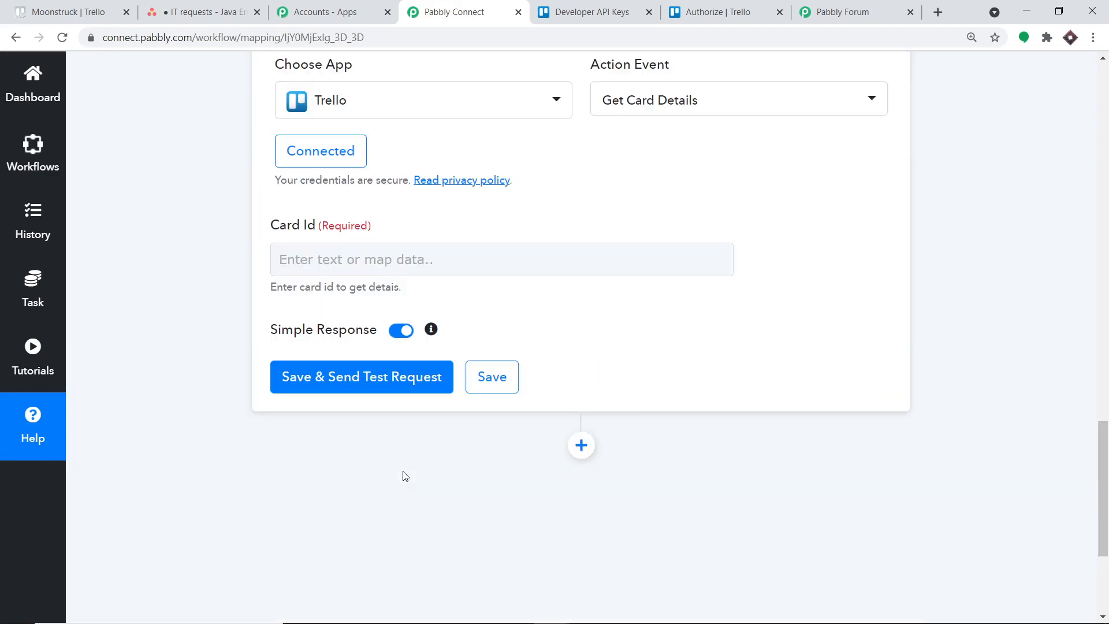
pyautogui.click(998, 234)
pyautogui.click(1106, 316)
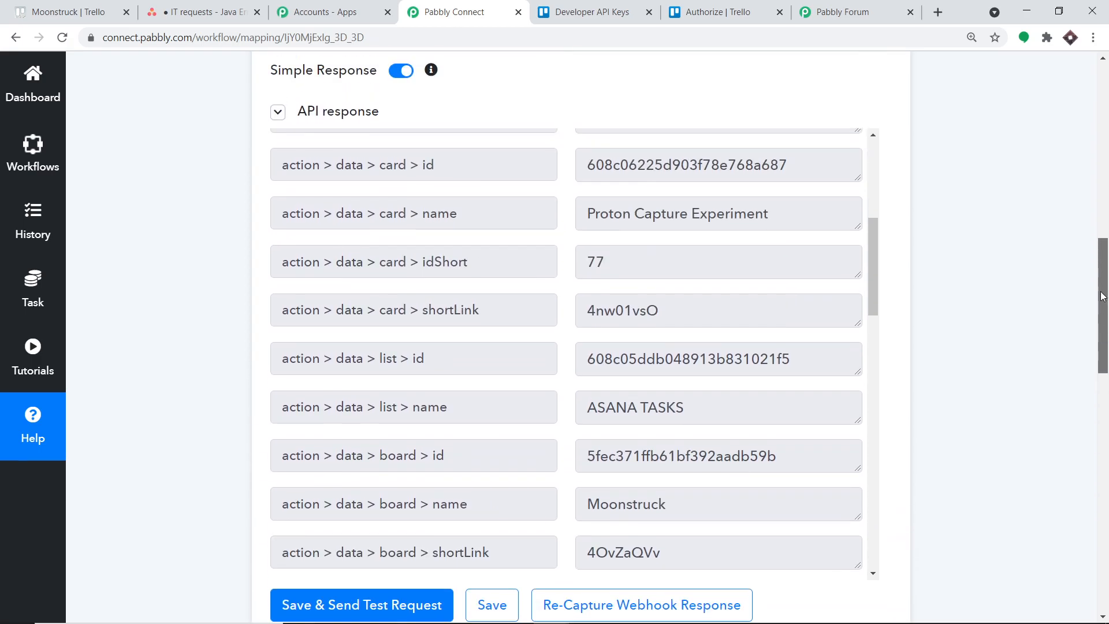
pyautogui.scroll(3, 800, 291)
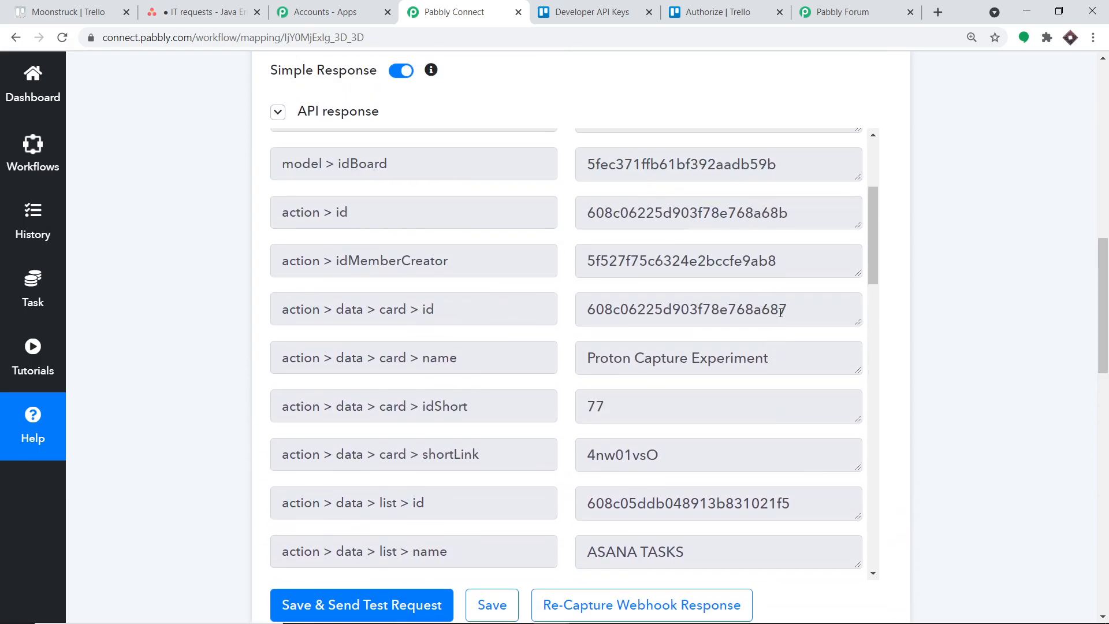
pyautogui.moveTo(788, 312); pyautogui.dragTo(586, 309)
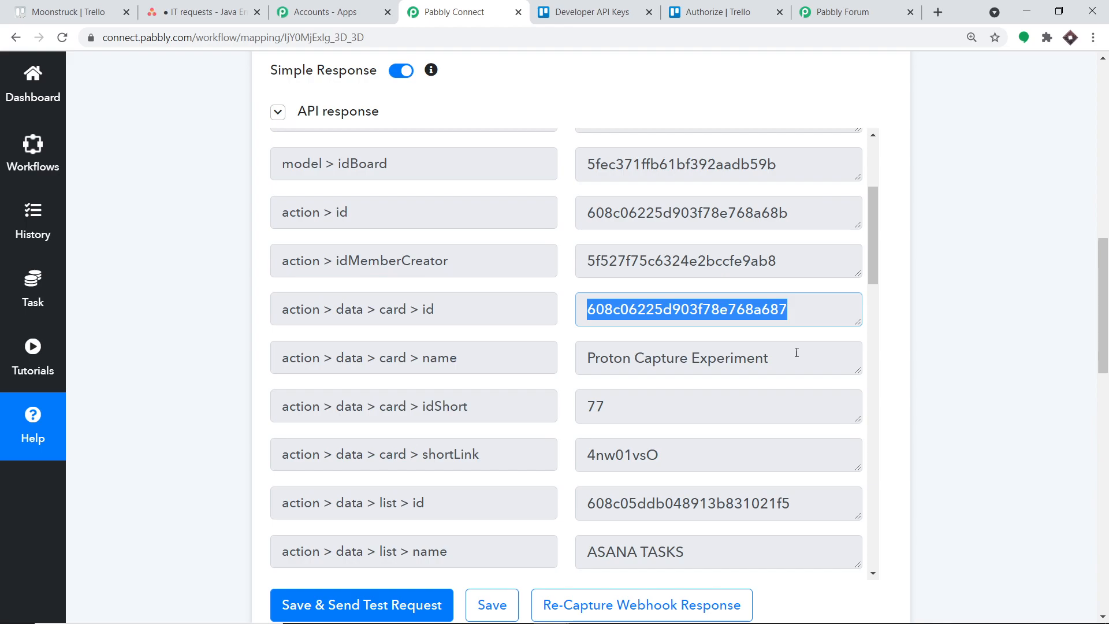
pyautogui.scroll(-2, 751, 288)
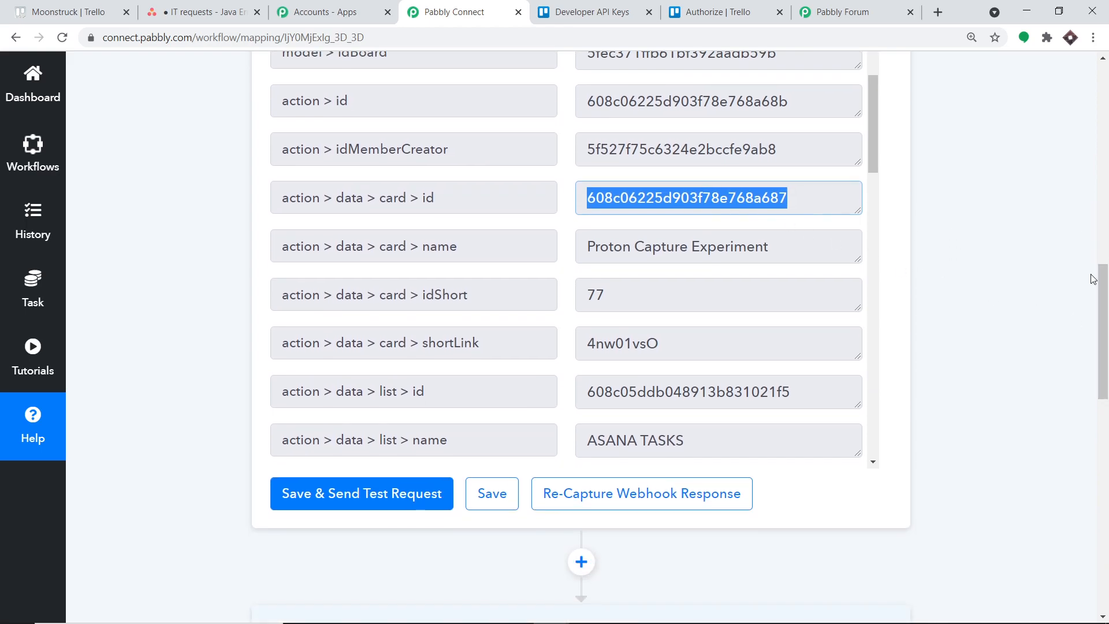
pyautogui.moveTo(1106, 293); pyautogui.dragTo(1106, 433)
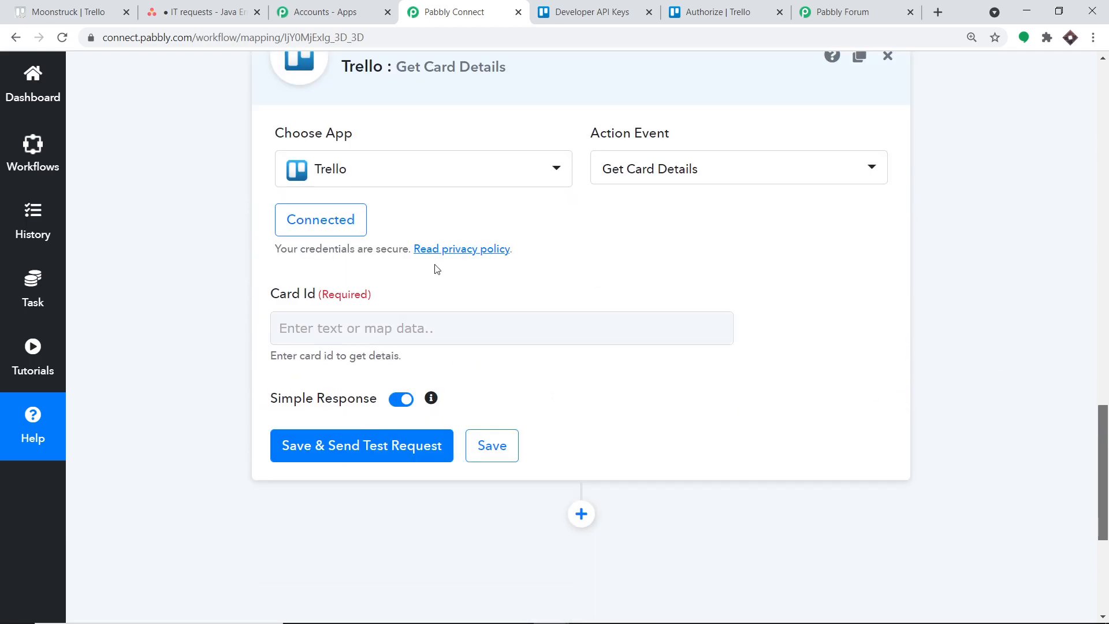
# Map the Card Id to action > data > card > id from Trello: New Card, then save and send a test request.
pyautogui.click(374, 328)
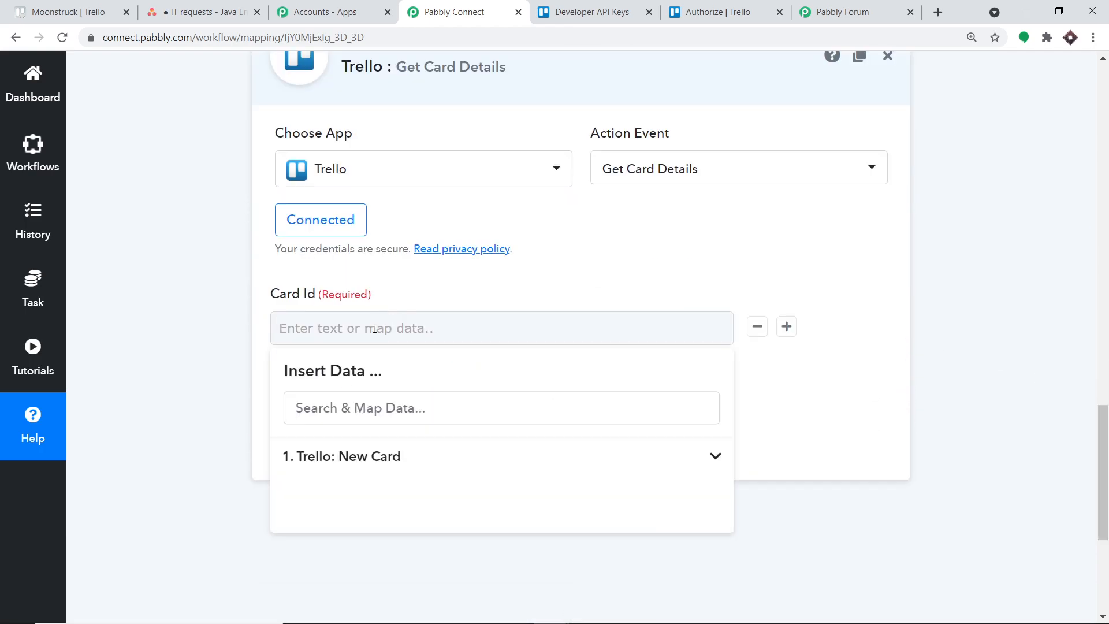
pyautogui.click(347, 456)
pyautogui.scroll(-4, 415, 457)
pyautogui.scroll(-2, 462, 477)
pyautogui.scroll(2, 485, 485)
pyautogui.click(478, 506)
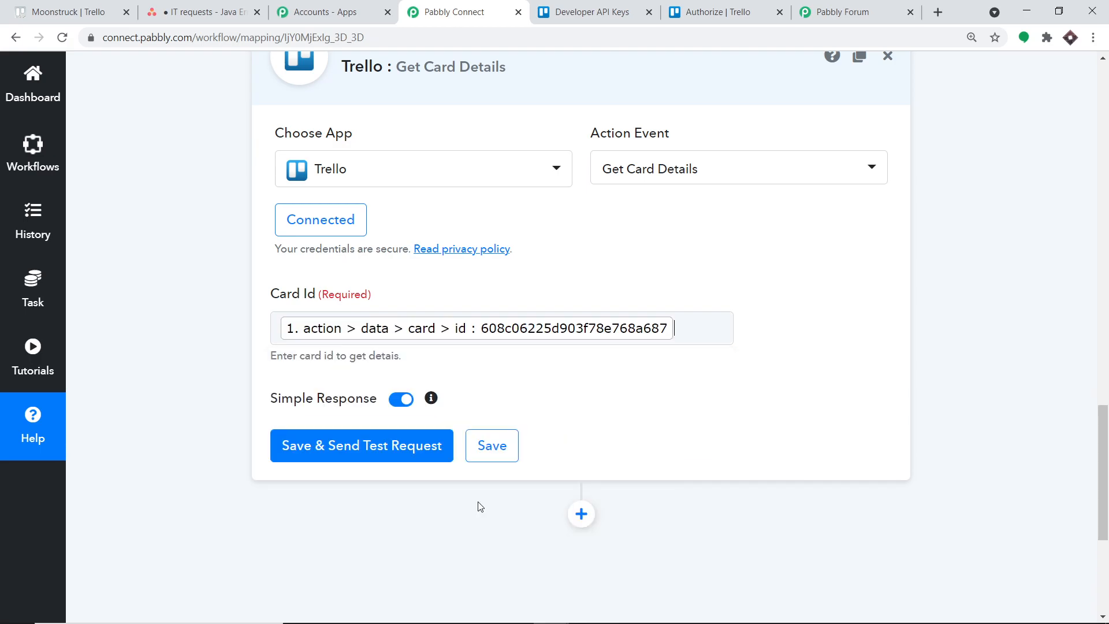
pyautogui.click(998, 252)
pyautogui.click(361, 457)
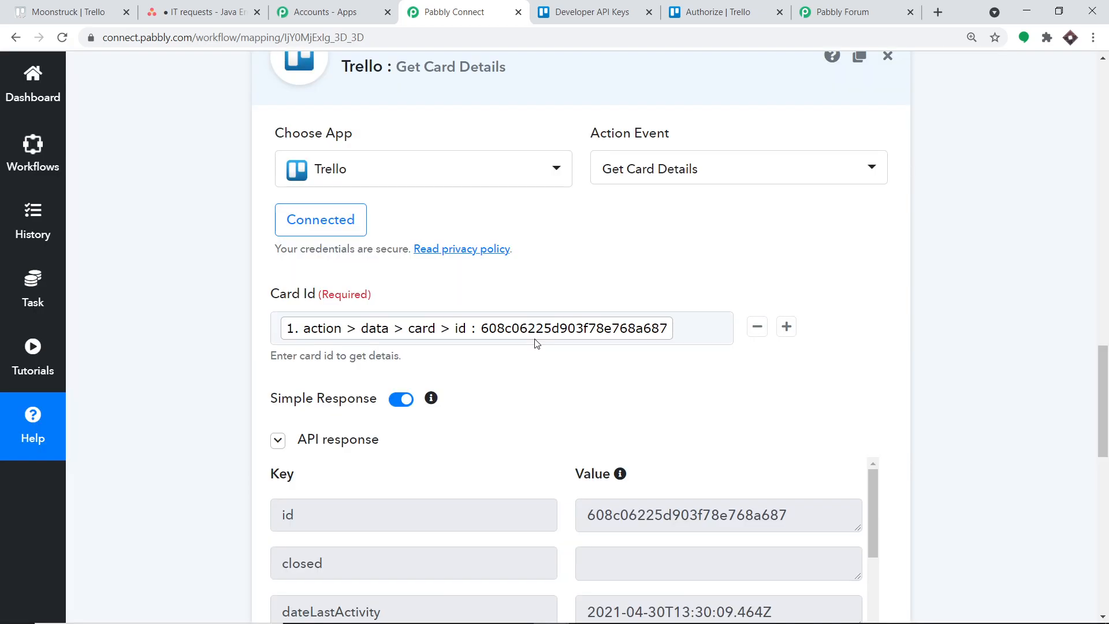
# Examine the description, name and due date values in the Get Card Details API response.
pyautogui.moveTo(1095, 367); pyautogui.dragTo(1095, 444)
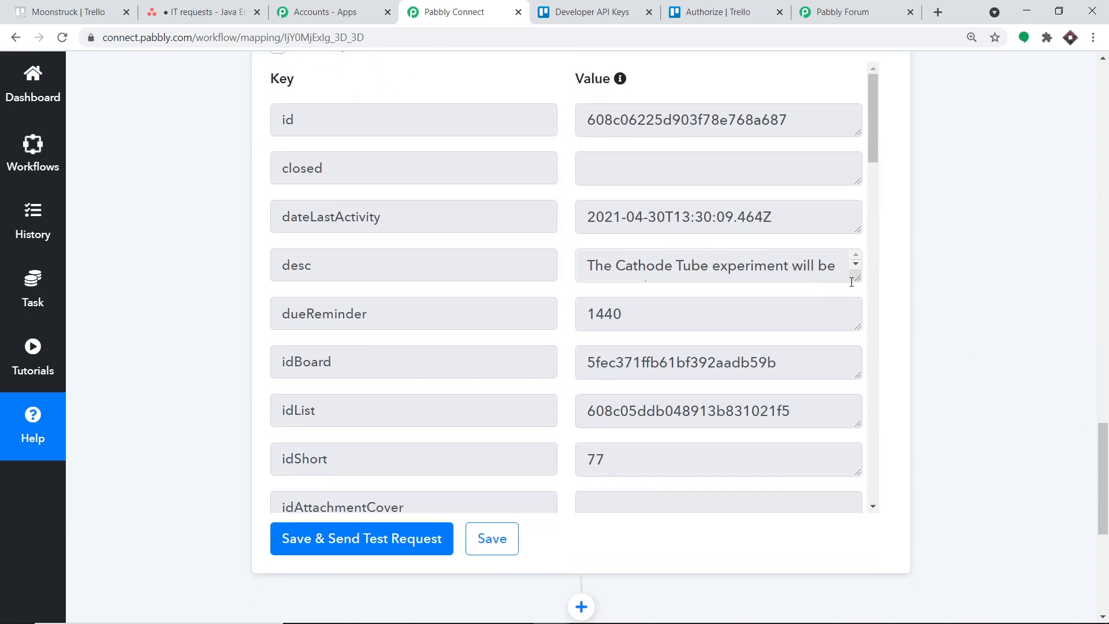
pyautogui.moveTo(859, 280); pyautogui.dragTo(858, 357)
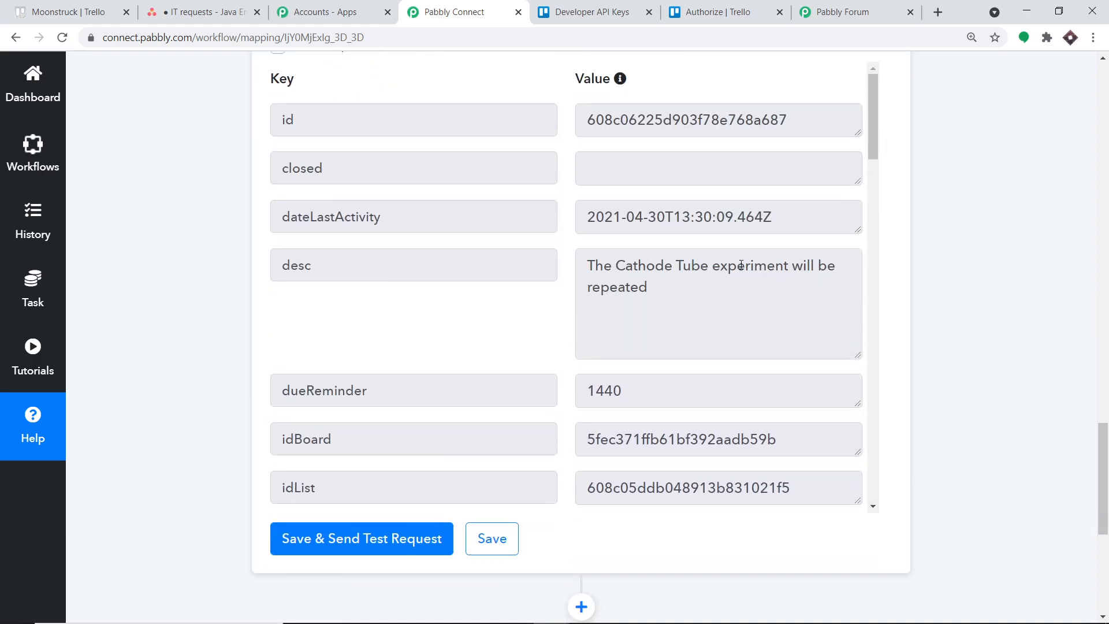
pyautogui.scroll(-10, 811, 285)
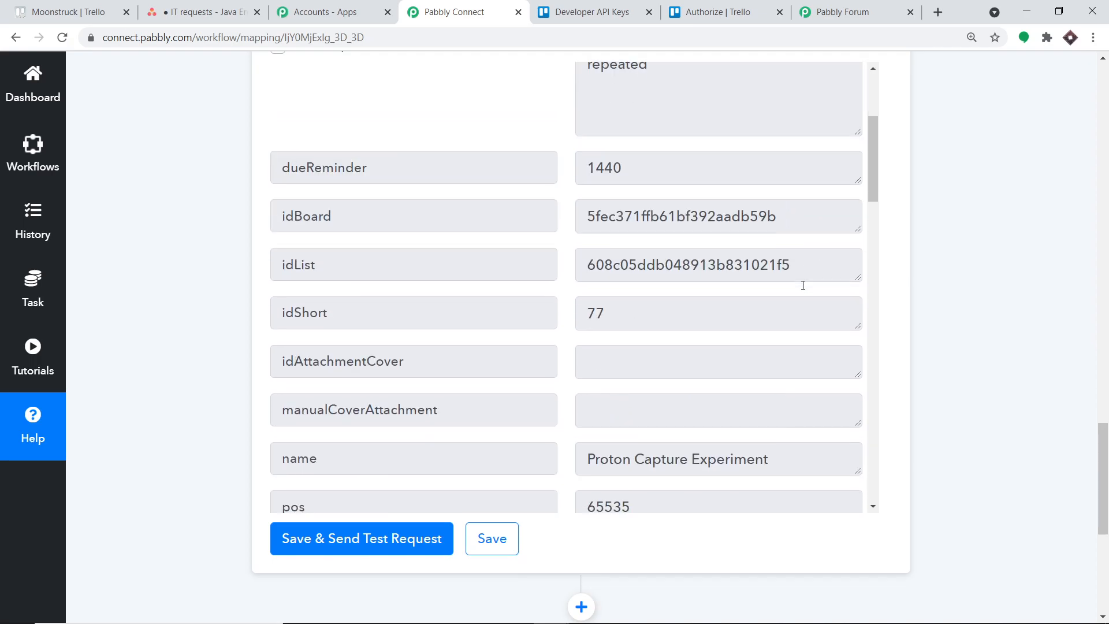
pyautogui.scroll(-1, 802, 281)
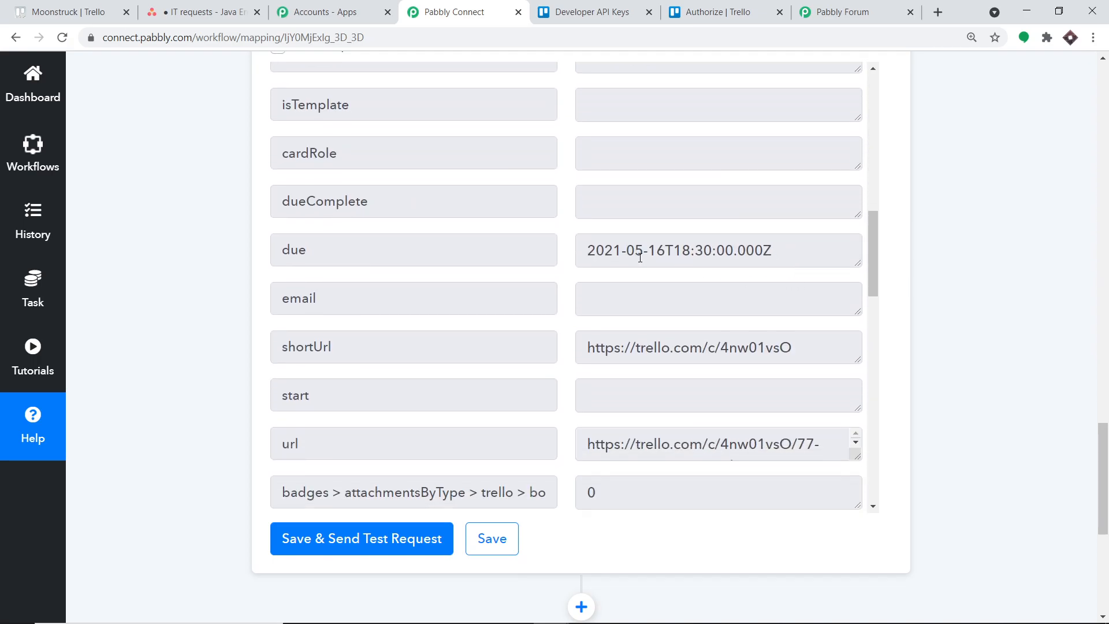
pyautogui.moveTo(789, 258); pyautogui.dragTo(584, 236)
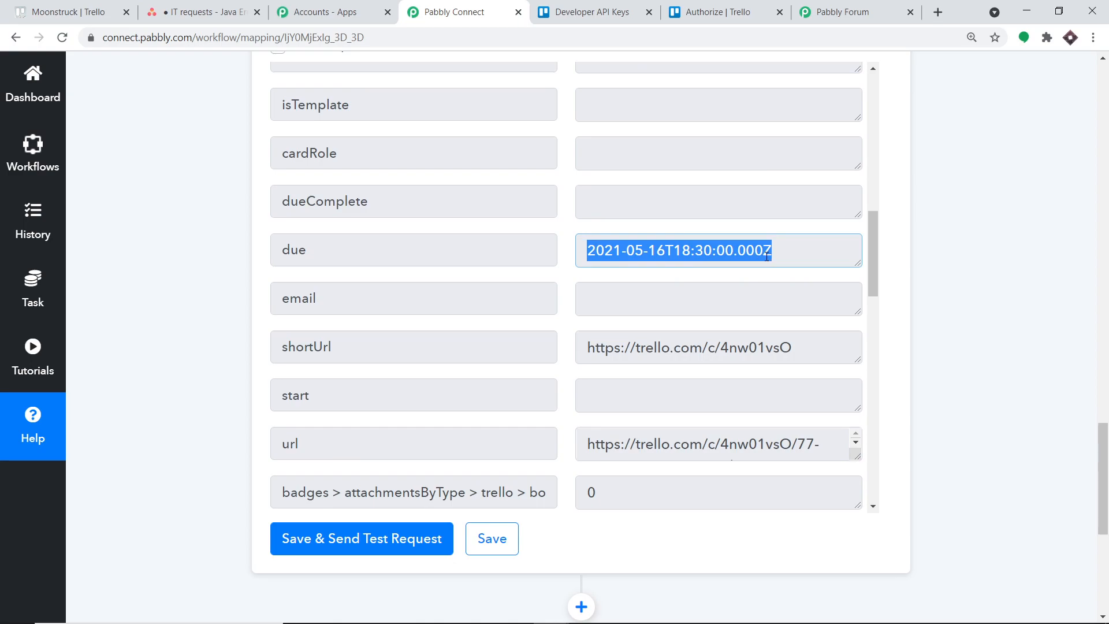
pyautogui.scroll(-2, 744, 237)
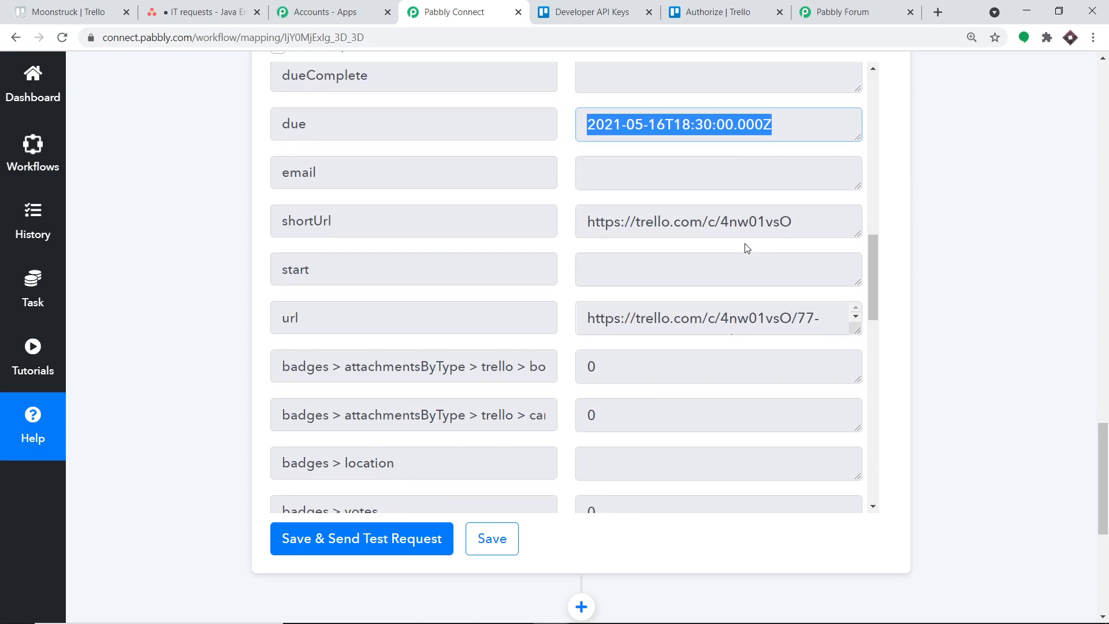
pyautogui.scroll(-5, 1093, 437)
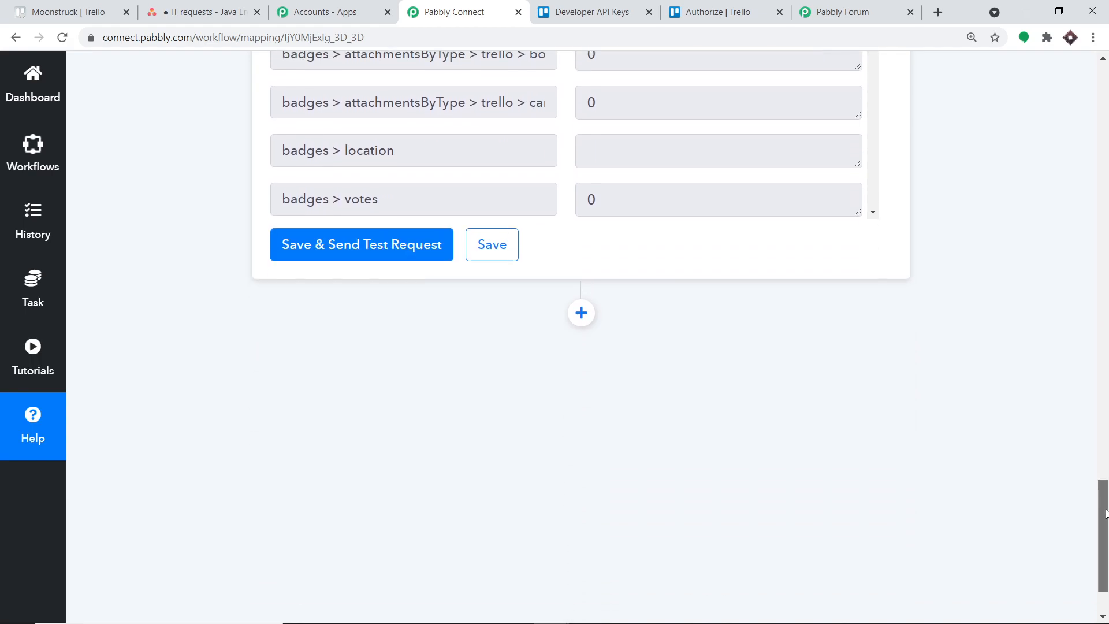
# Add an action step after Get Card Details with Asana as the app and Create a Task as its event.
pyautogui.click(582, 226)
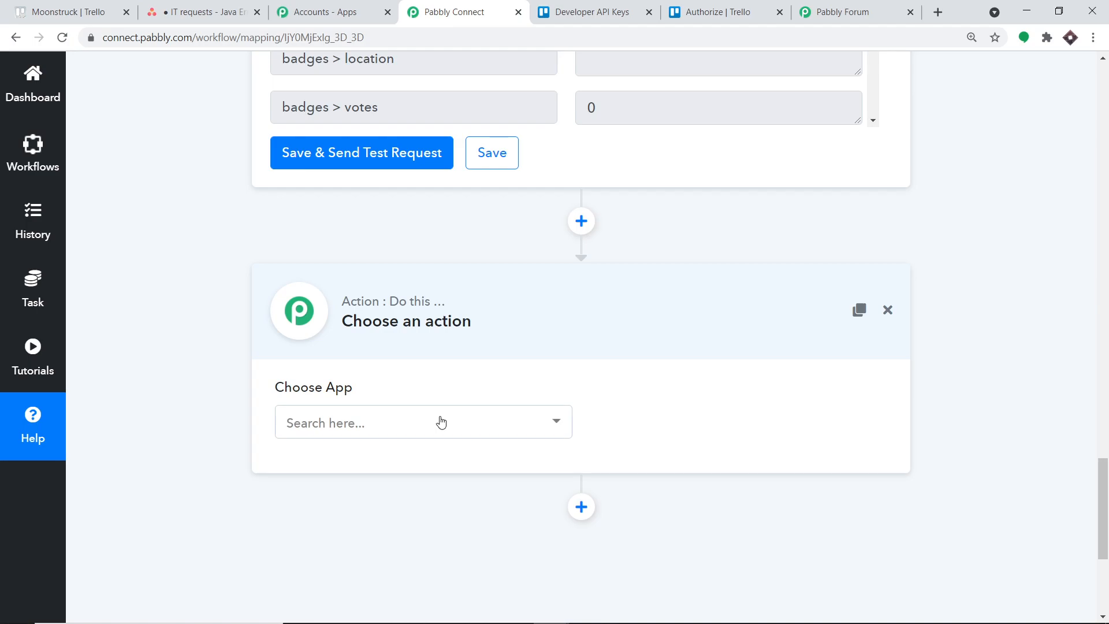
pyautogui.click(441, 423)
pyautogui.write('asan')
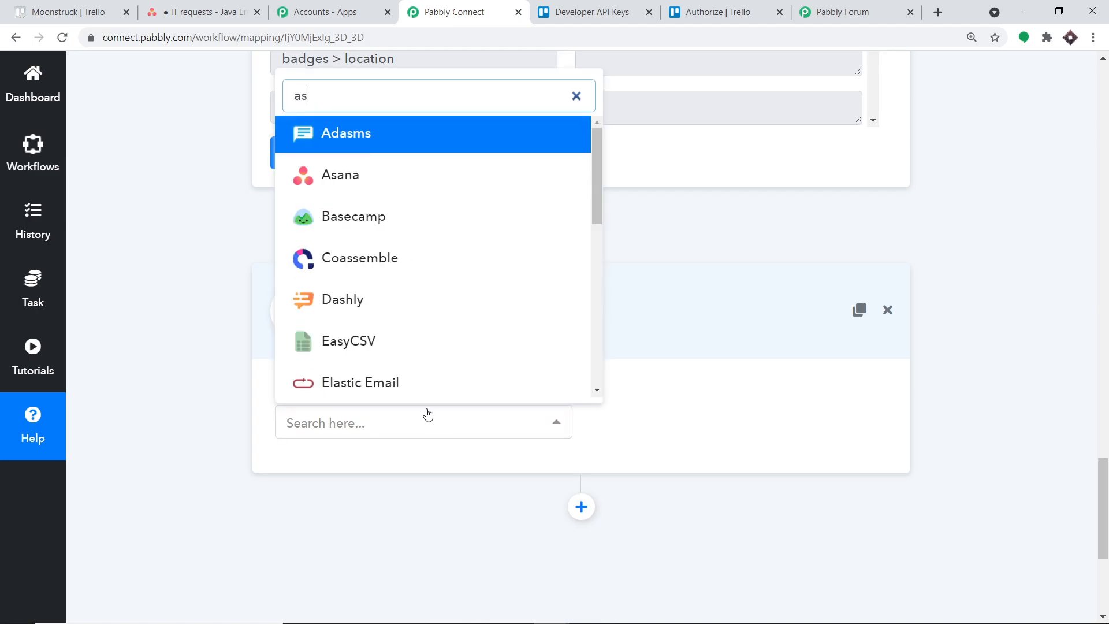
pyautogui.click(413, 378)
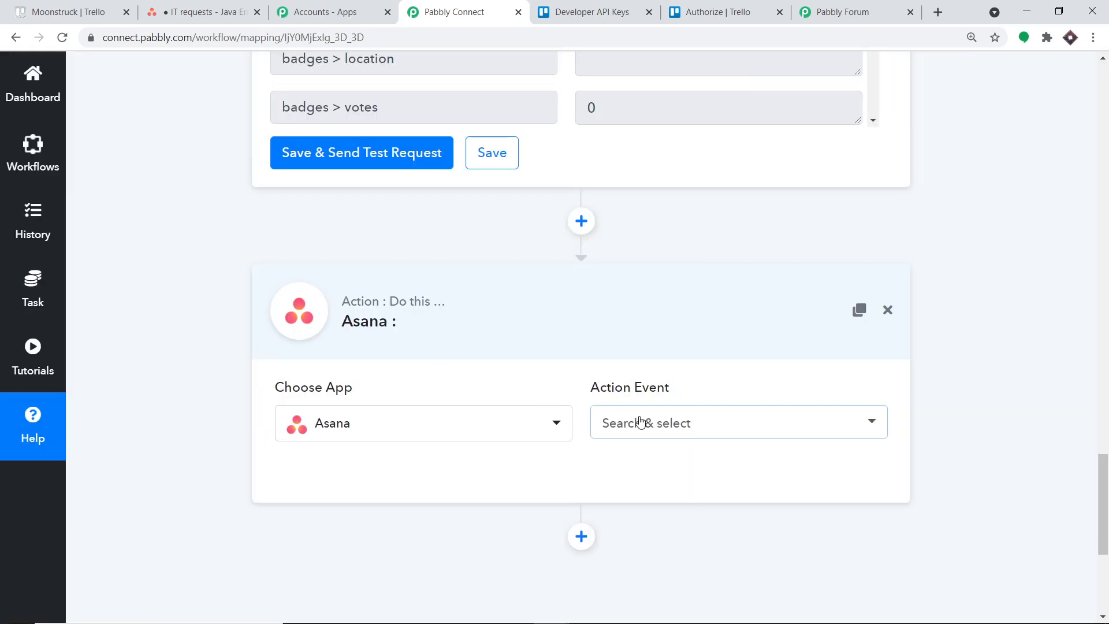
pyautogui.click(638, 423)
pyautogui.click(667, 331)
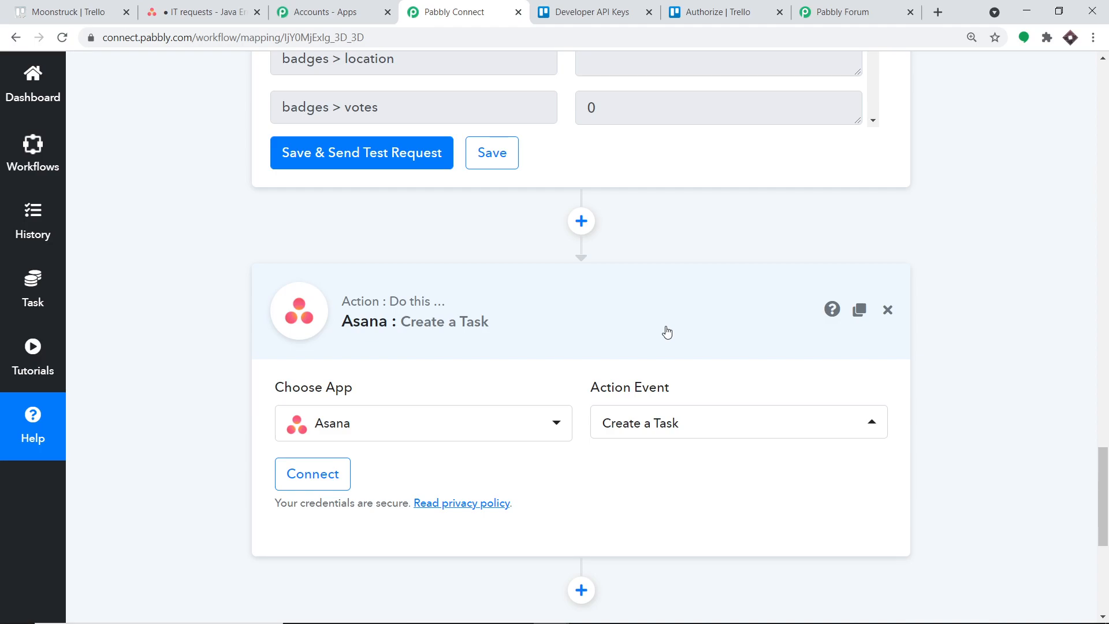
# Browse the available action events for Asana and check the Pabbly Forum before returning to the workflow.
pyautogui.click(689, 426)
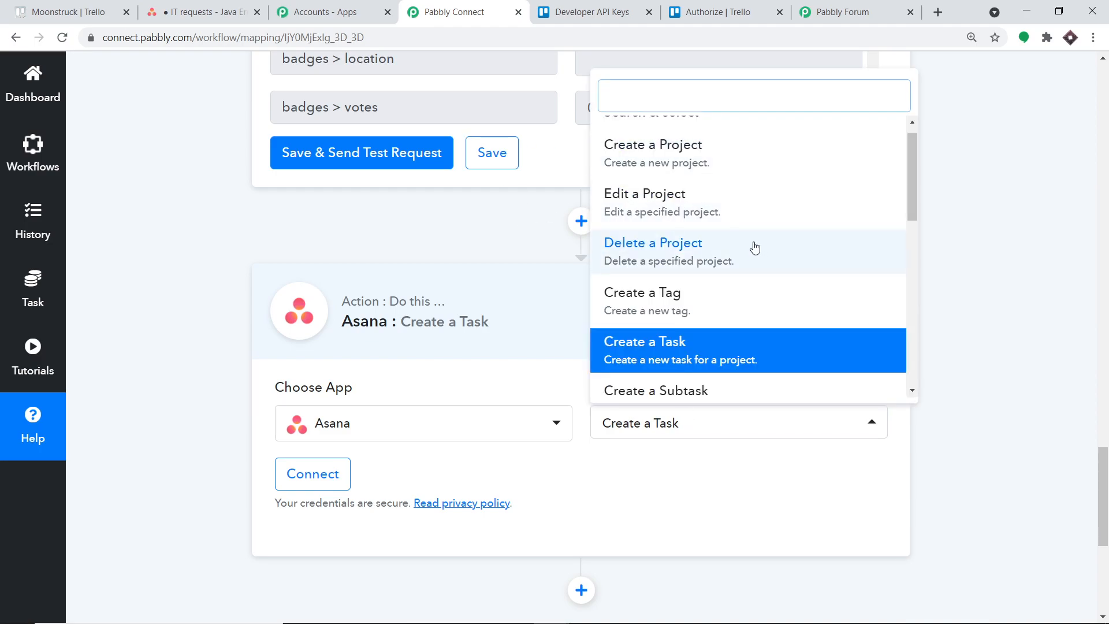
pyautogui.scroll(-5, 760, 263)
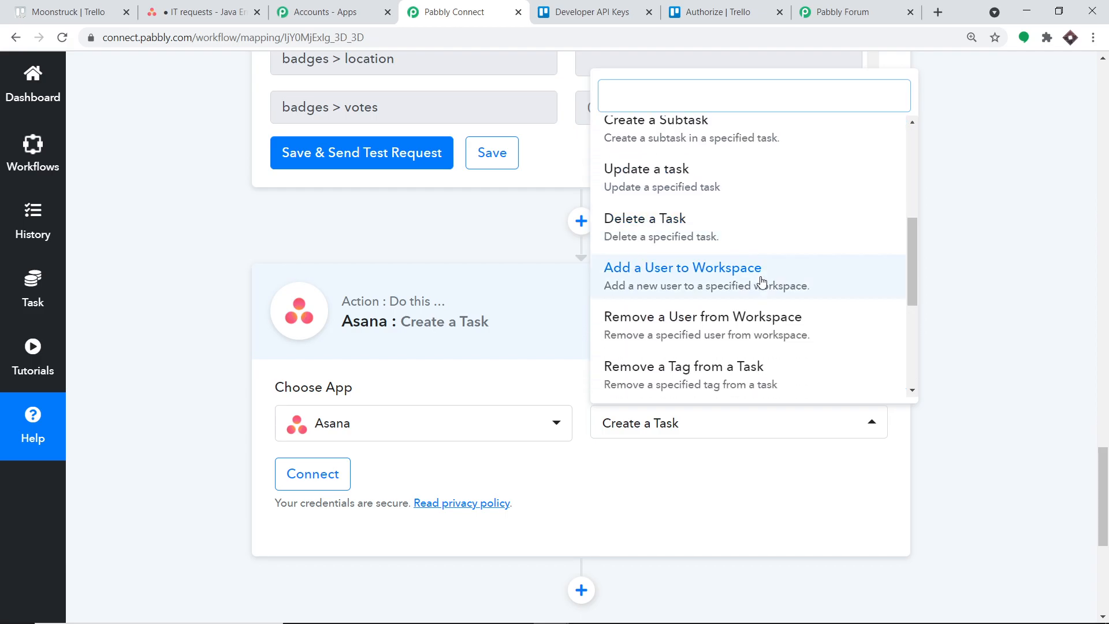
pyautogui.scroll(-1, 761, 281)
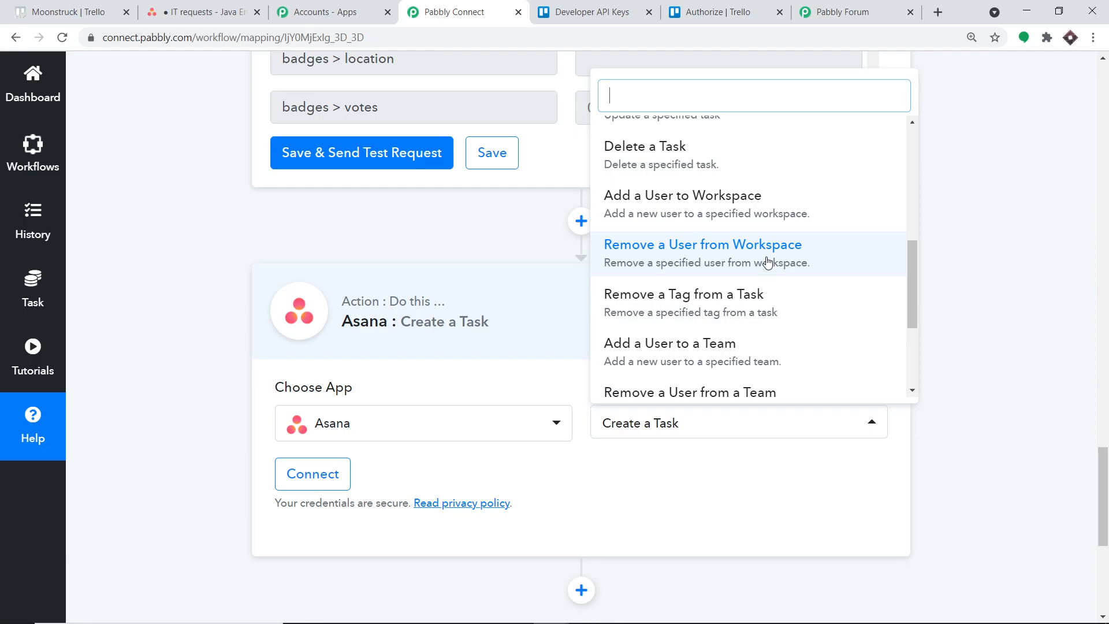
pyautogui.click(844, 11)
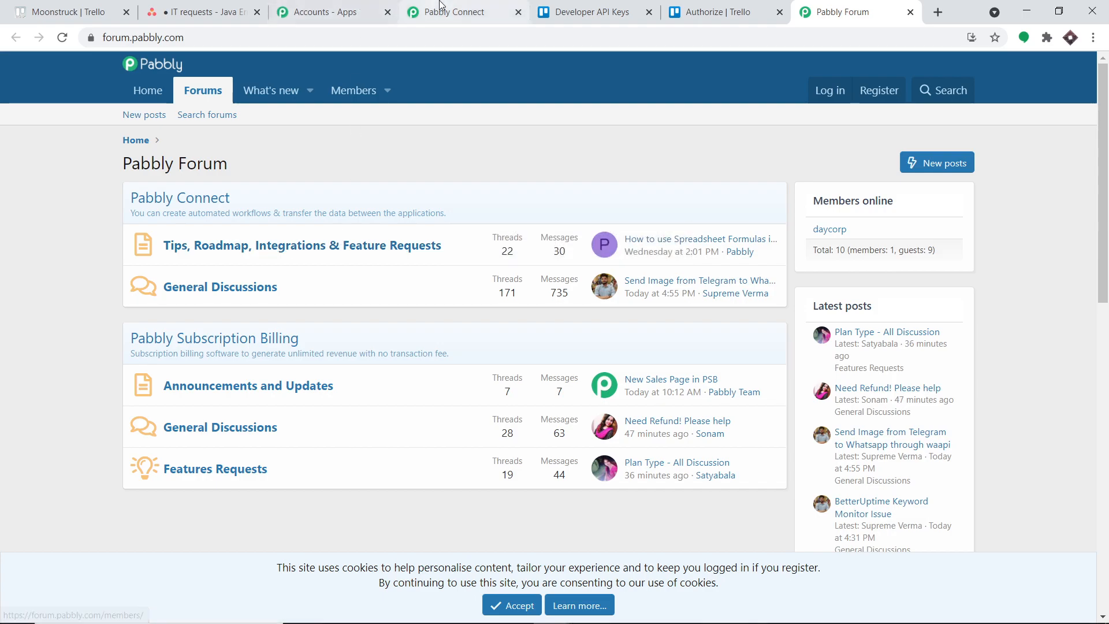
pyautogui.click(446, 22)
pyautogui.click(639, 485)
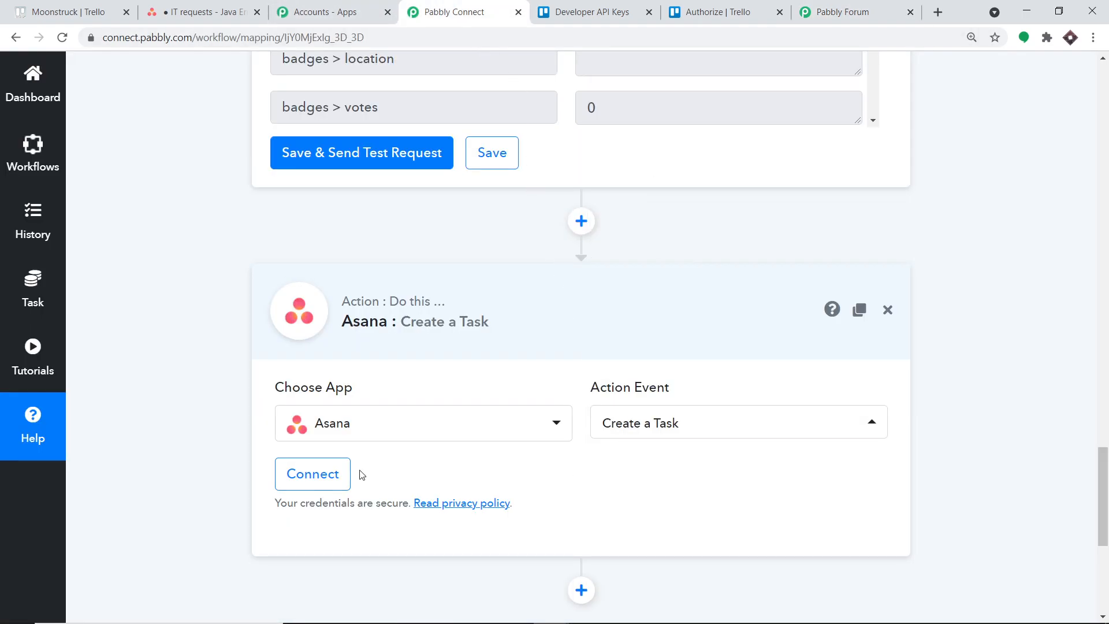
# Connect the Create a Task action to Asana by authorizing new credentials.
pyautogui.click(313, 474)
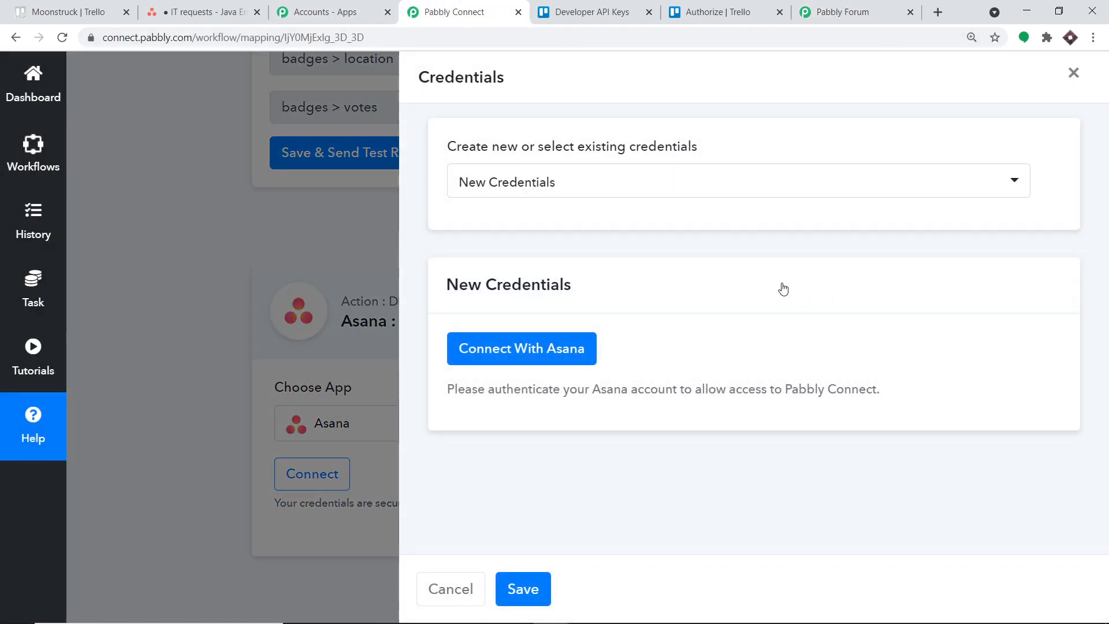
pyautogui.click(549, 359)
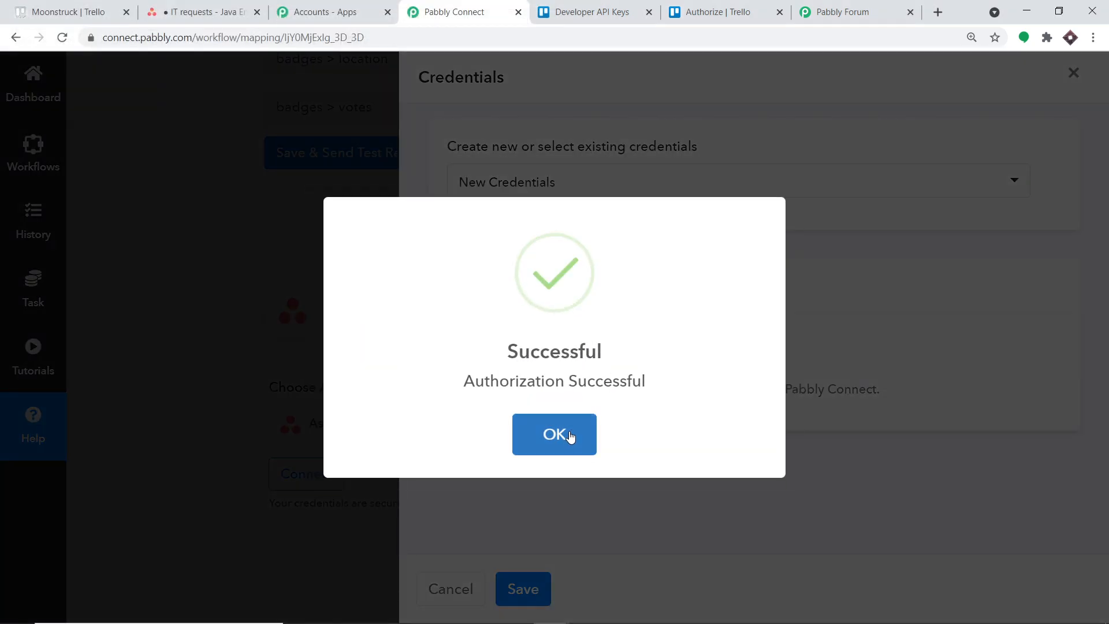
pyautogui.click(570, 436)
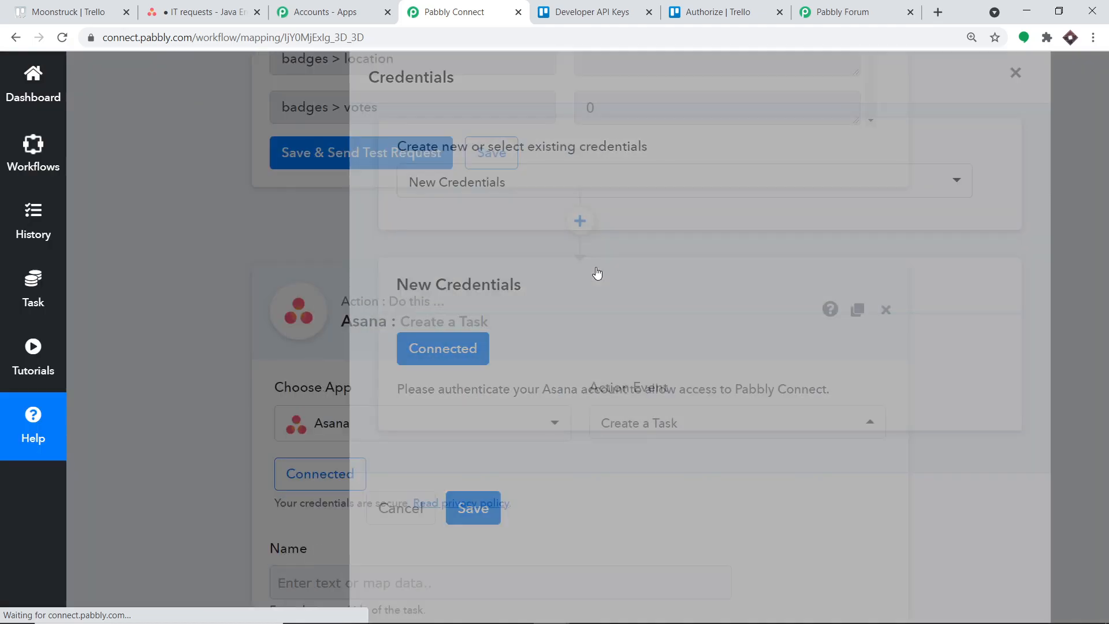
# Map the task's Name to action > data > card > name from Trello: New Card.
pyautogui.scroll(-6, 594, 280)
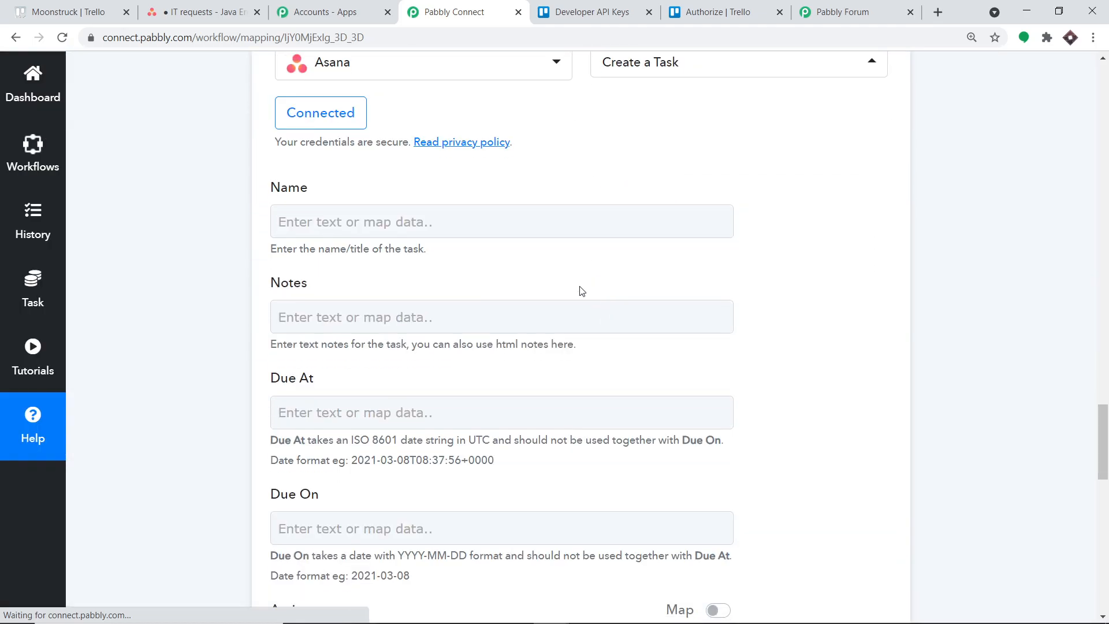
pyautogui.scroll(-8, 447, 275)
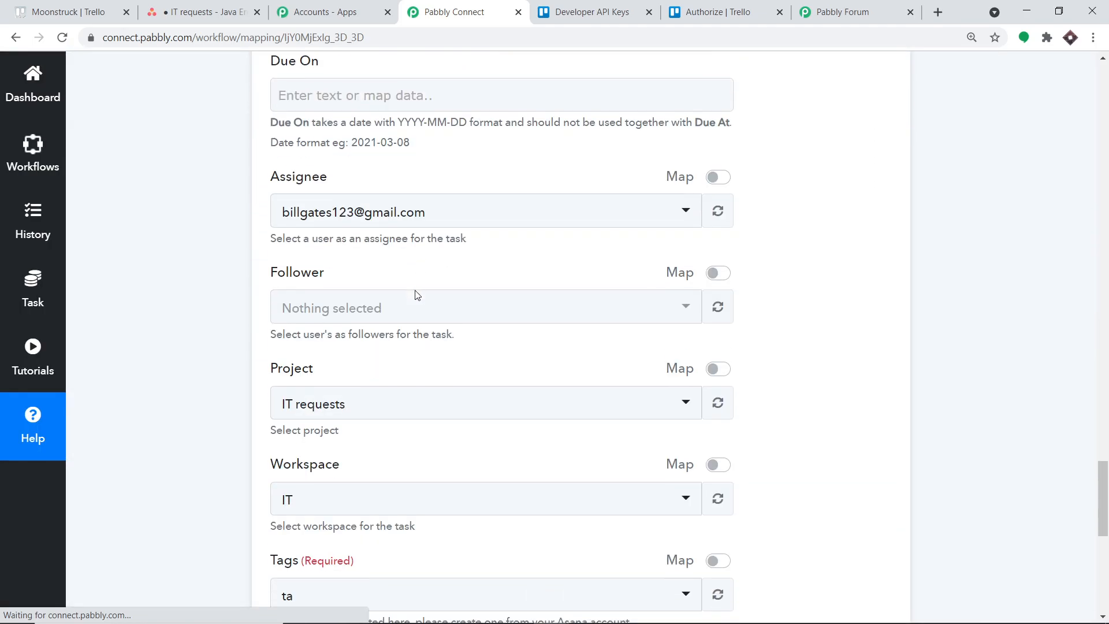
pyautogui.scroll(-2, 418, 297)
pyautogui.scroll(13, 418, 296)
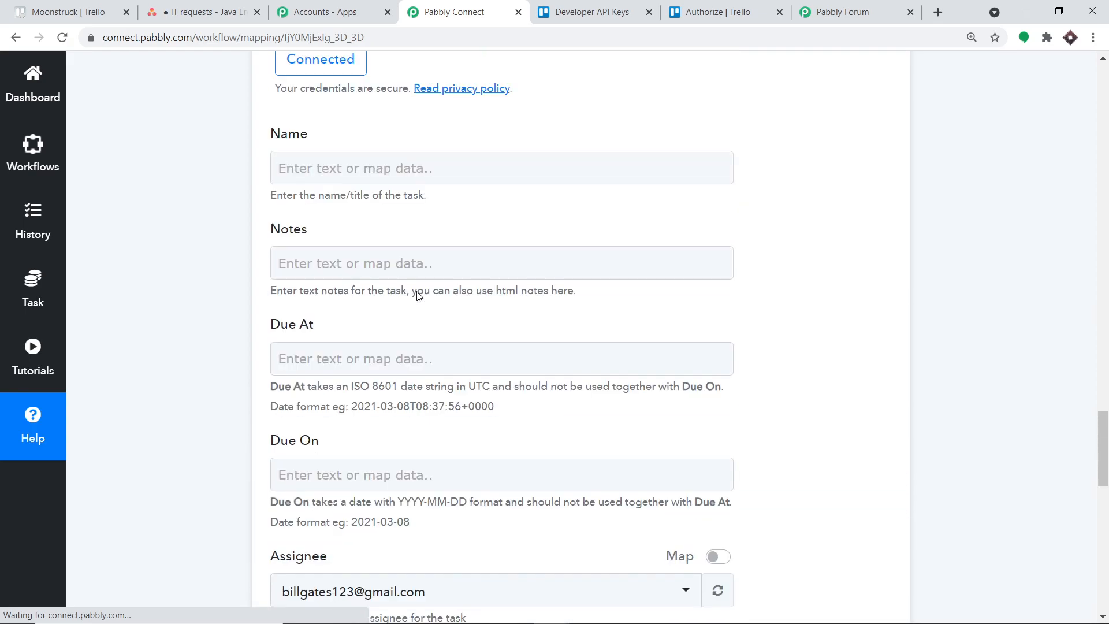
pyautogui.scroll(1, 419, 296)
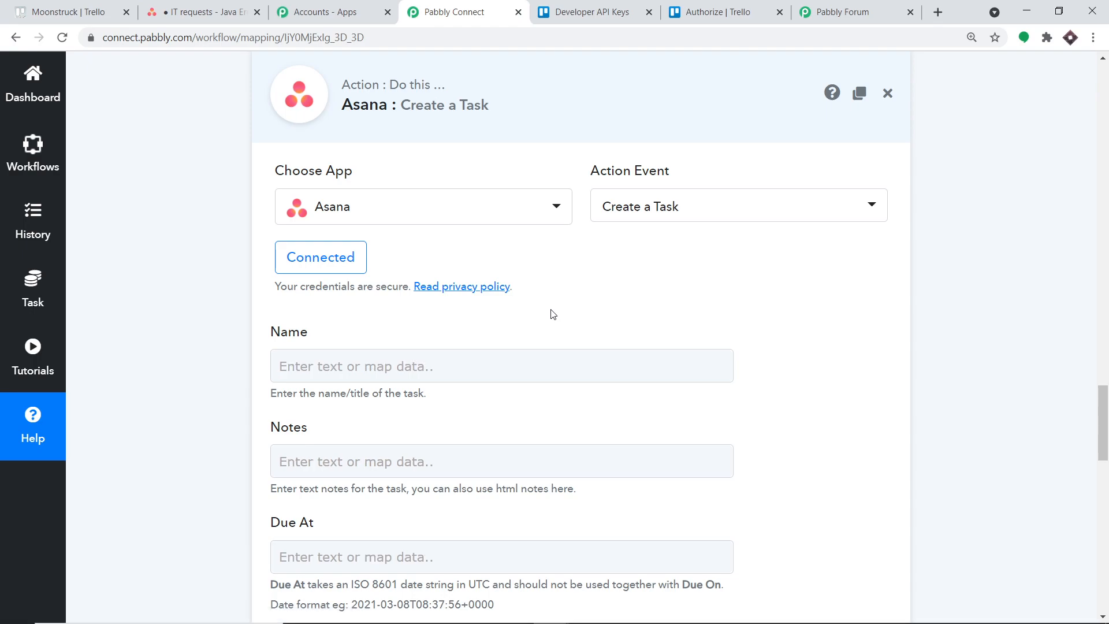
pyautogui.click(376, 367)
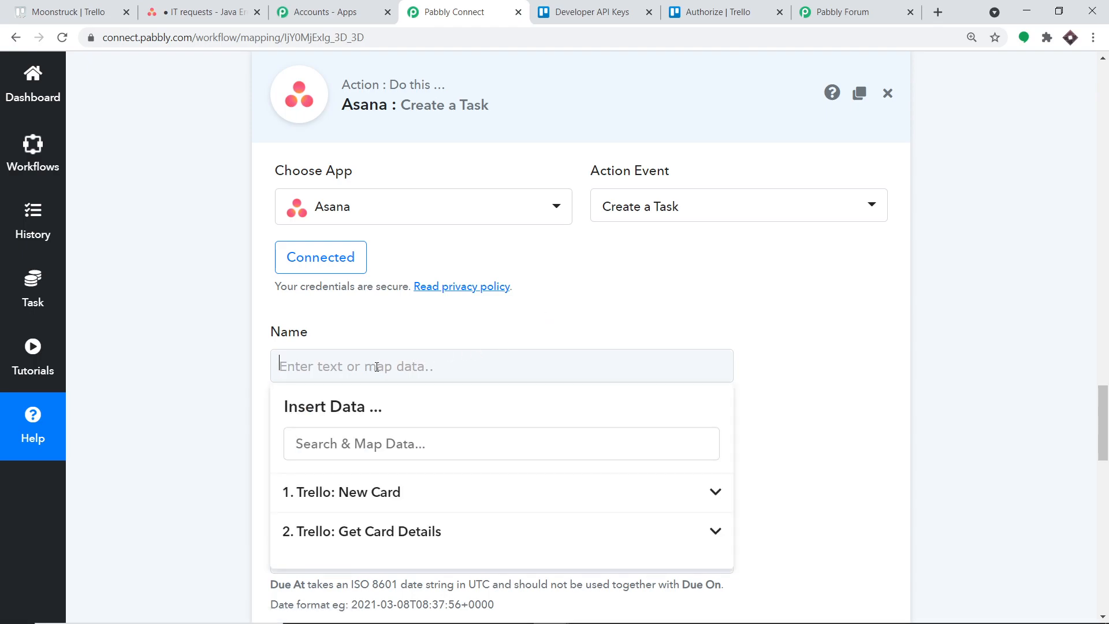
pyautogui.click(361, 501)
pyautogui.scroll(-5, 546, 514)
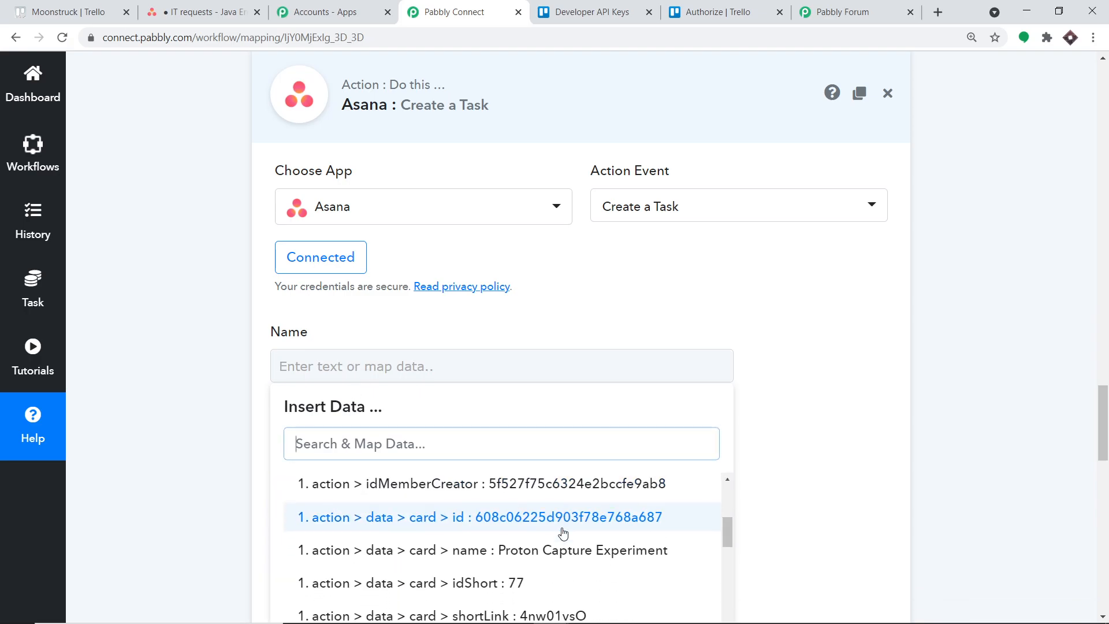
pyautogui.click(572, 506)
pyautogui.scroll(-2, 1010, 364)
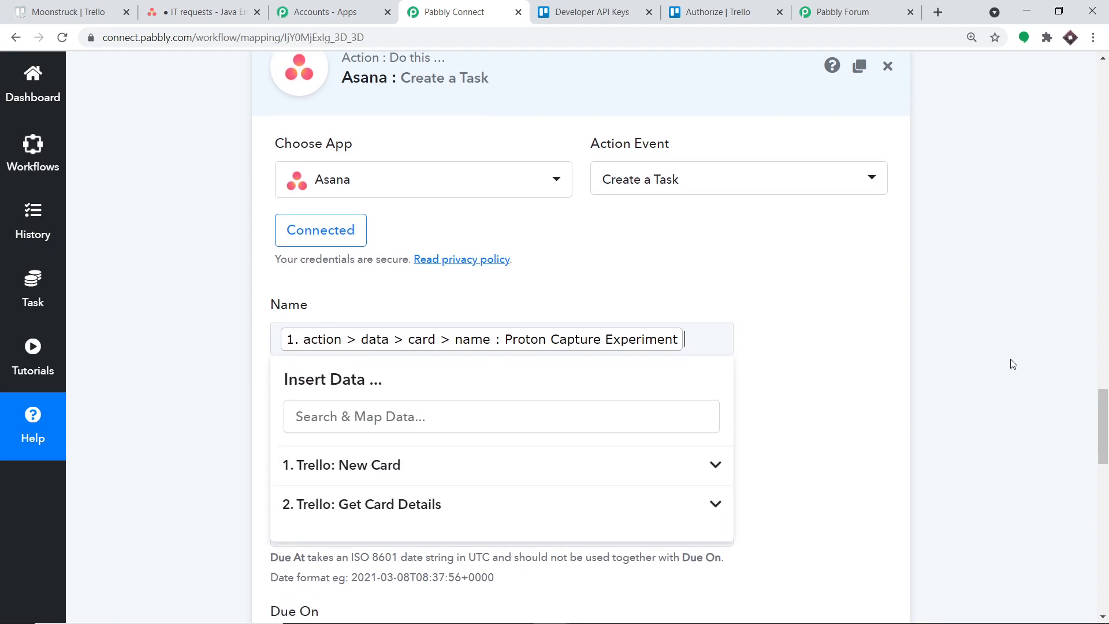
pyautogui.click(1025, 330)
# Map the task's Notes to the desc value from Trello: Get Card Details.
pyautogui.click(358, 317)
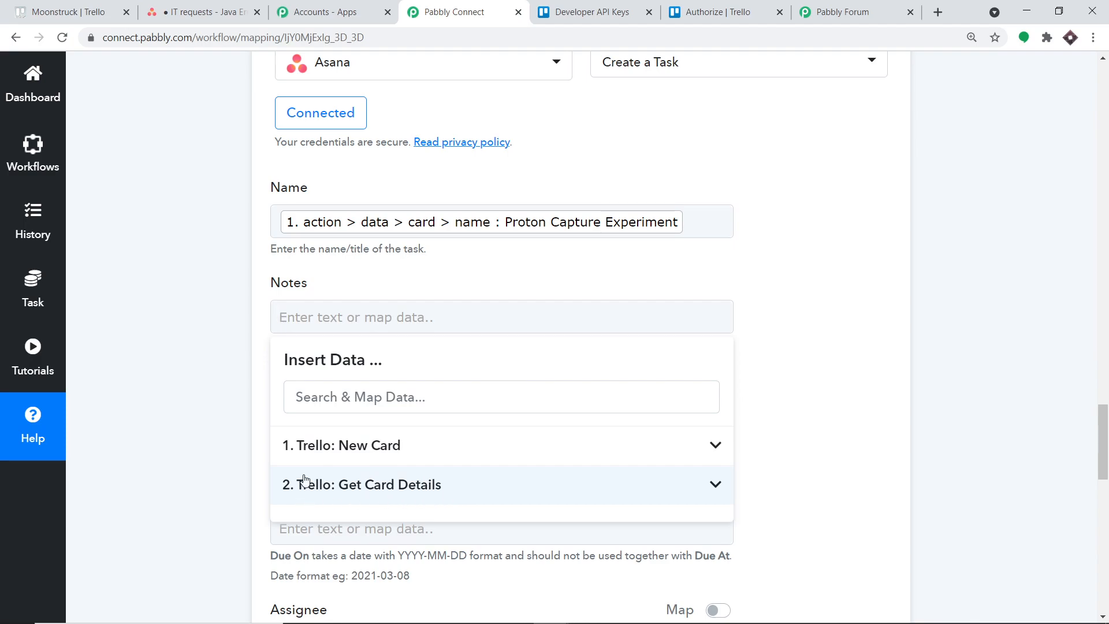
pyautogui.click(422, 491)
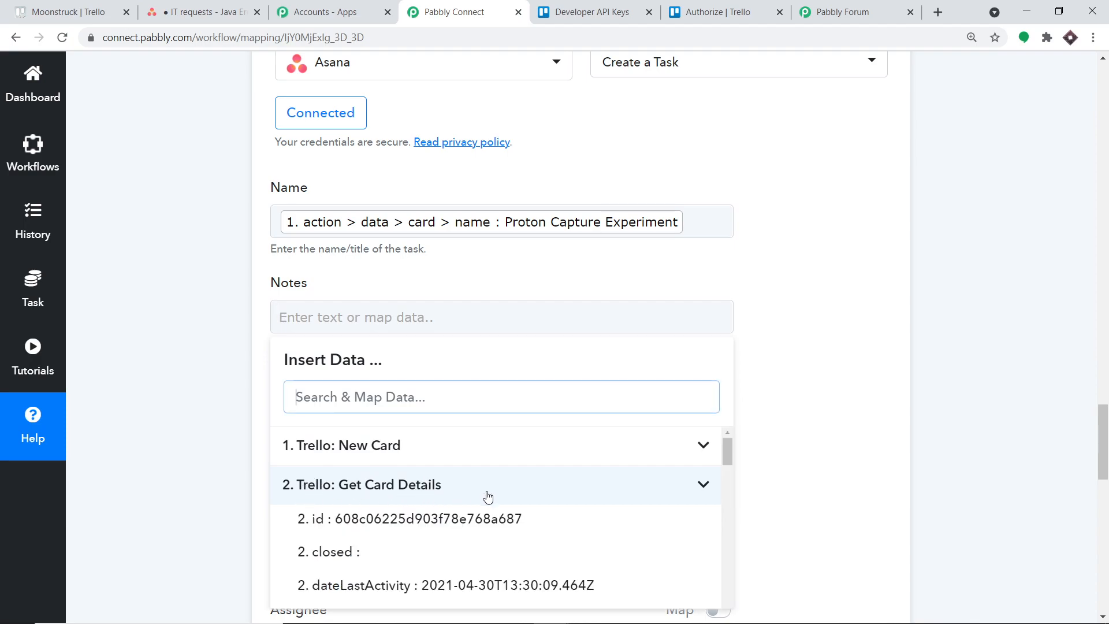
pyautogui.scroll(-3, 475, 492)
pyautogui.click(475, 480)
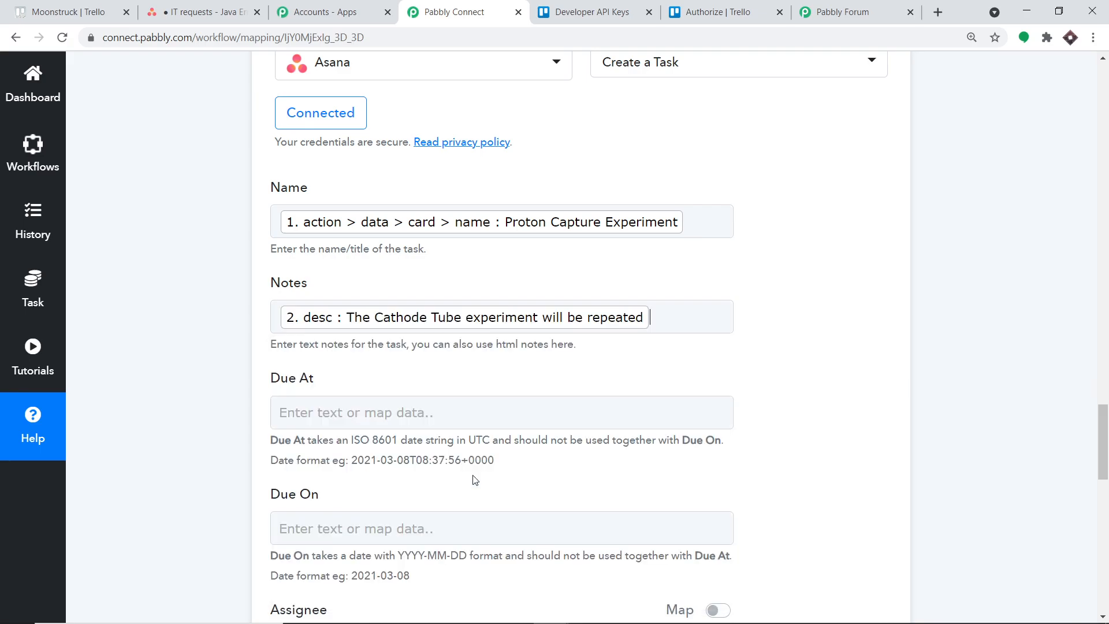
pyautogui.scroll(-4, 664, 339)
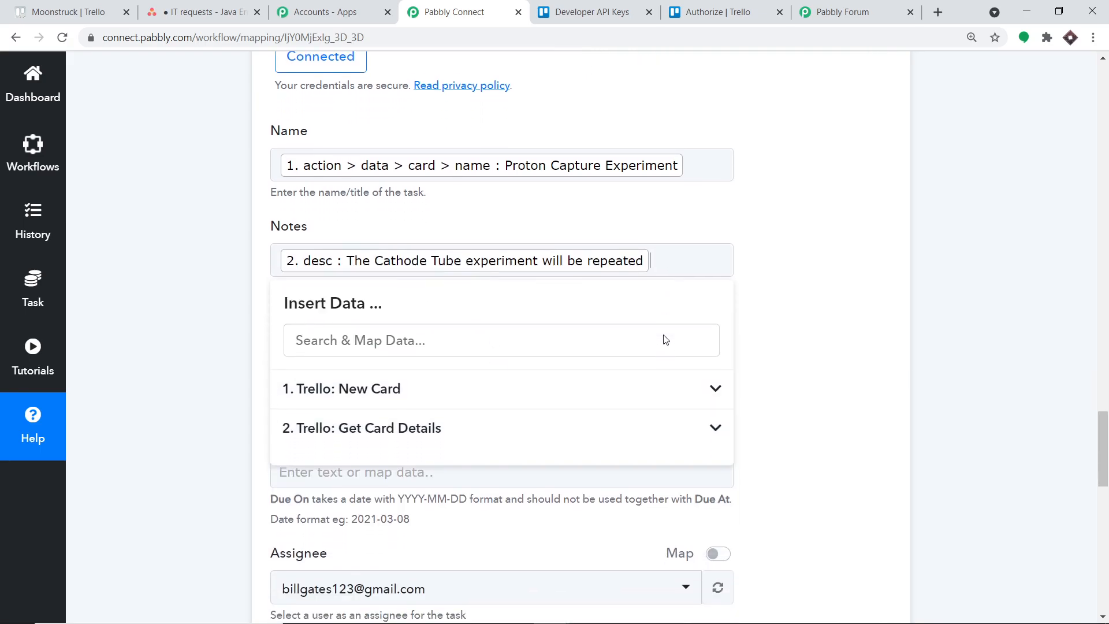
pyautogui.click(875, 301)
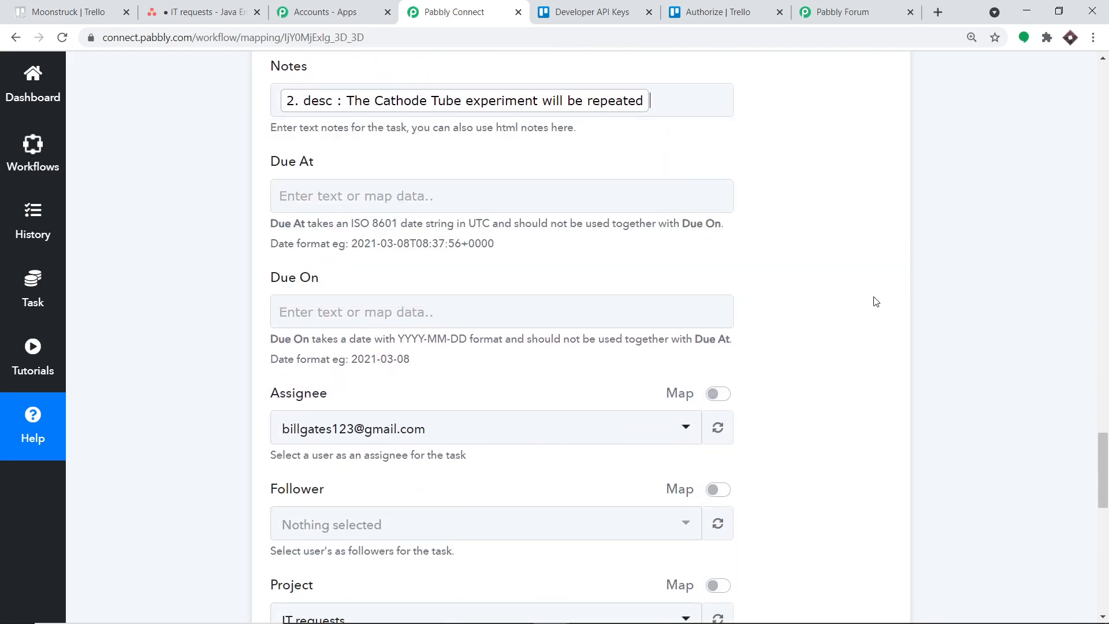
# Map the task's Due At field to the due value from Trello: Get Card Details.
pyautogui.click(418, 191)
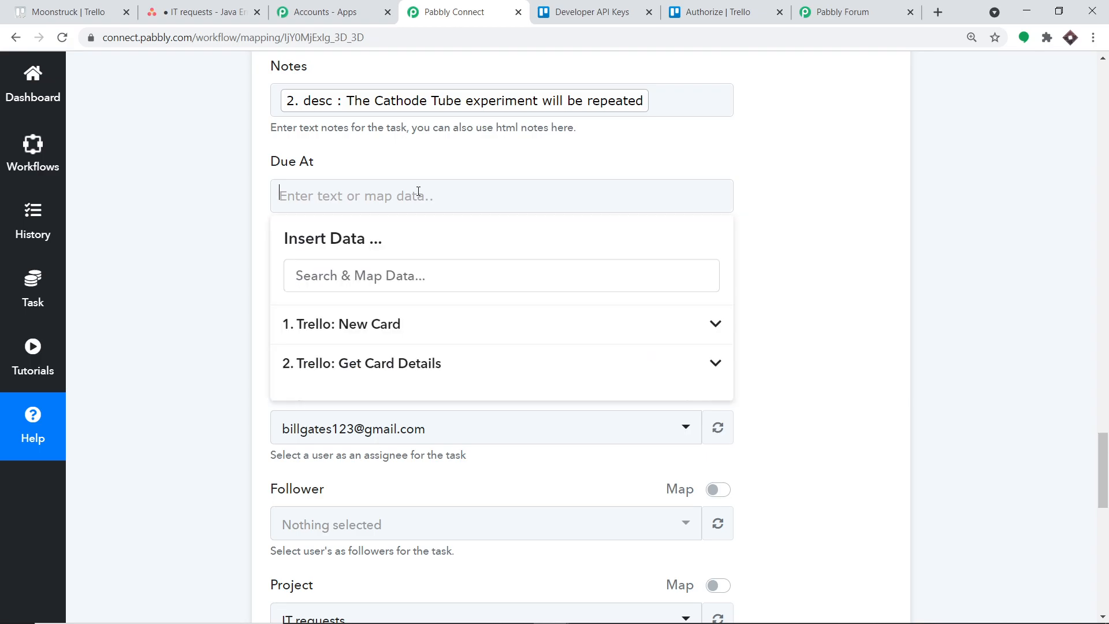
pyautogui.click(423, 366)
pyautogui.scroll(-2, 548, 427)
pyautogui.scroll(1, 552, 442)
pyautogui.scroll(-4, 548, 434)
pyautogui.scroll(-1, 540, 436)
pyautogui.scroll(5, 538, 434)
pyautogui.scroll(1, 520, 421)
pyautogui.scroll(-5, 520, 421)
pyautogui.scroll(-2, 520, 422)
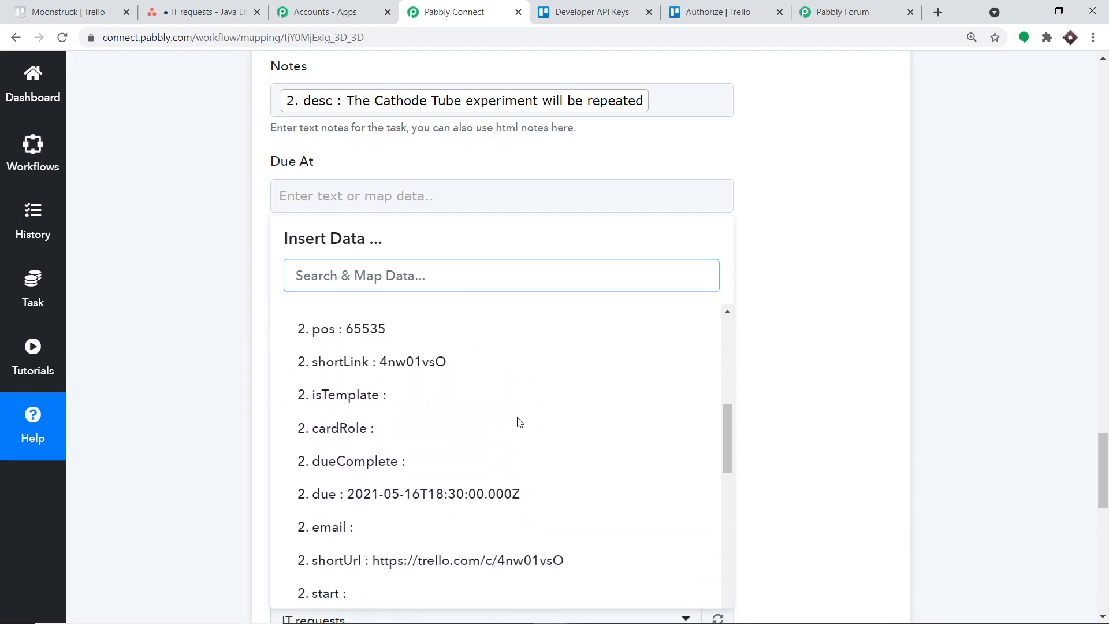
pyautogui.click(534, 496)
pyautogui.click(807, 256)
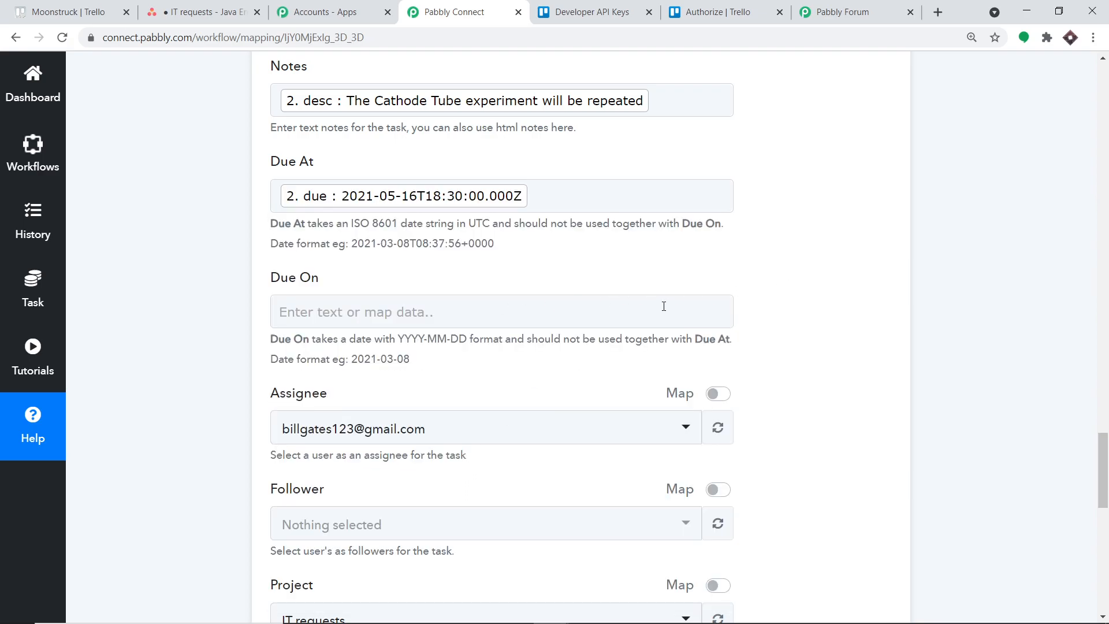
# Select the Elon Musk account as the task's assignee.
pyautogui.scroll(-2, 664, 308)
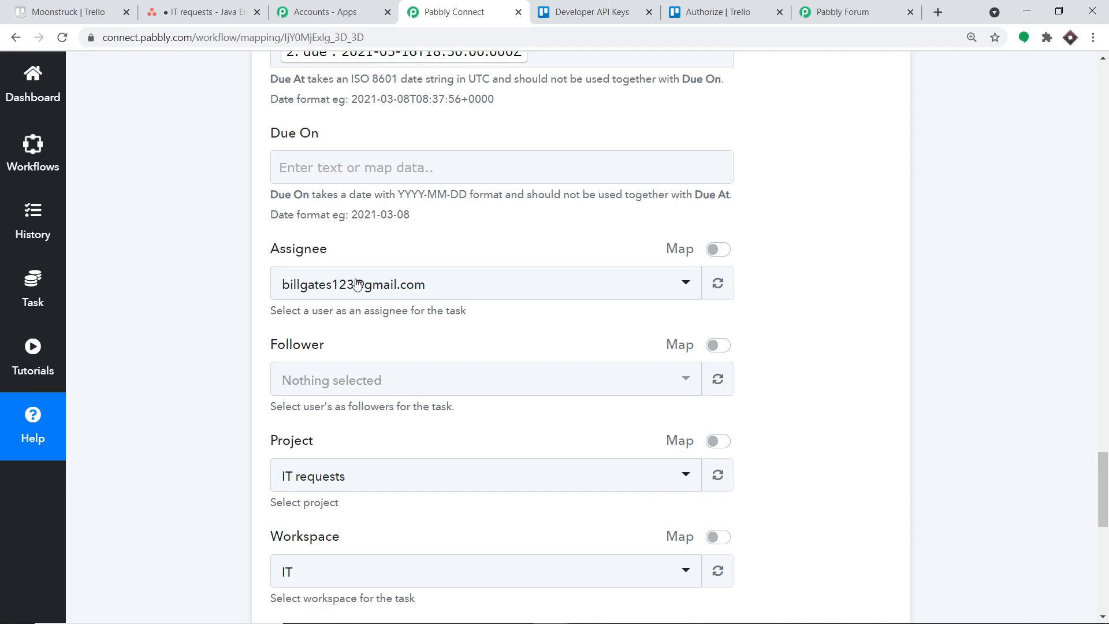
pyautogui.click(427, 287)
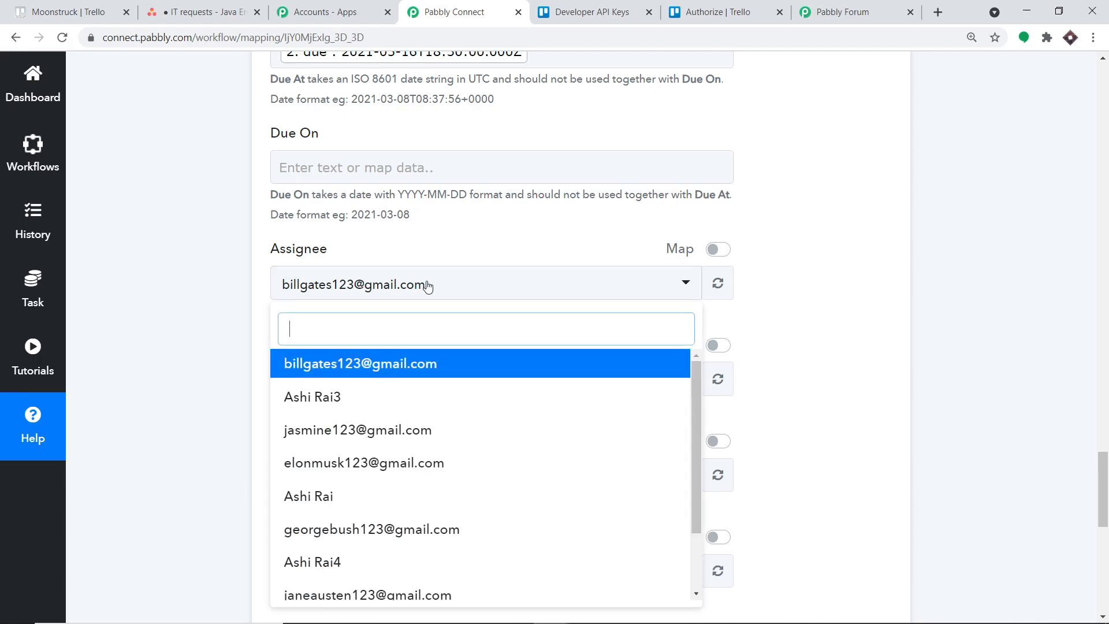
pyautogui.click(367, 471)
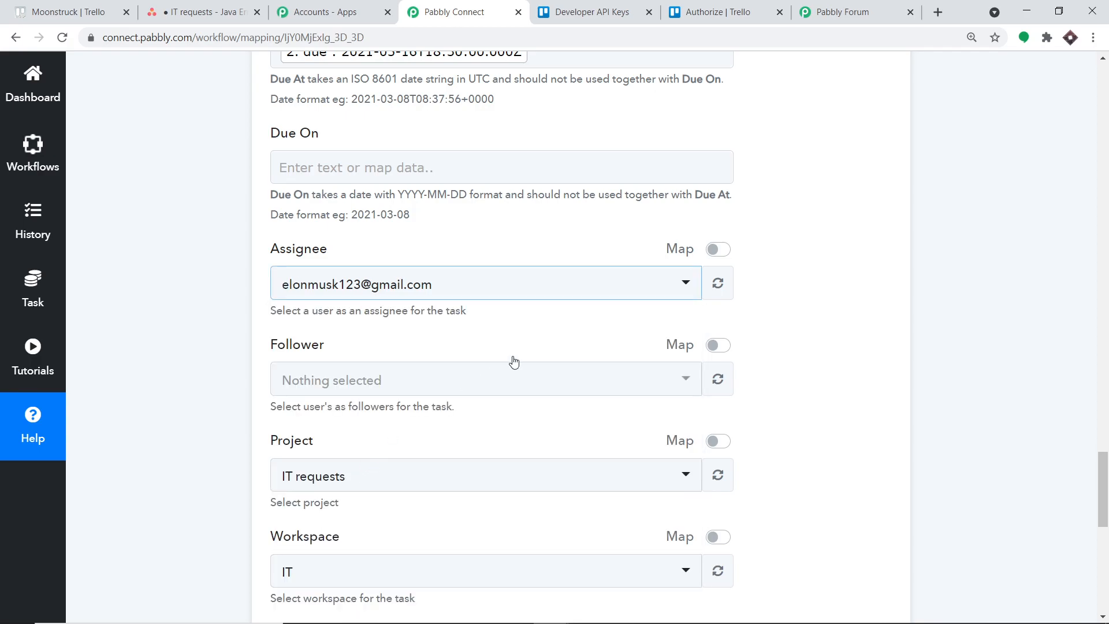
# Set the task's Project to IT requests, checking it against the recent projects on the Asana home page.
pyautogui.scroll(-1, 646, 290)
pyautogui.scroll(-1, 499, 305)
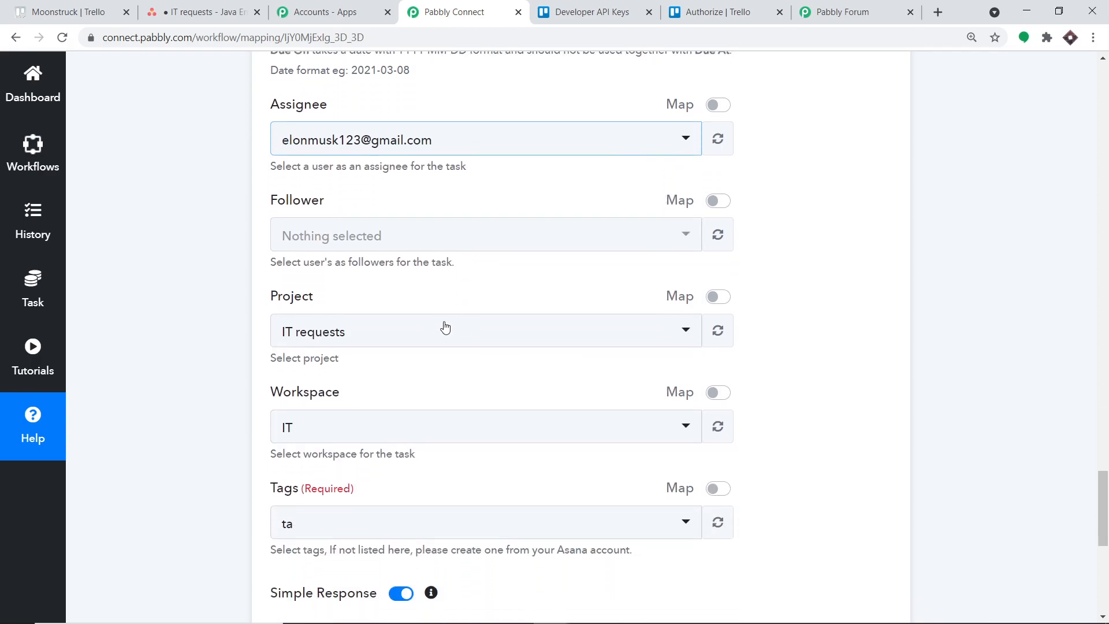
pyautogui.click(385, 337)
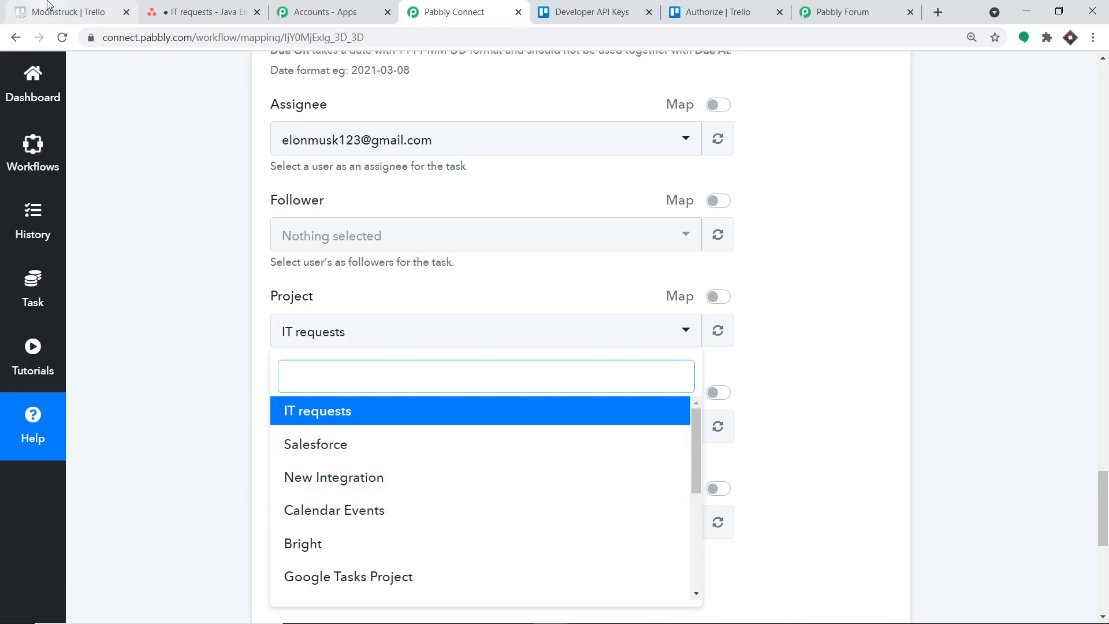
pyautogui.click(231, 11)
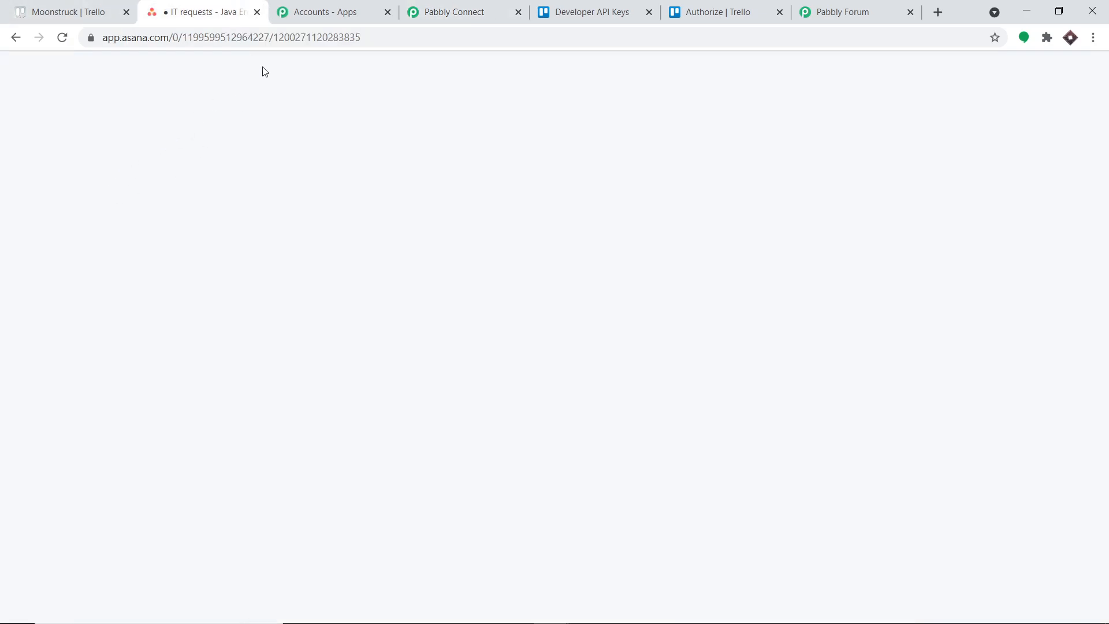
pyautogui.click(51, 115)
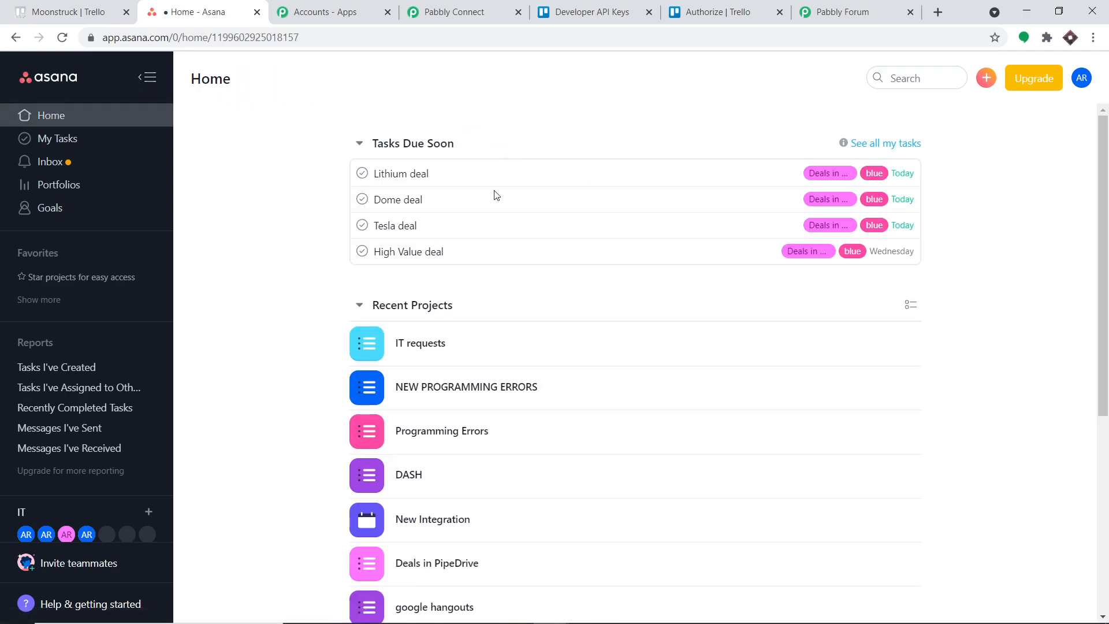
pyautogui.scroll(-2, 494, 388)
pyautogui.scroll(-5, 495, 388)
pyautogui.scroll(5, 473, 426)
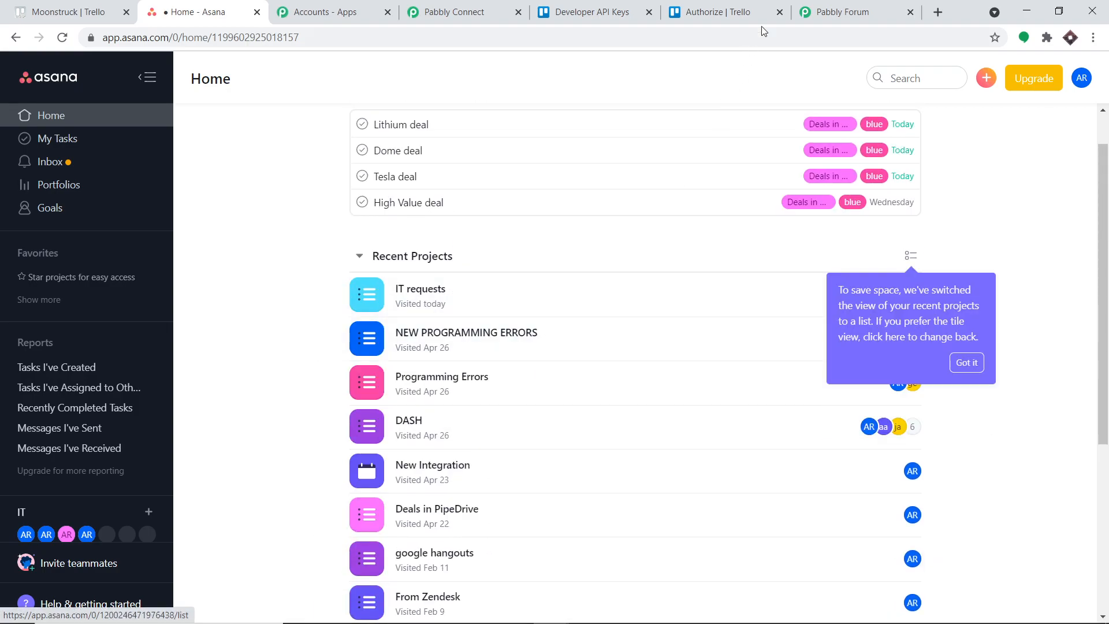
pyautogui.click(454, 12)
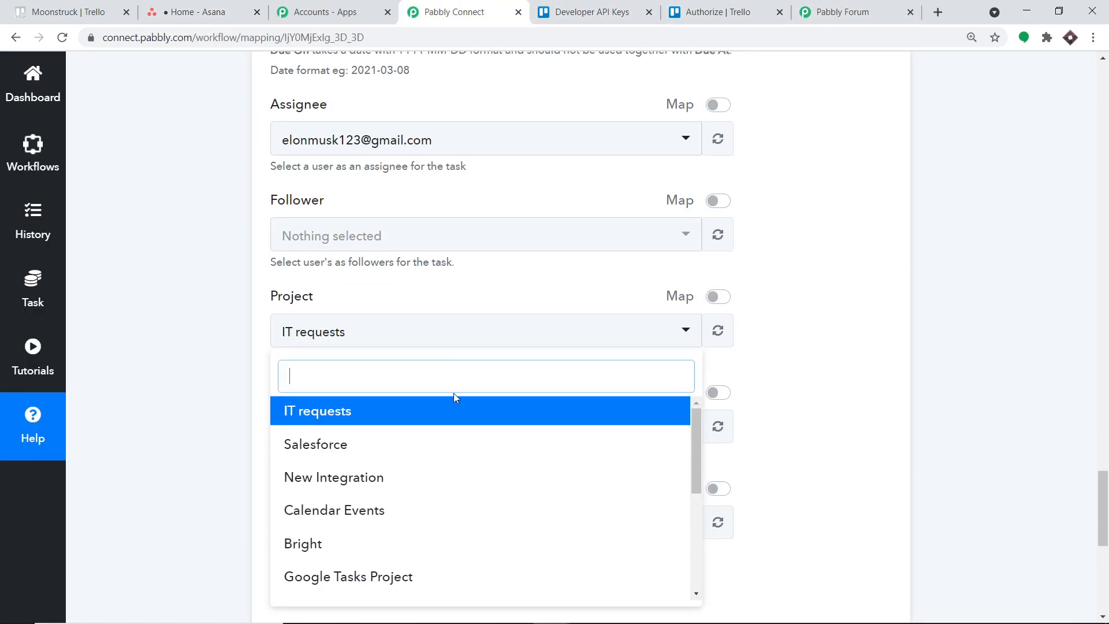
pyautogui.click(326, 416)
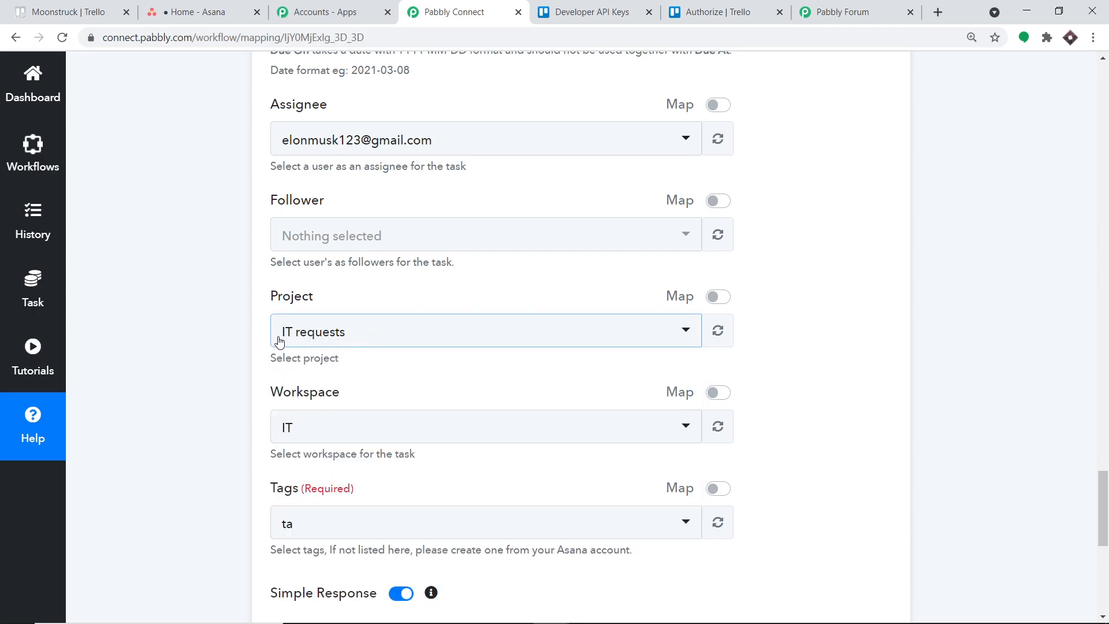
pyautogui.click(194, 11)
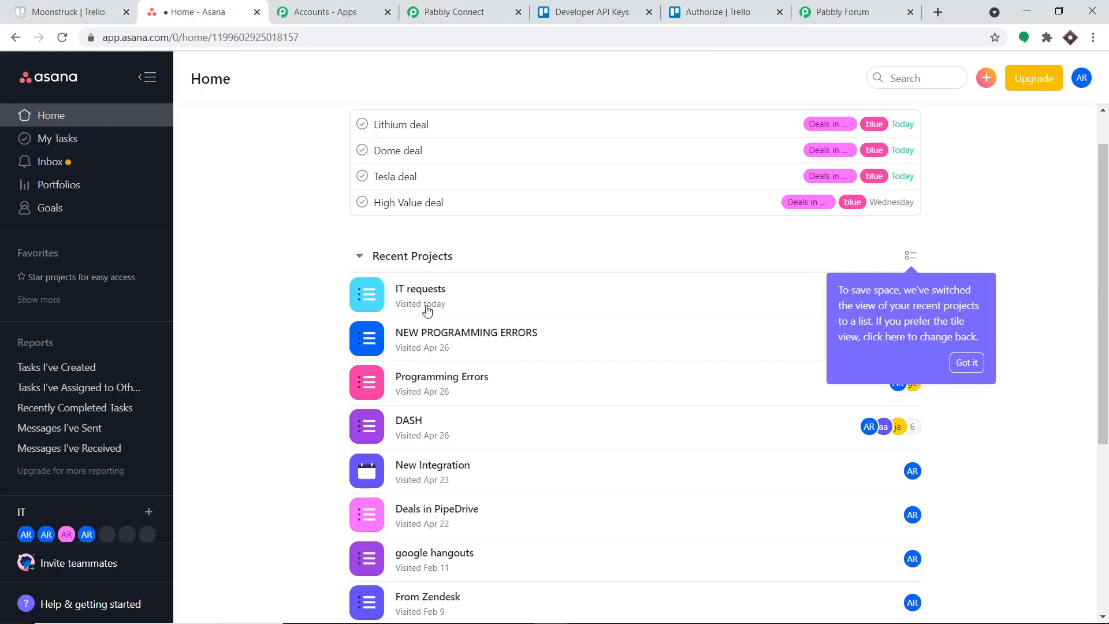
pyautogui.click(454, 11)
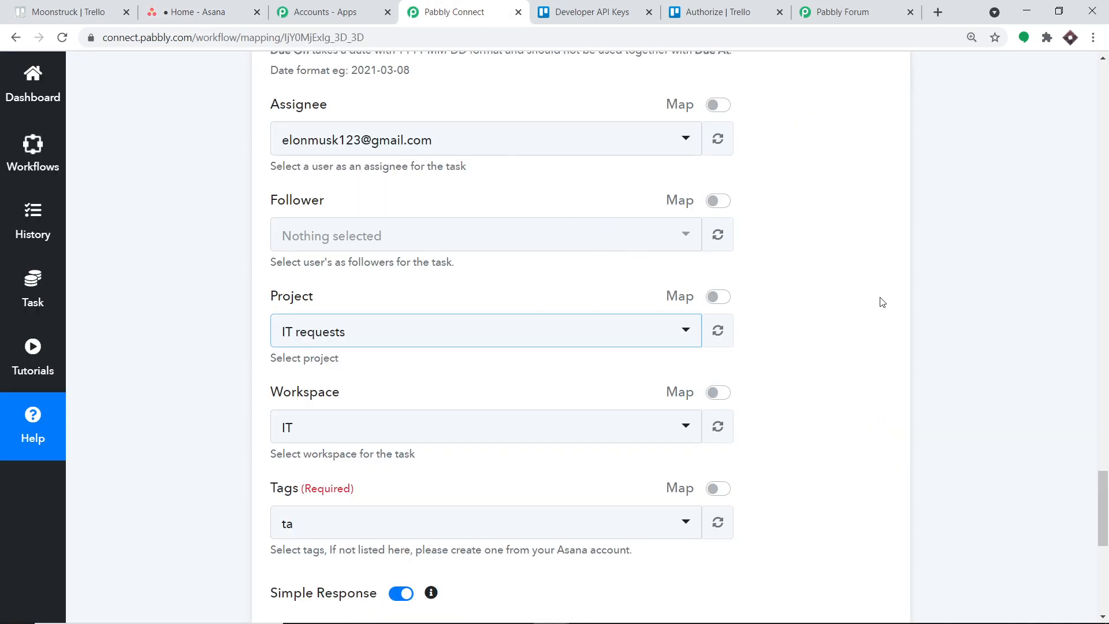
# Check the task's Workspace choice, IT, against the workspace in Asana and the Trello board.
pyautogui.scroll(-3, 668, 292)
pyautogui.click(329, 297)
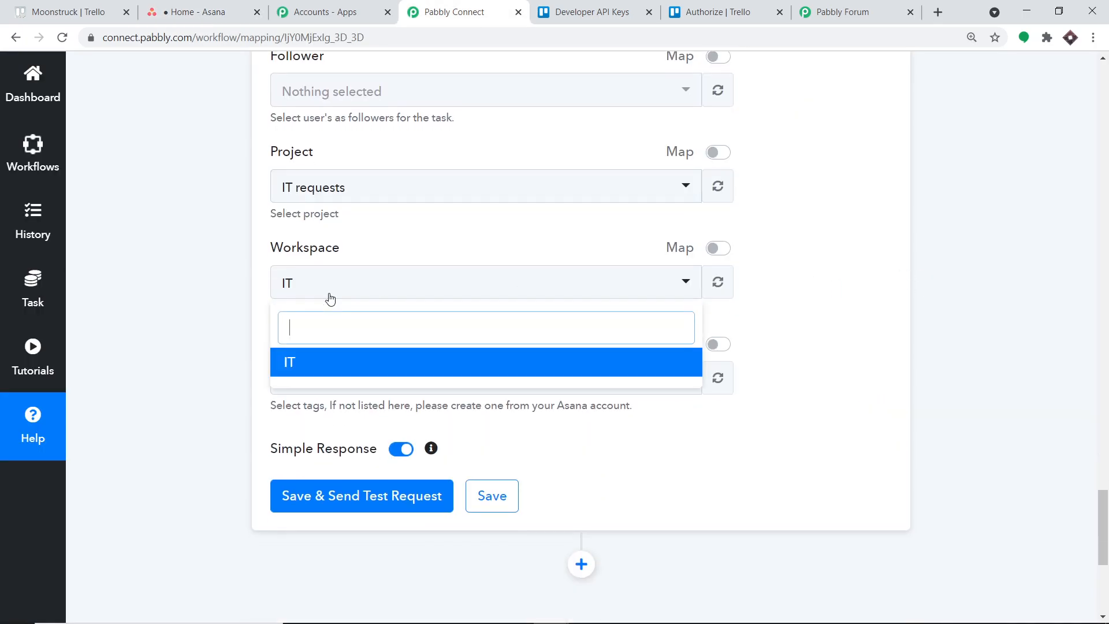
pyautogui.click(109, 12)
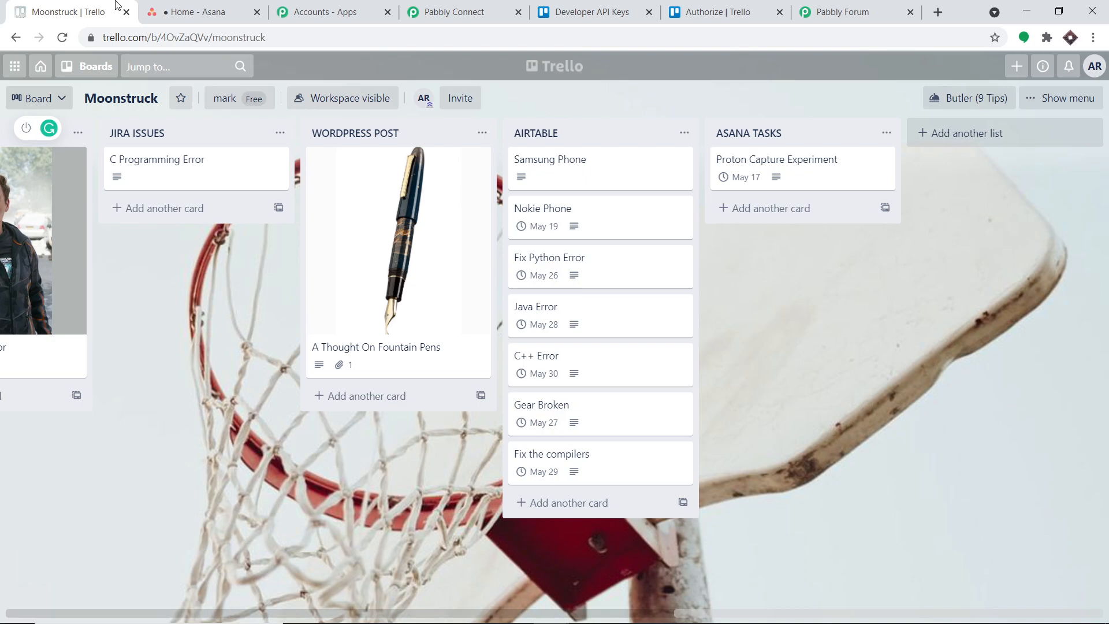
pyautogui.click(208, 11)
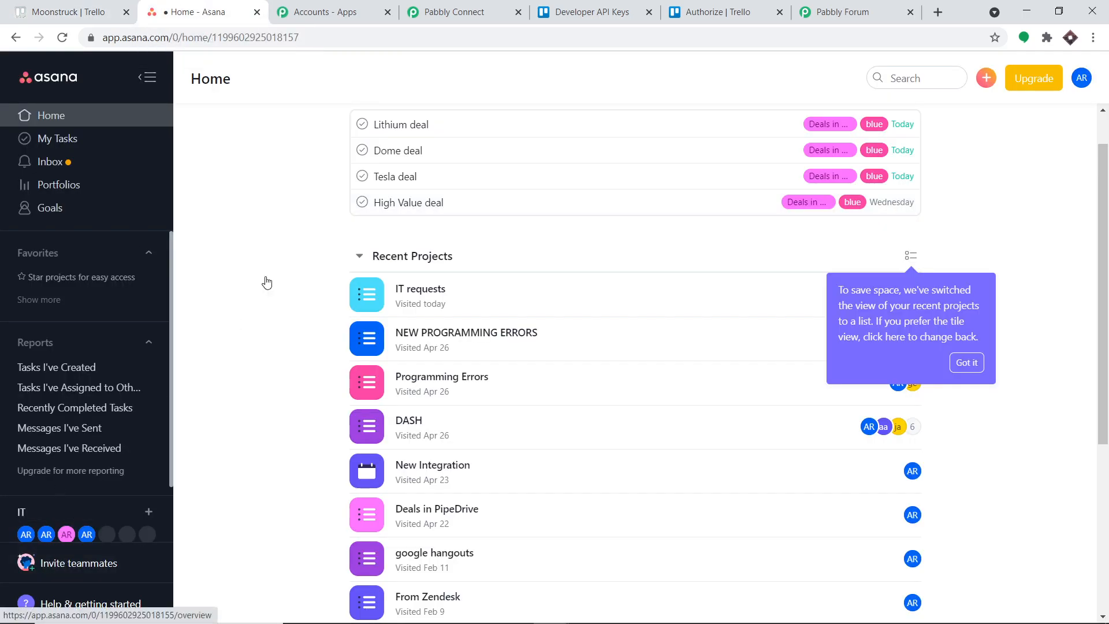
pyautogui.click(478, 6)
pyautogui.click(789, 335)
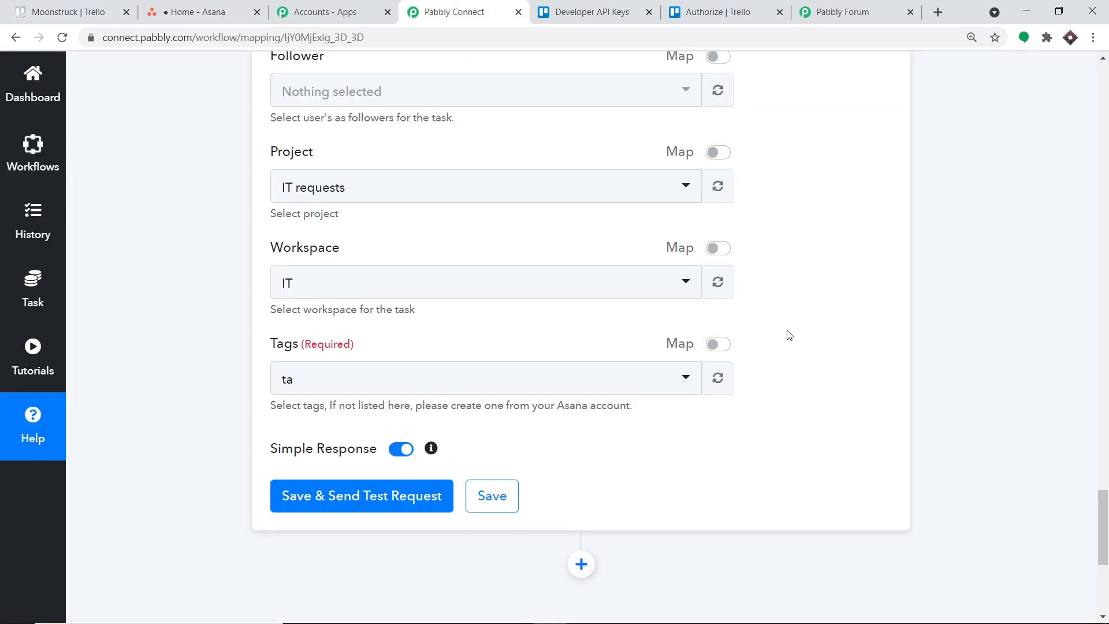
# Set the task's required Tags field to blue.
pyautogui.click(365, 387)
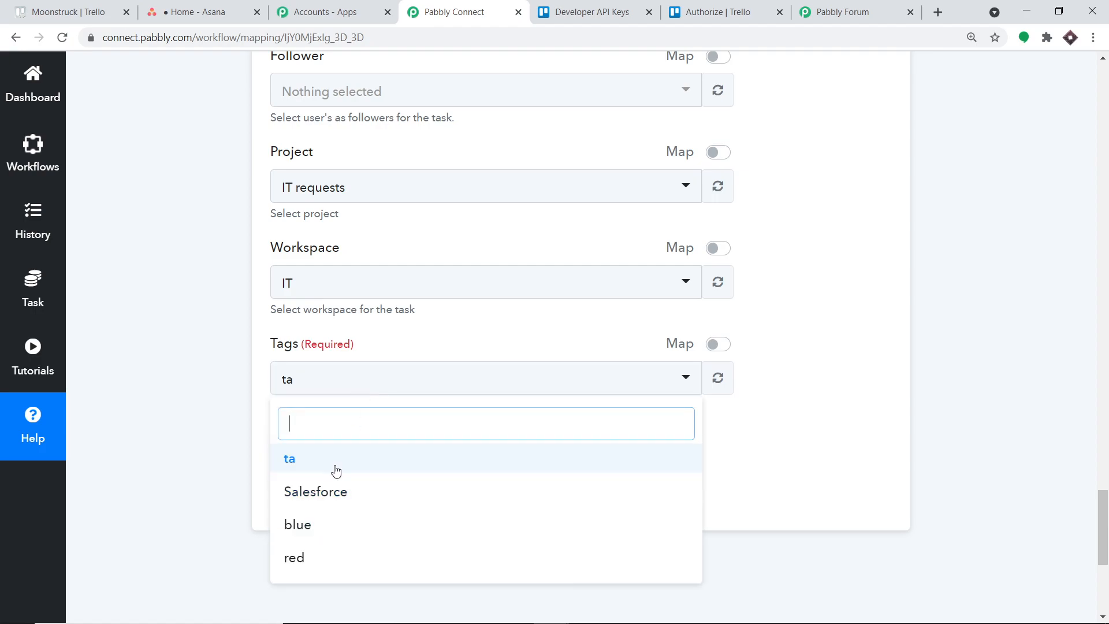
pyautogui.click(325, 527)
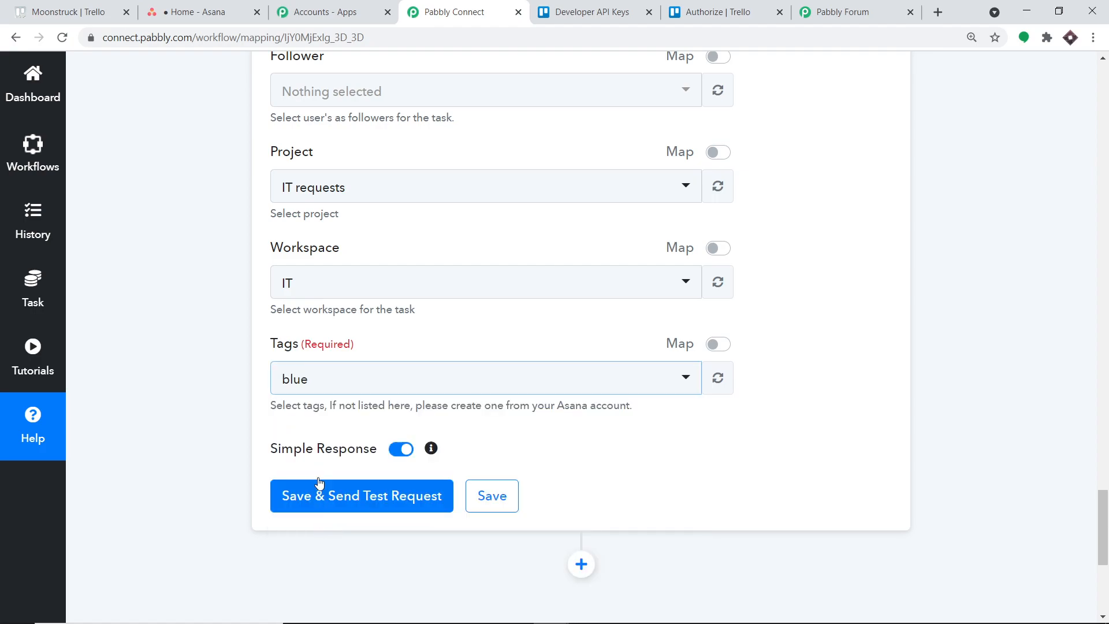
pyautogui.click(307, 381)
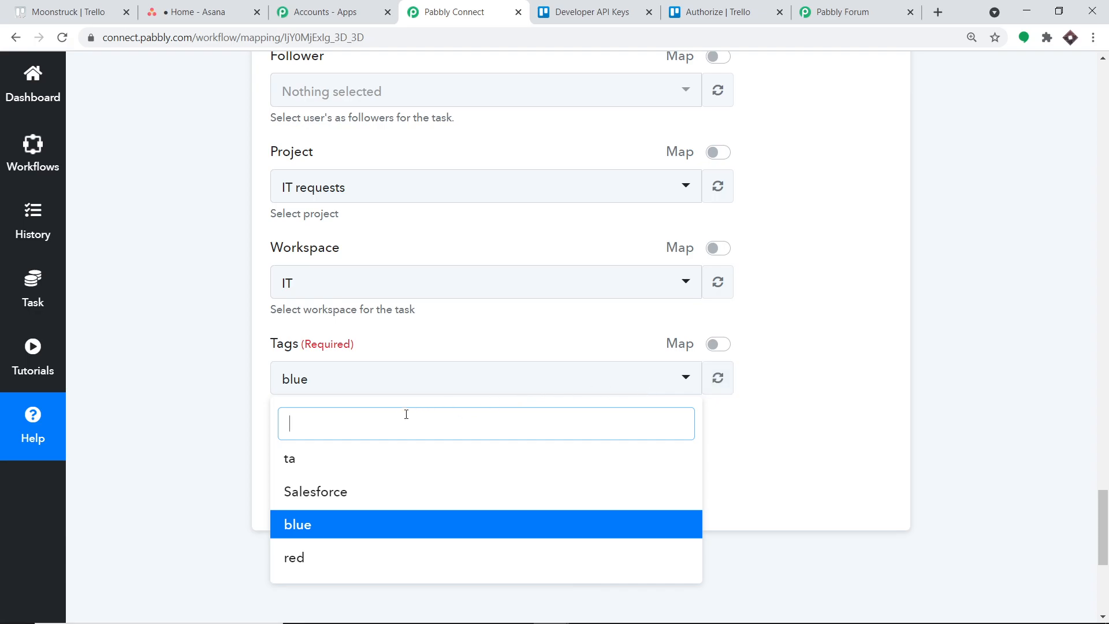
pyautogui.click(895, 355)
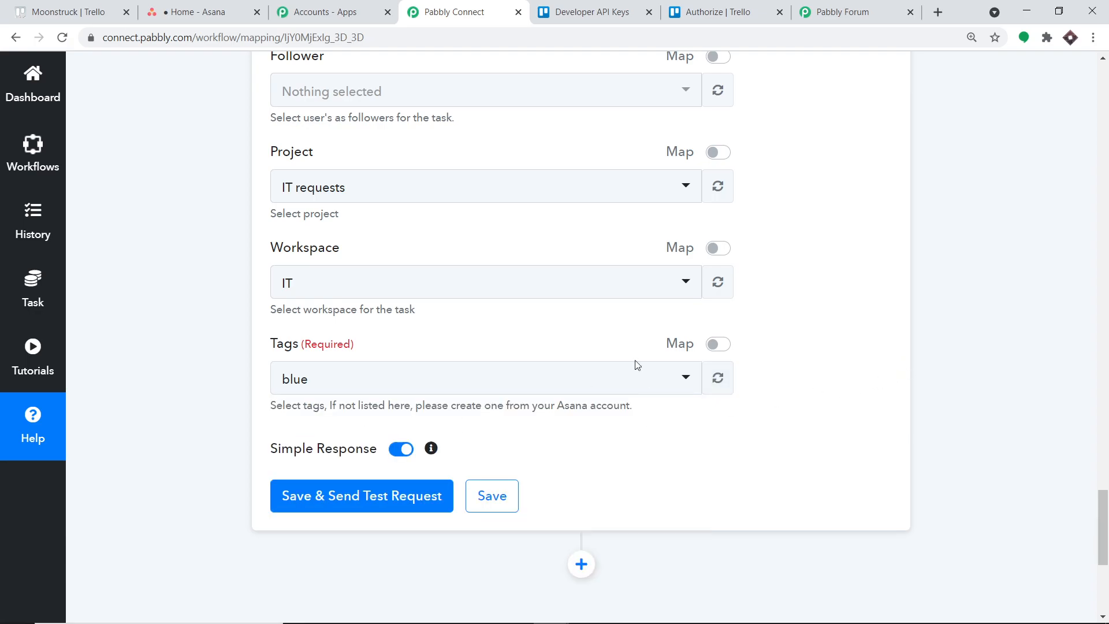
# Review the mapped task fields, then save the Asana action and send a test request.
pyautogui.scroll(12, 445, 398)
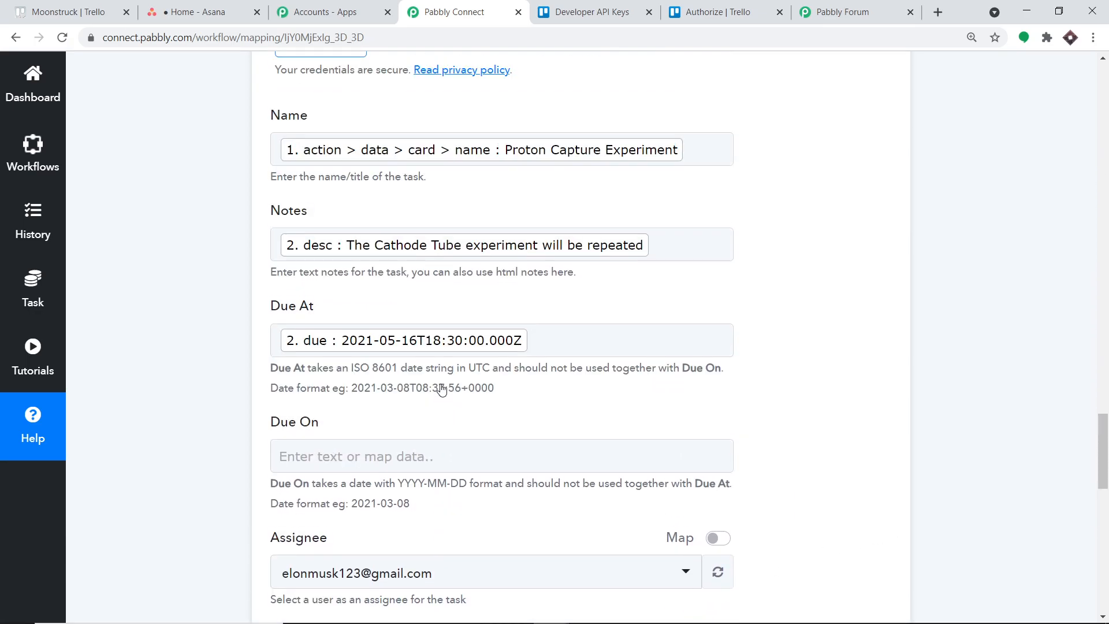
pyautogui.scroll(-10, 482, 346)
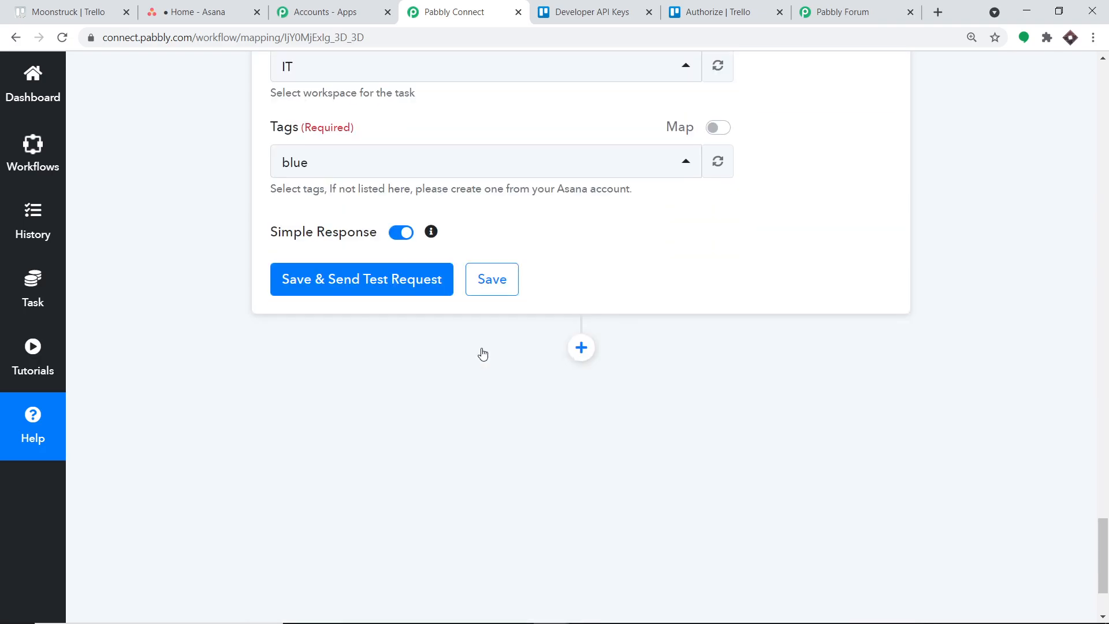
pyautogui.click(384, 284)
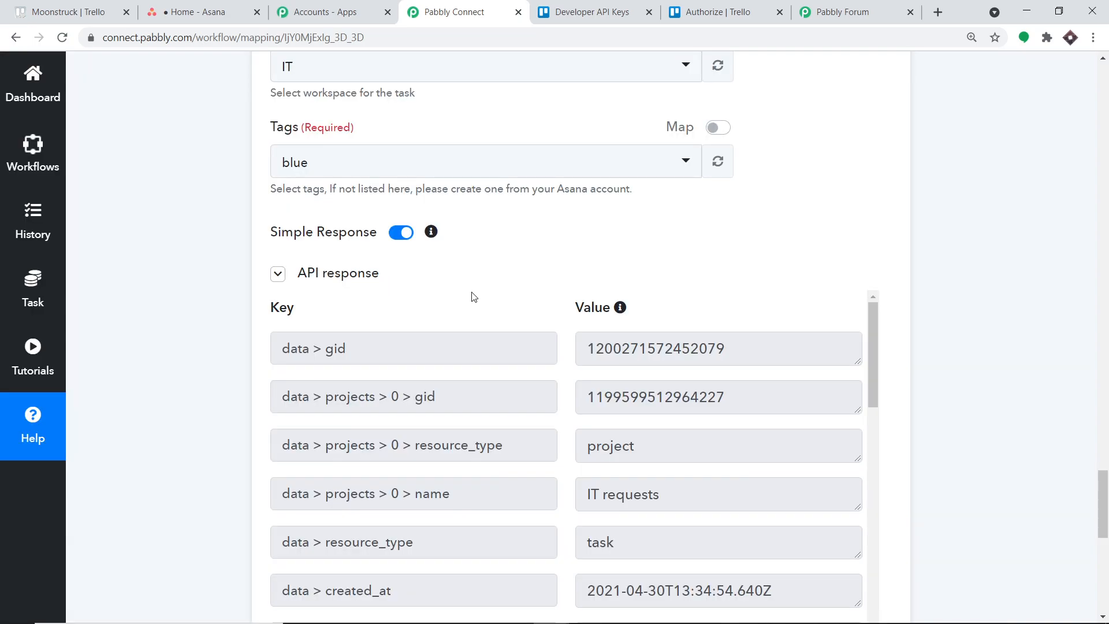
# Switch to Asana, open the IT requests project and examine the Proton Capture Experiment task's details.
pyautogui.click(196, 12)
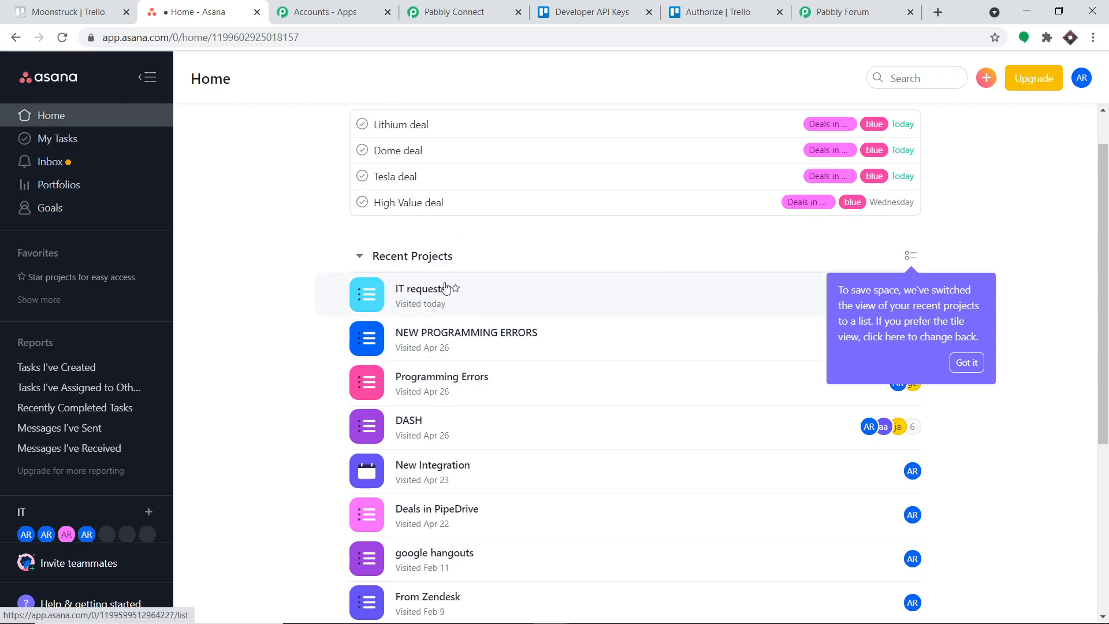
pyautogui.click(421, 288)
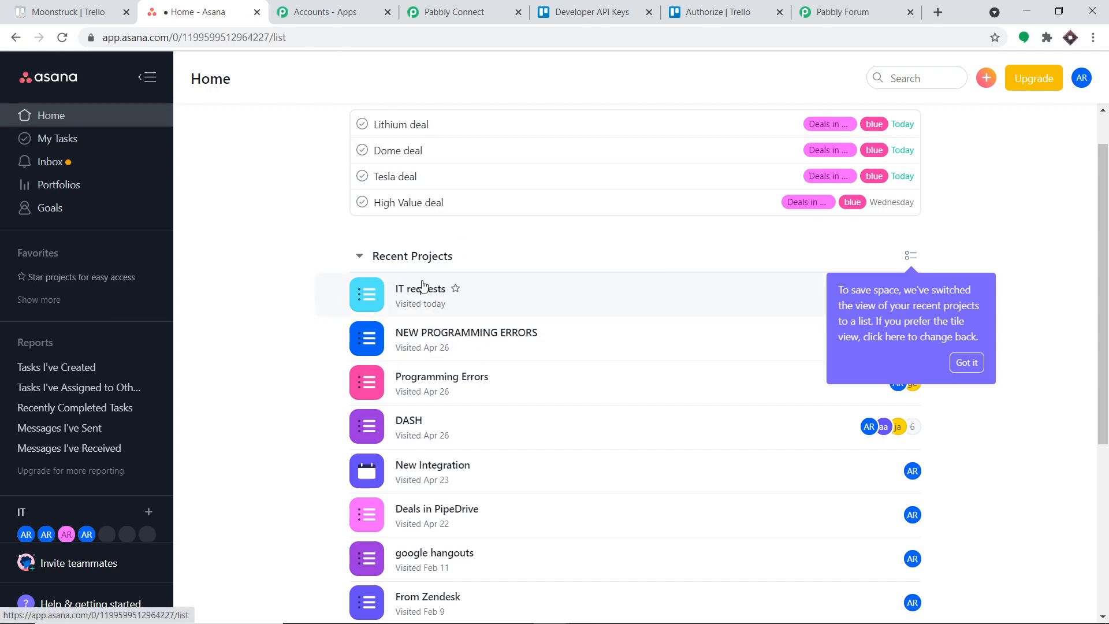
pyautogui.click(425, 289)
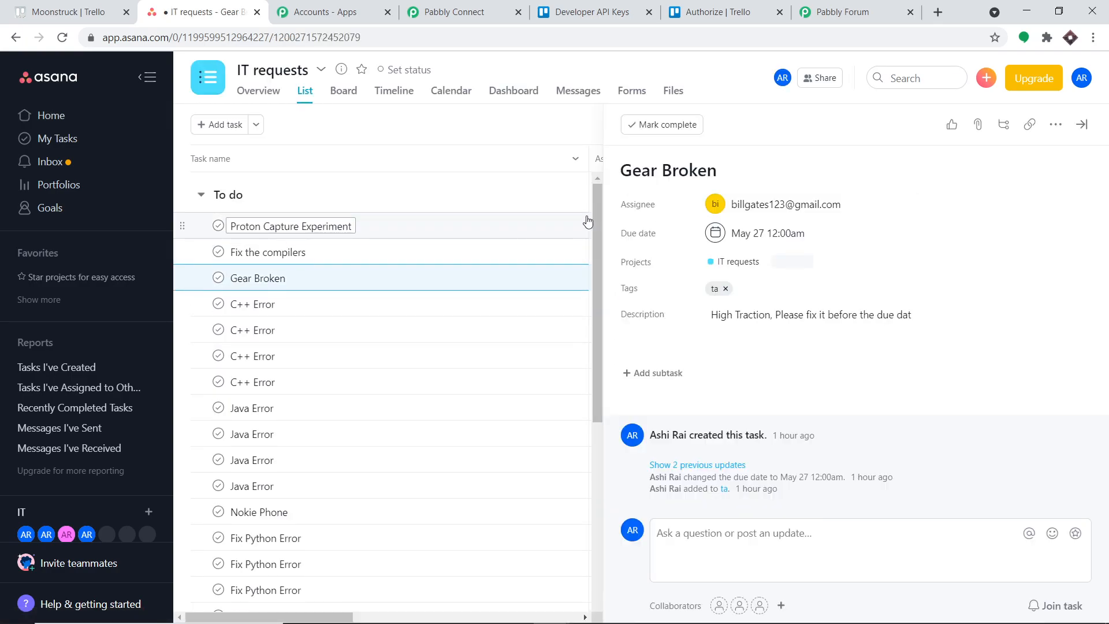
pyautogui.click(574, 224)
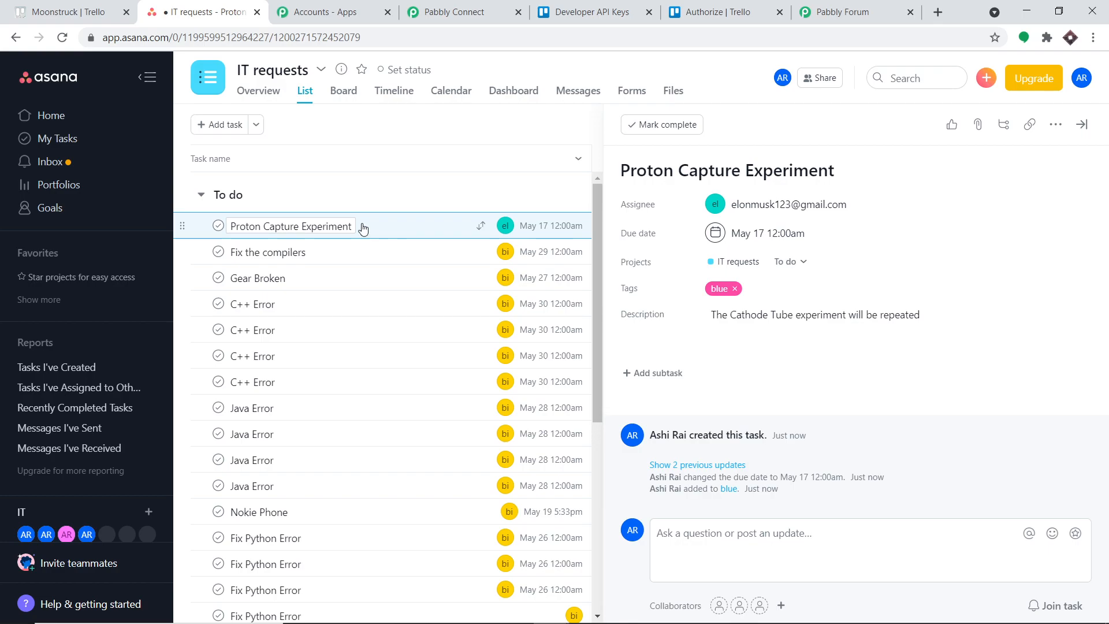
# Switch to Trello and add a card titled "Electrons needs to be discovered" to the ASANA TASKS list.
pyautogui.click(87, 7)
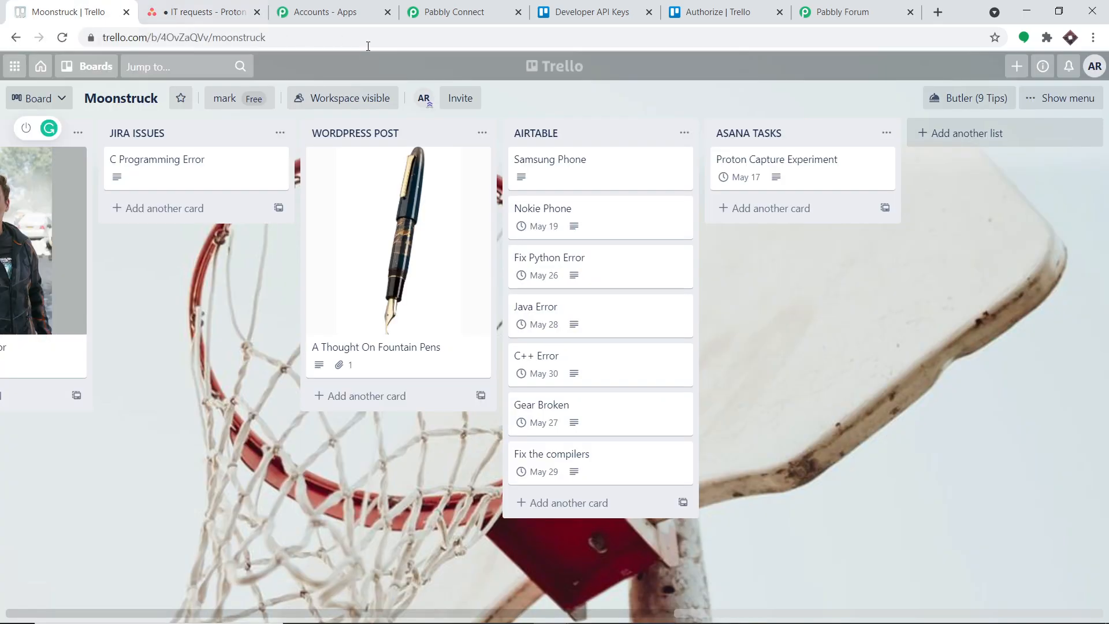
pyautogui.click(775, 208)
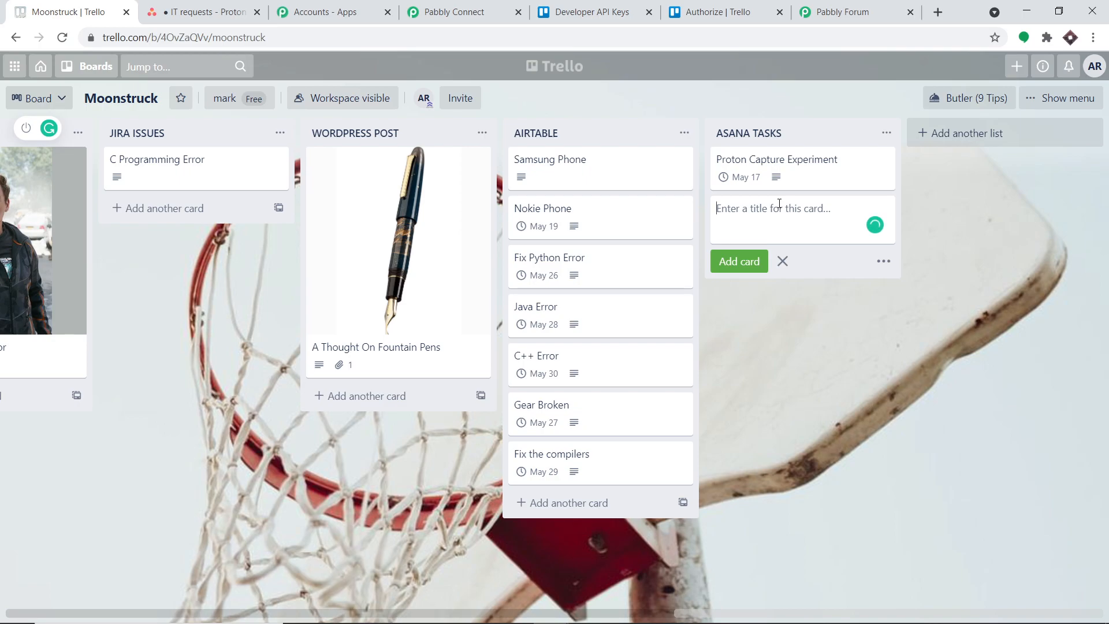
pyautogui.write('Electrons ne')
pyautogui.press('BackSpace')
pyautogui.write('eeds to be discovered')
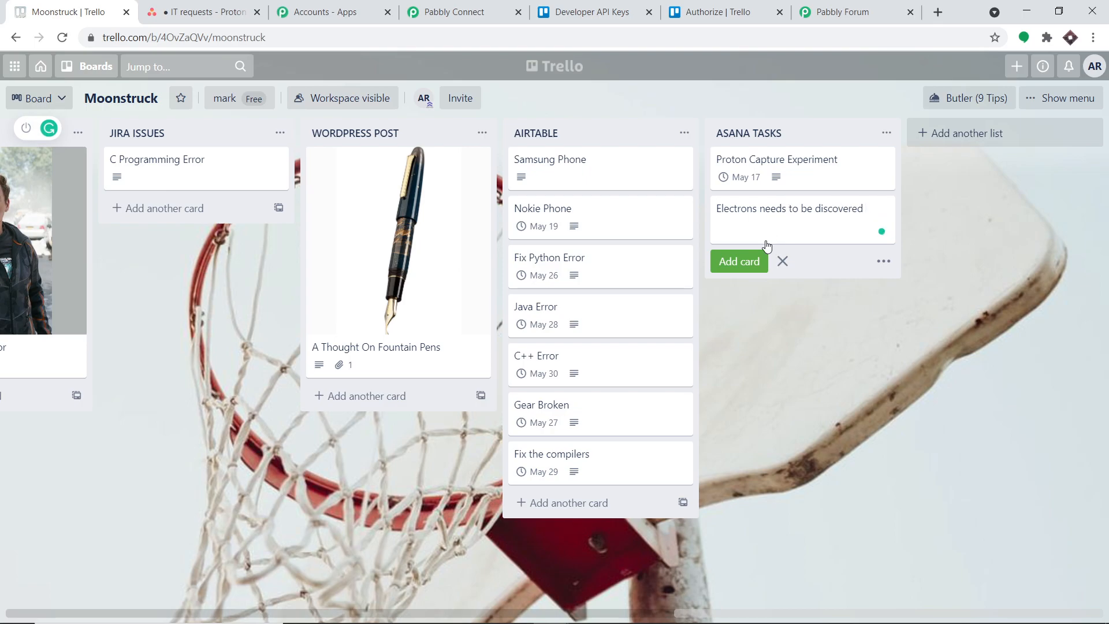
pyautogui.click(740, 261)
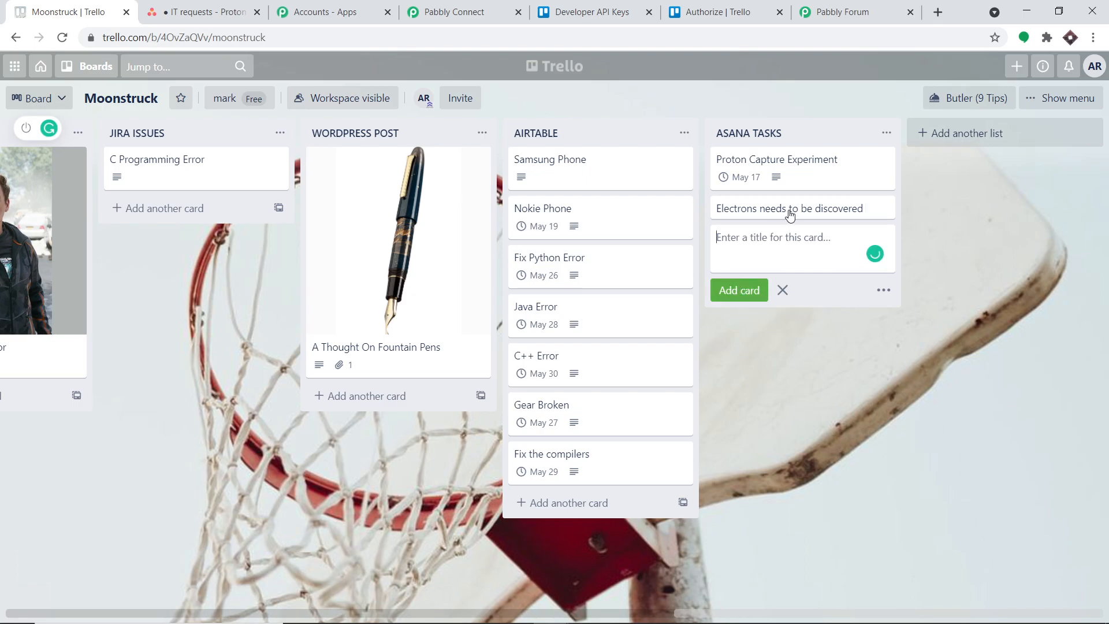
# Open the "Electrons needs to be discovered" card and set its due date to May 25, 2021.
pyautogui.click(789, 214)
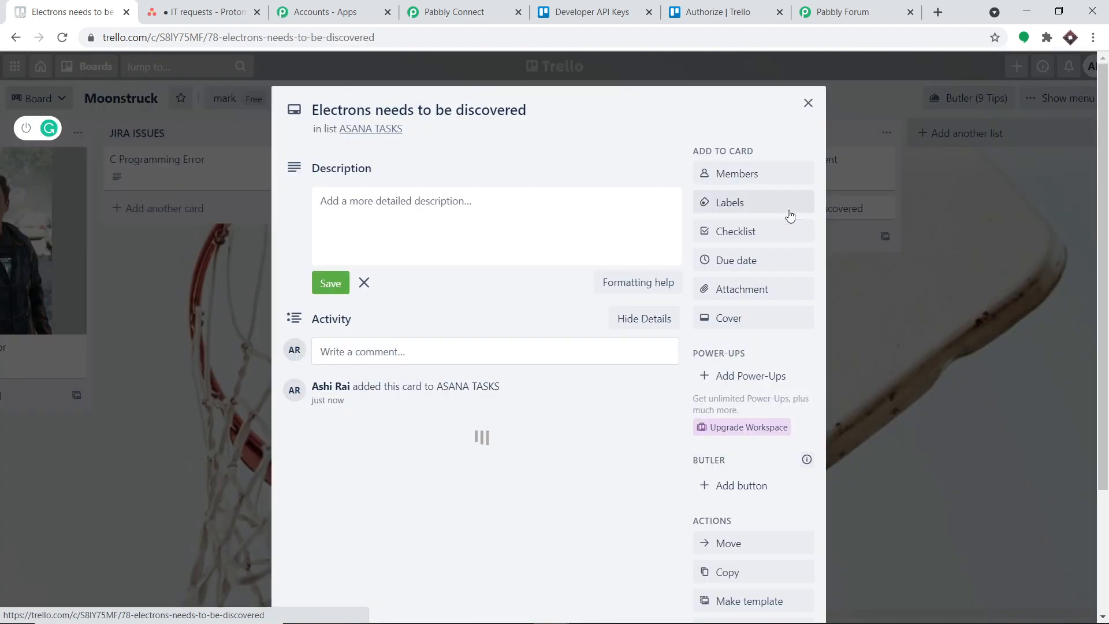
pyautogui.click(443, 209)
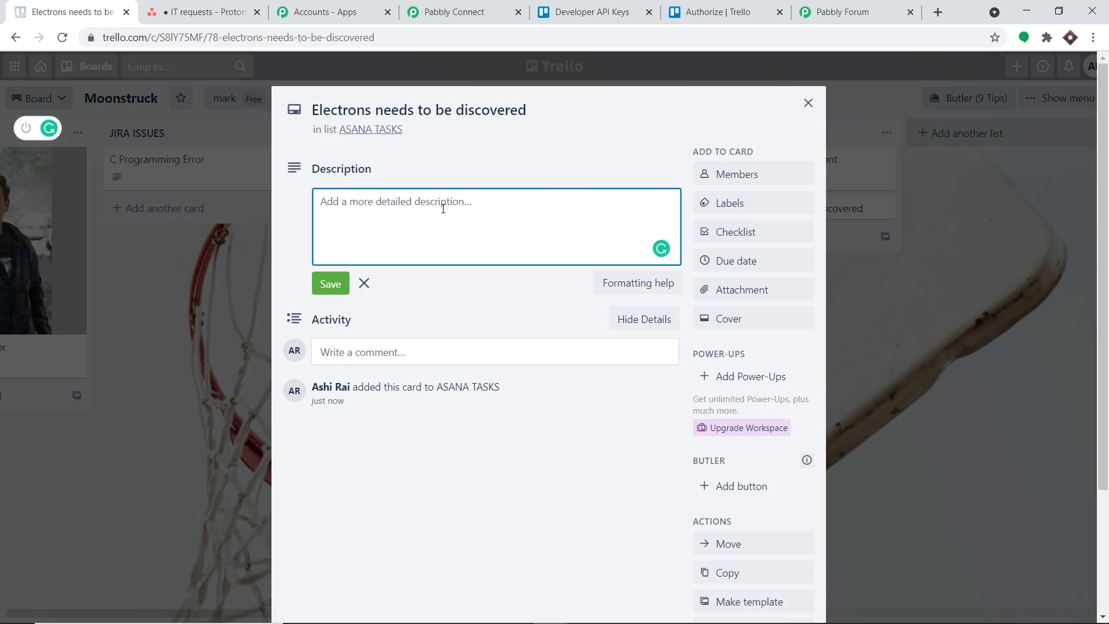
pyautogui.click(754, 262)
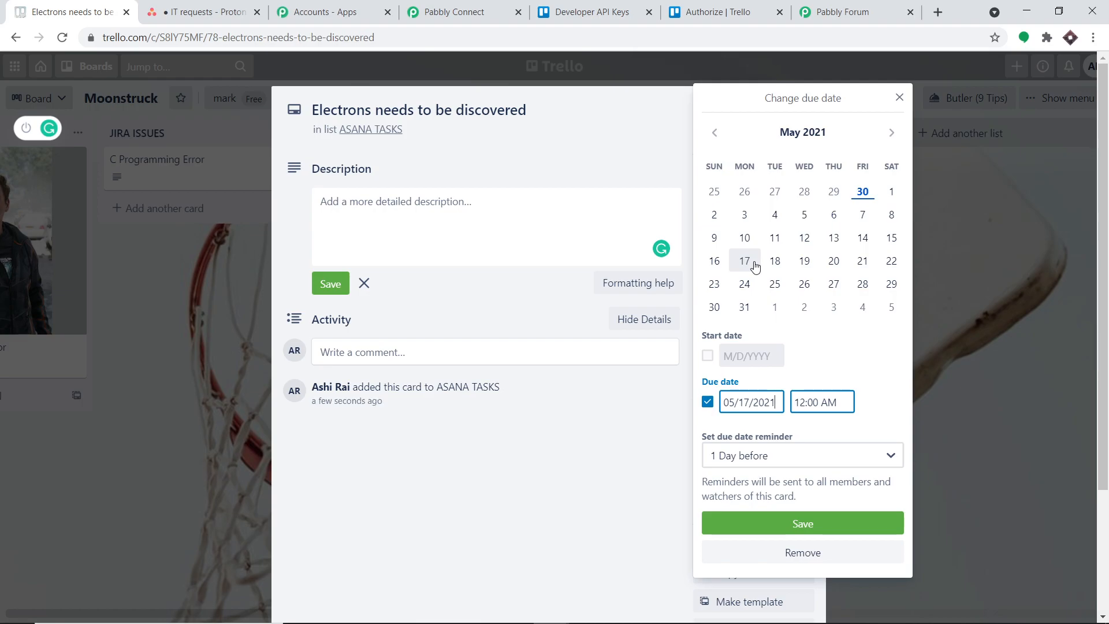
pyautogui.click(775, 288)
pyautogui.click(782, 523)
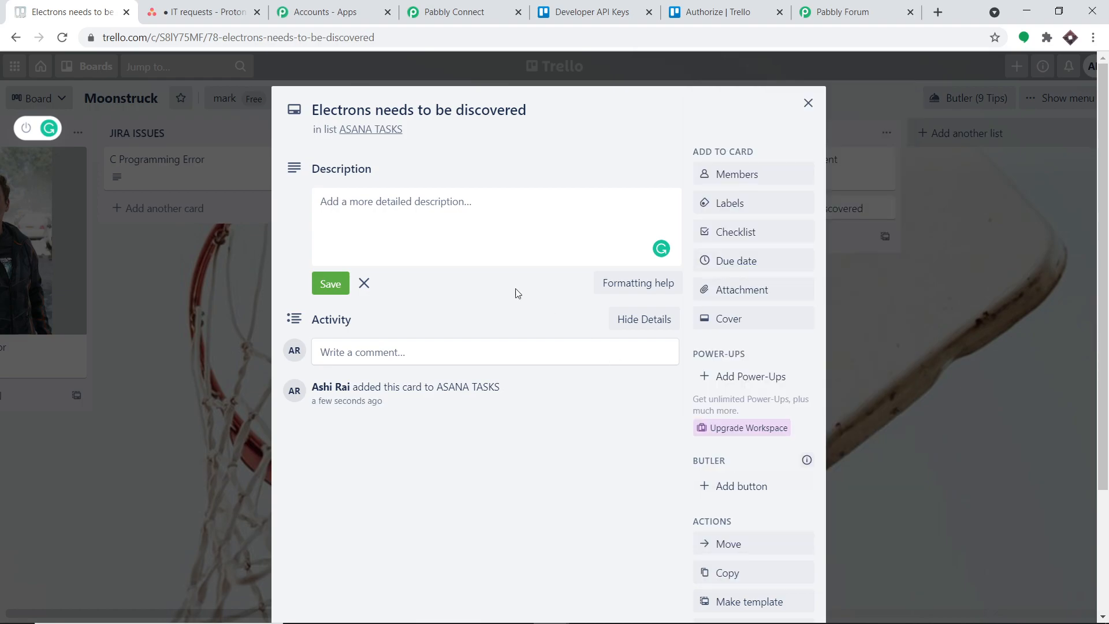
# Enter the card description "Please continue the work of JJ Thompson" and close the card.
pyautogui.click(395, 255)
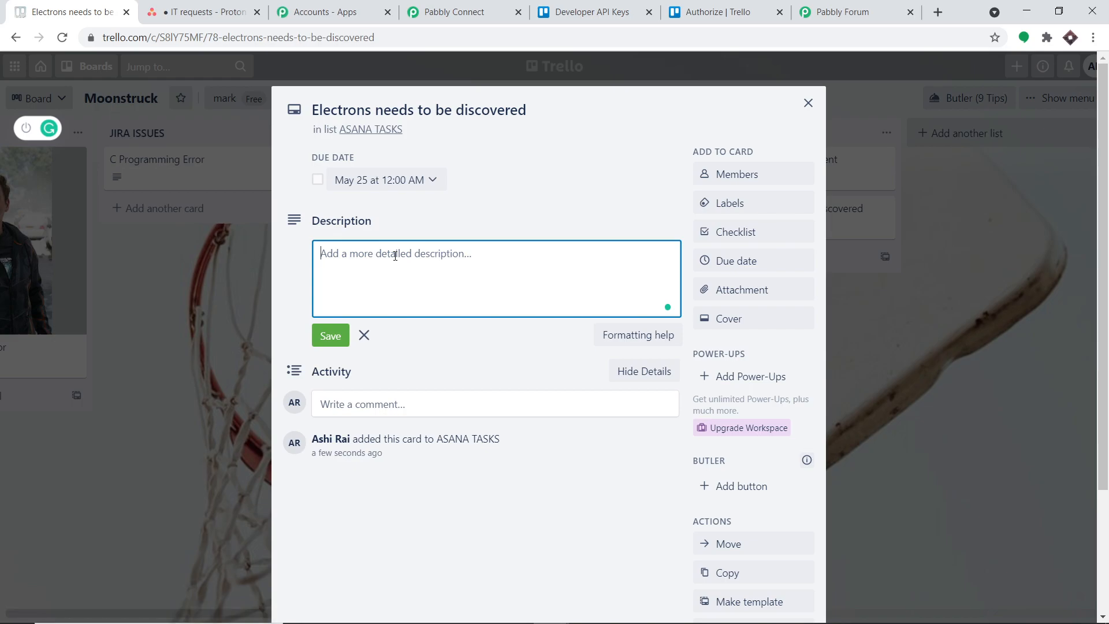
pyautogui.write('Please ')
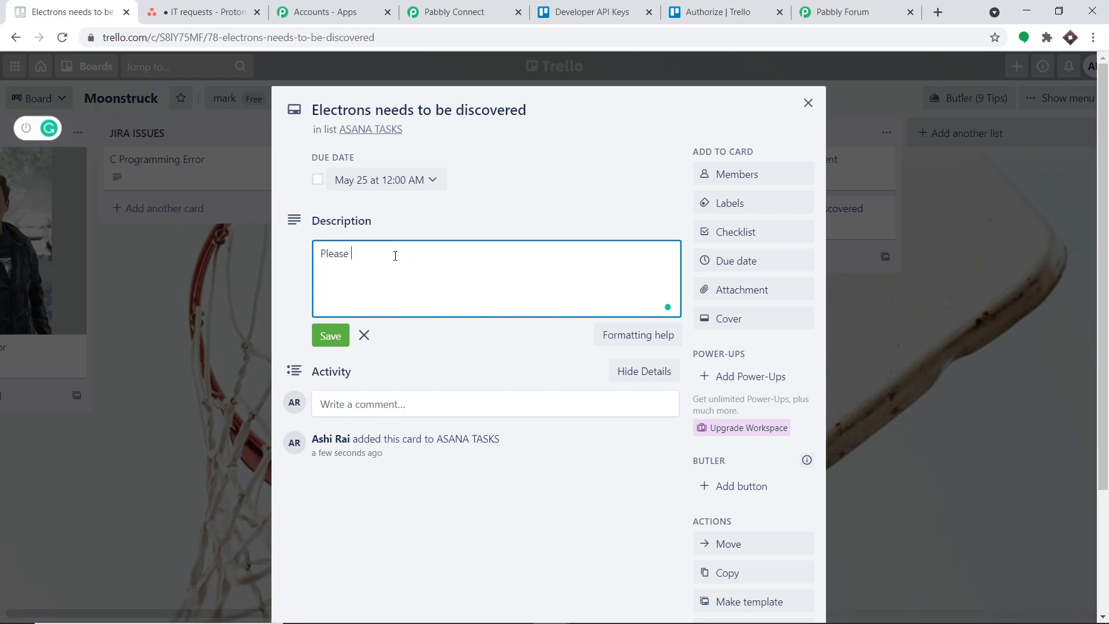
pyautogui.write('continue the wor')
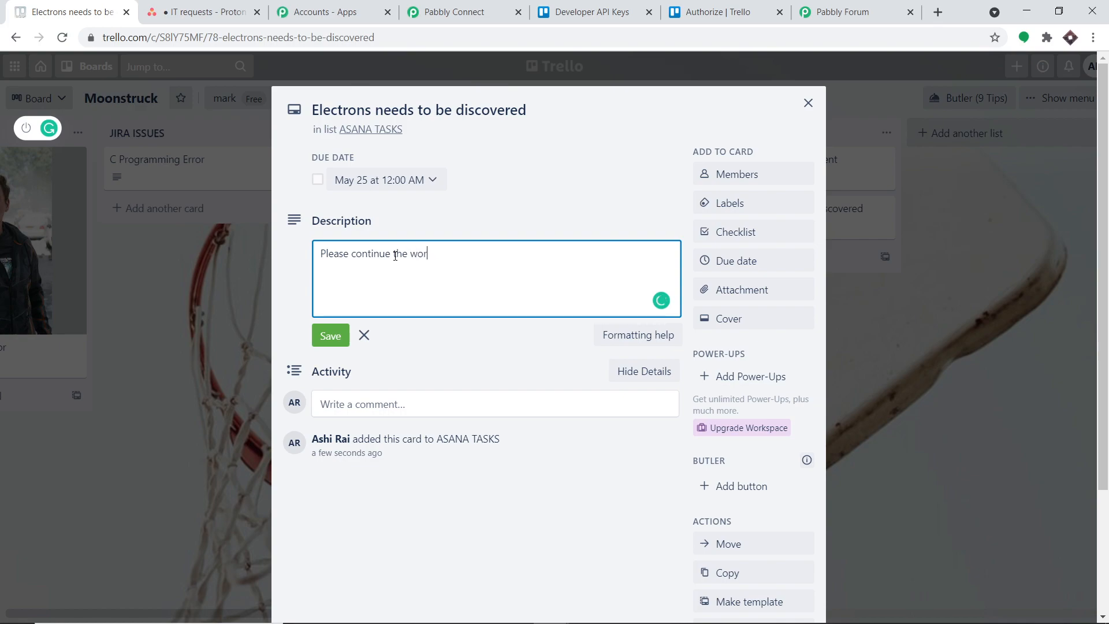
pyautogui.write('k of JJ Thompson')
pyautogui.click(561, 113)
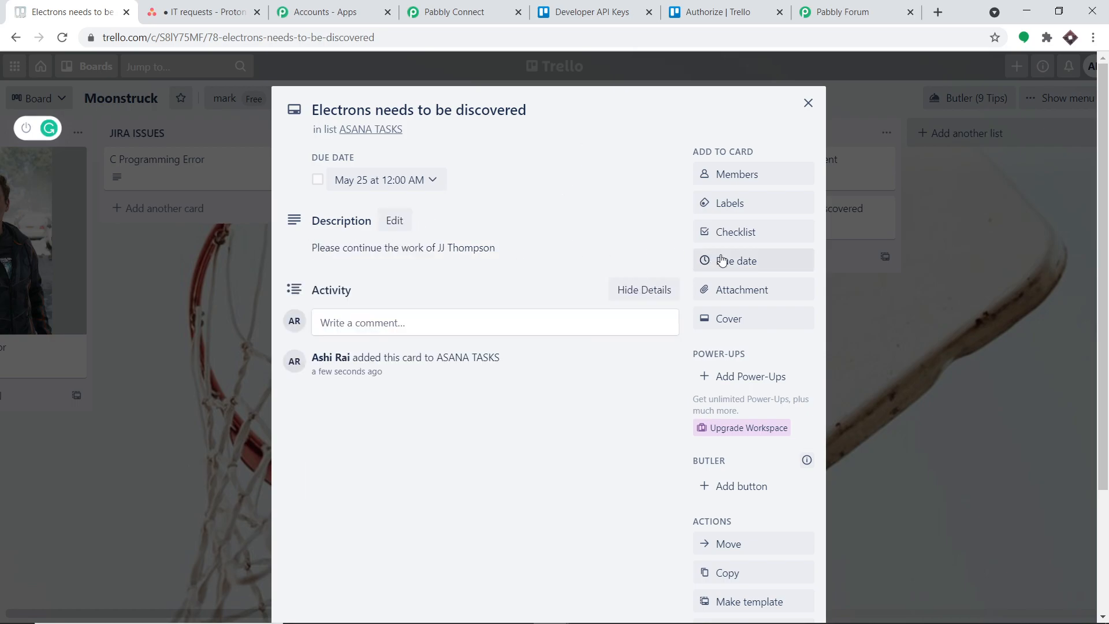
pyautogui.click(807, 103)
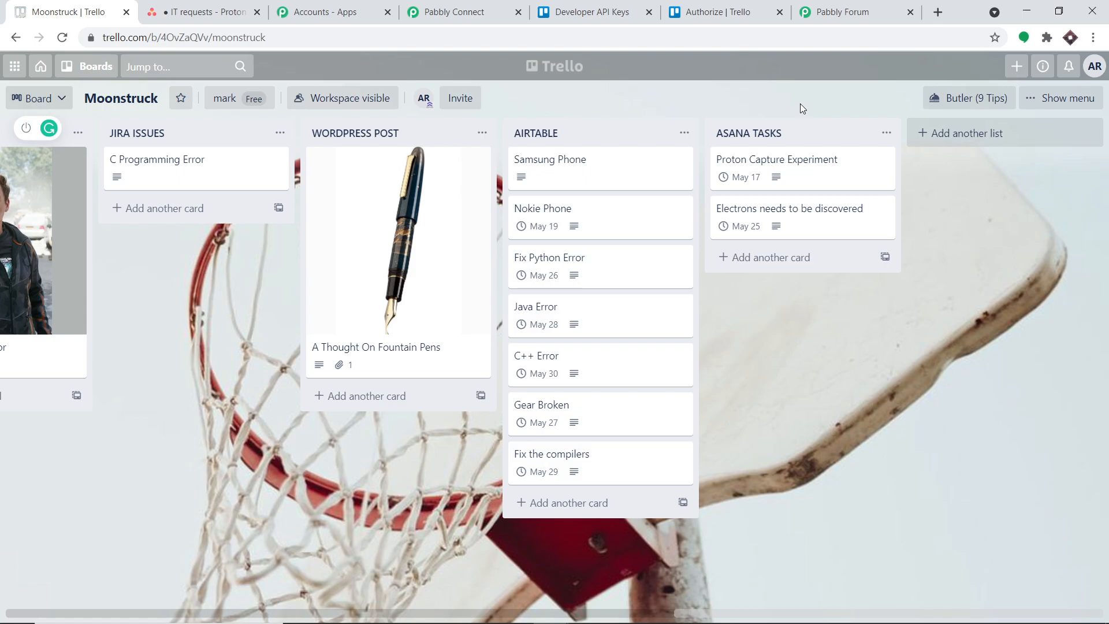
# Reload Asana's IT requests project, compare the due dates and descriptions of the "Electrons needs to be discovered" tasks, and return to Pabbly Connect.
pyautogui.click(191, 11)
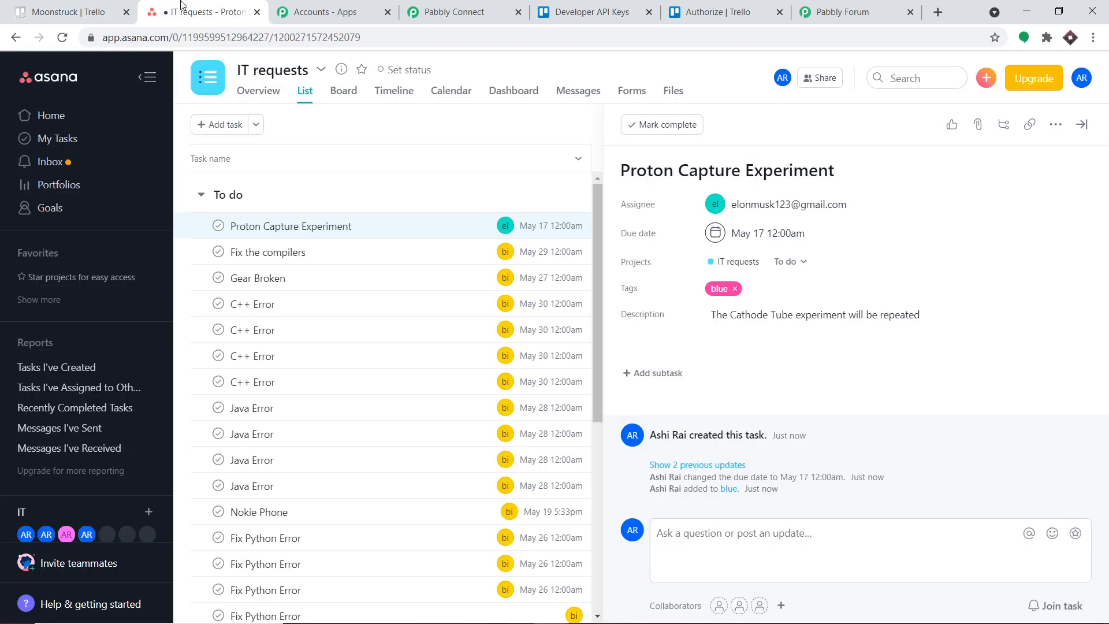
pyautogui.click(62, 38)
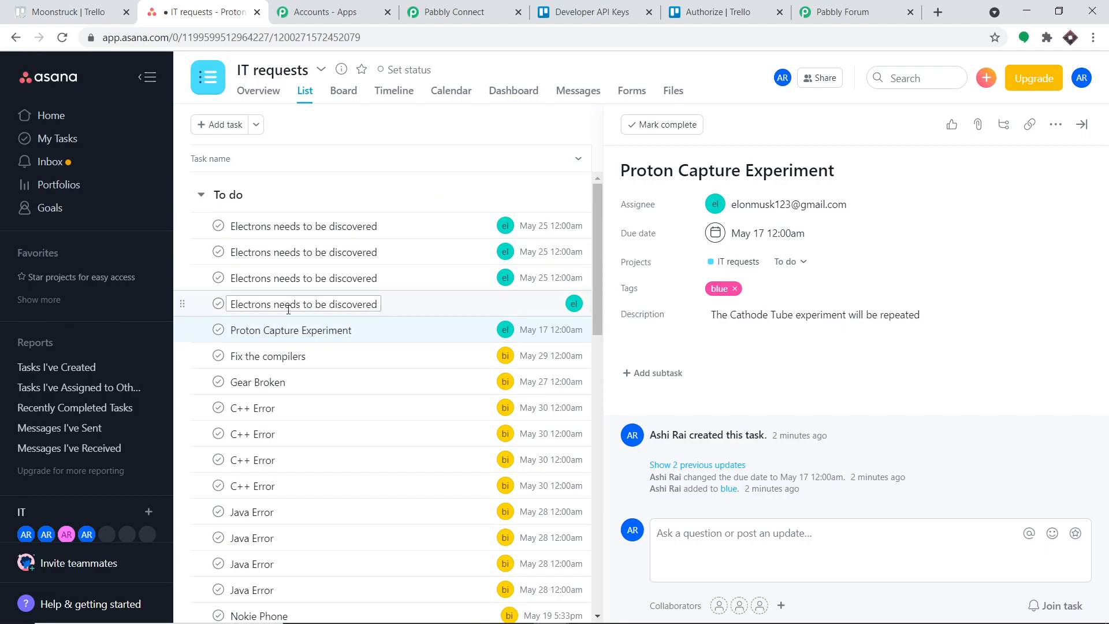
pyautogui.click(401, 307)
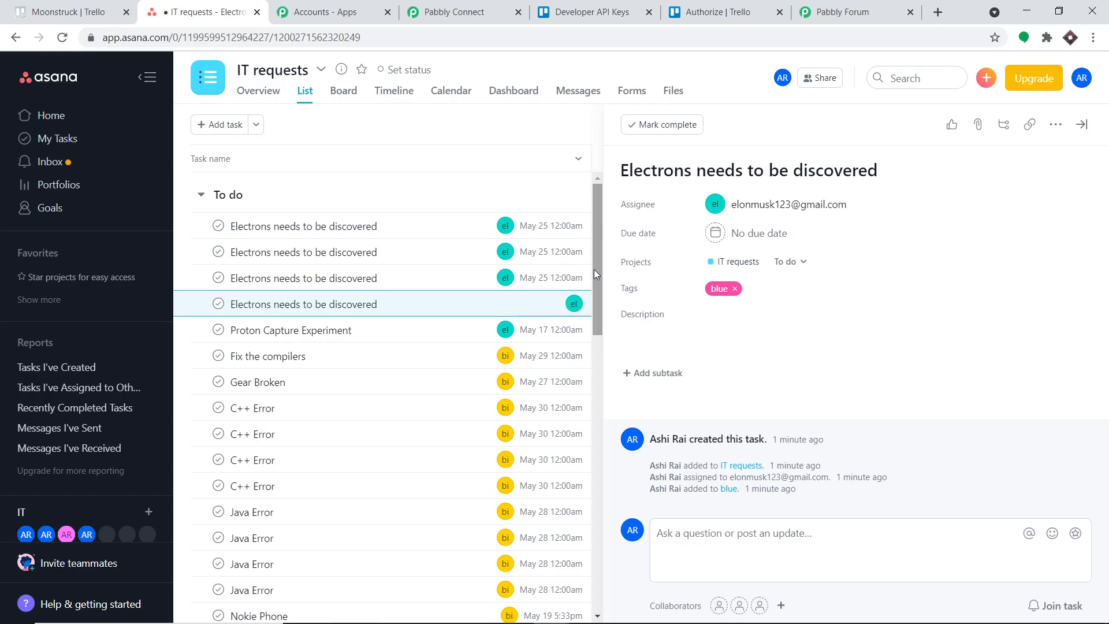
pyautogui.click(372, 277)
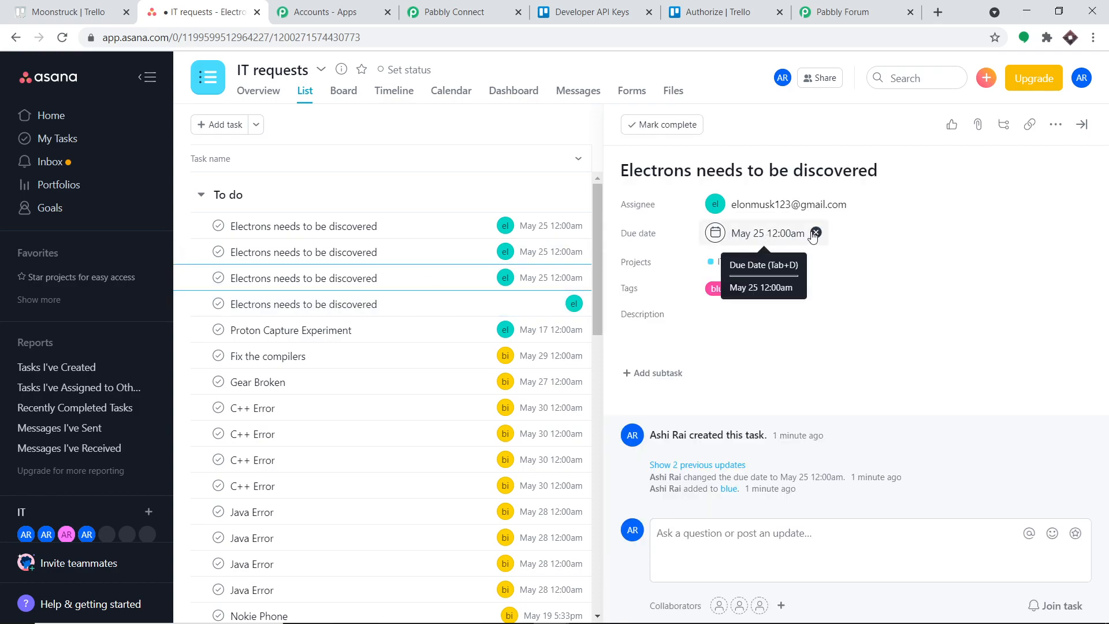
pyautogui.click(401, 252)
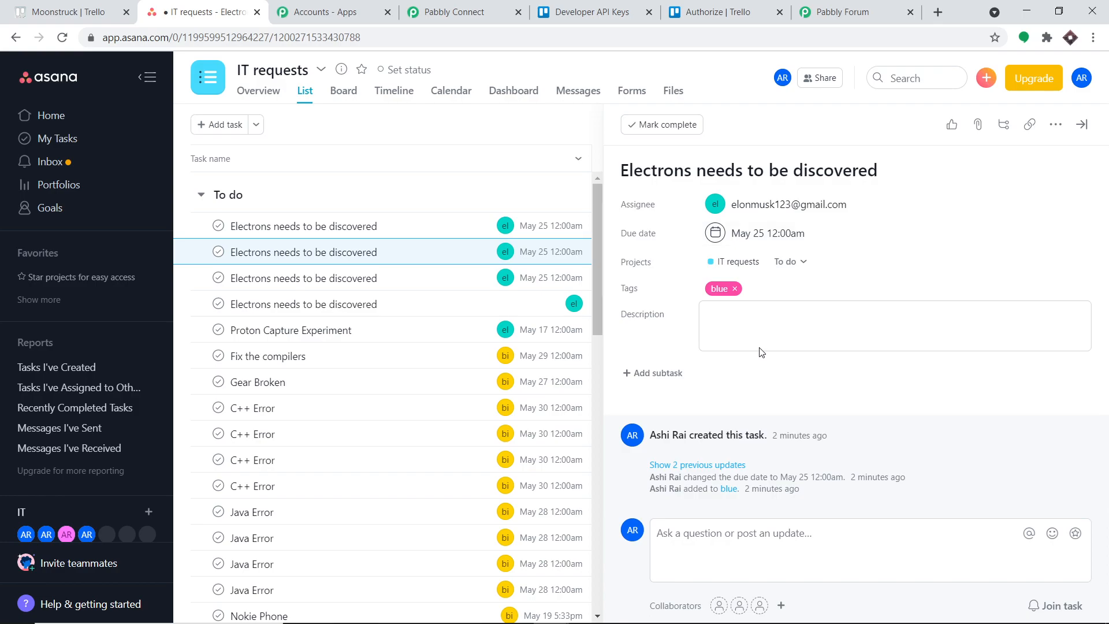
pyautogui.click(407, 230)
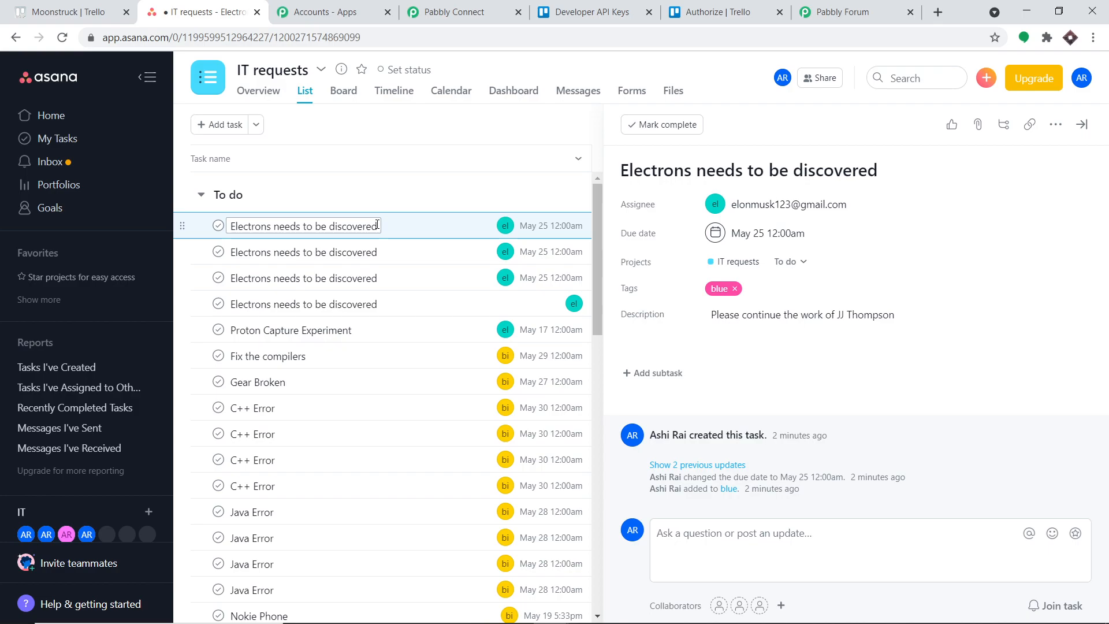
pyautogui.click(469, 8)
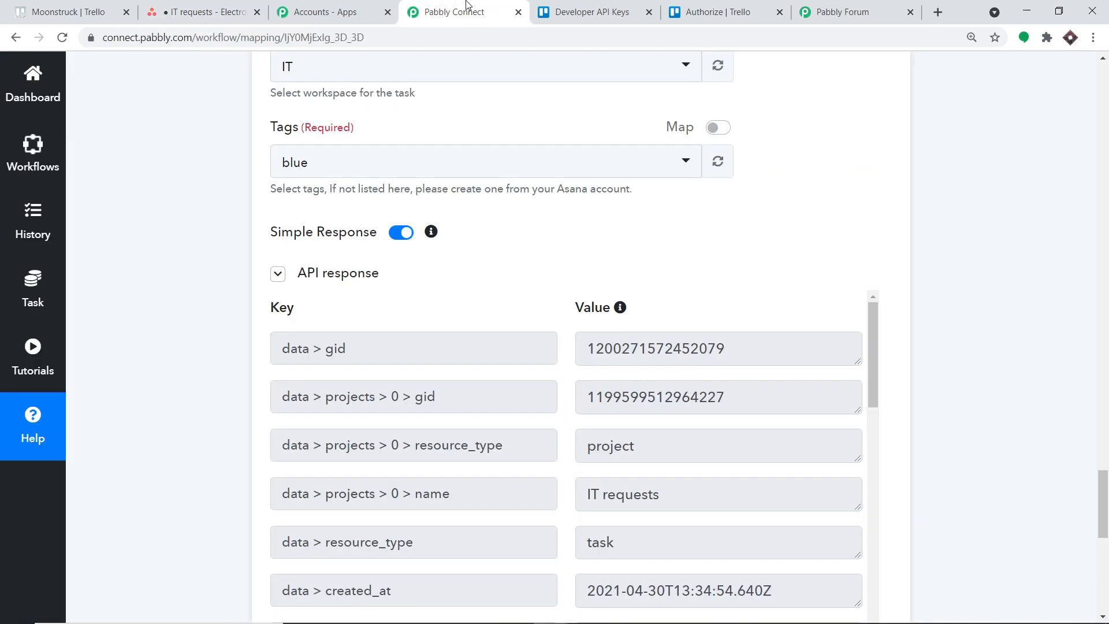
# Insert a Delay by Pabbly action between the Trello New Card trigger and the Get Card Details action.
pyautogui.moveTo(1105, 502); pyautogui.dragTo(1072, 220)
pyautogui.scroll(15, 1107, 126)
pyautogui.click(1108, 132)
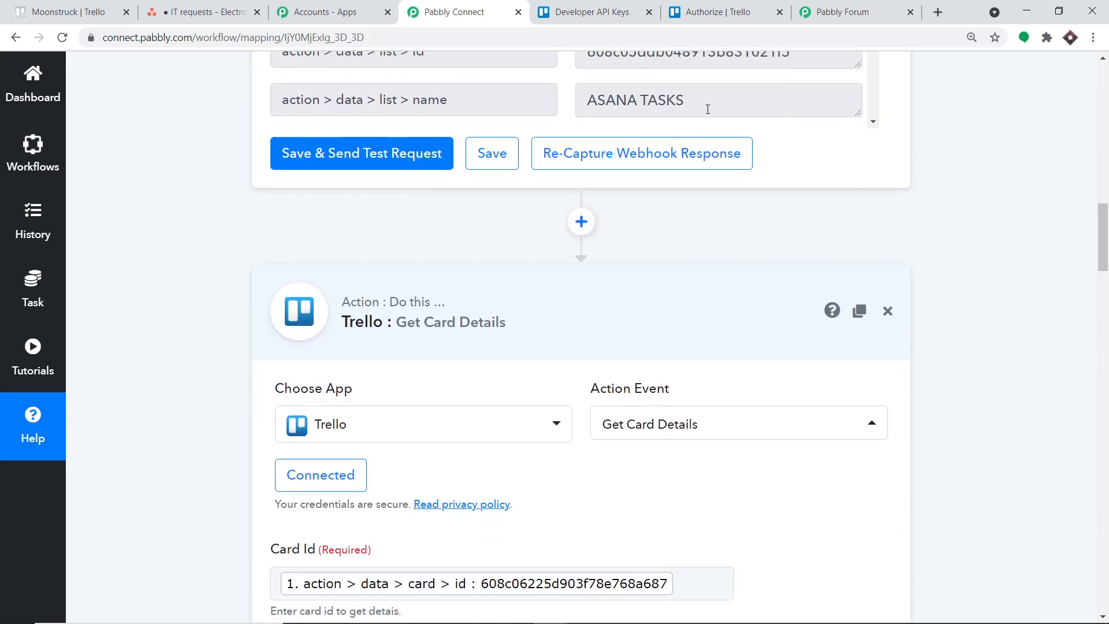
pyautogui.click(581, 223)
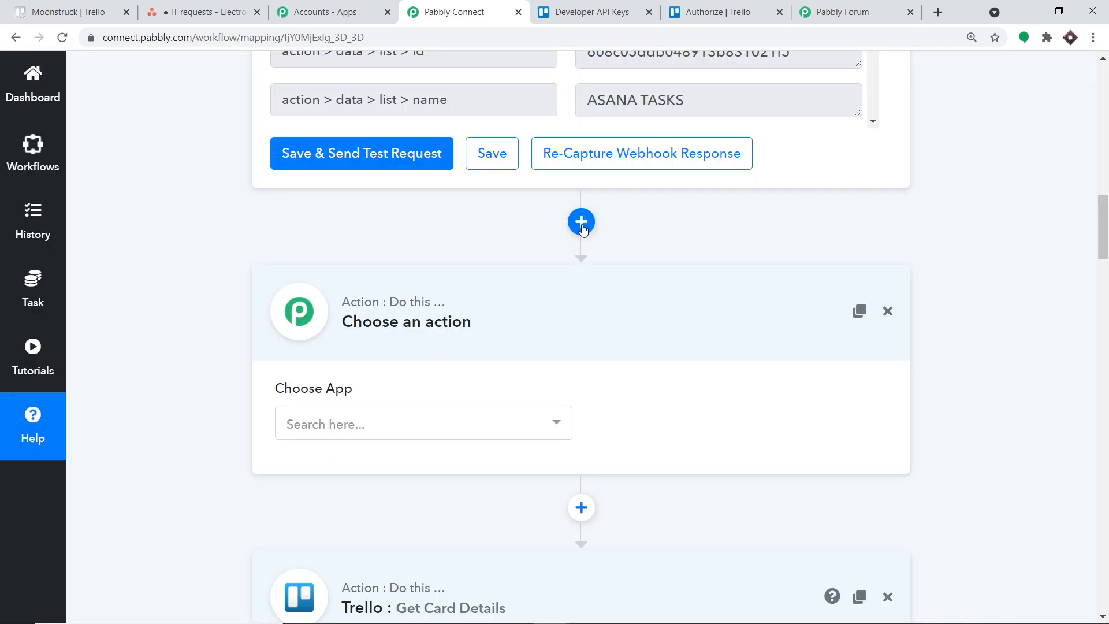
pyautogui.click(420, 414)
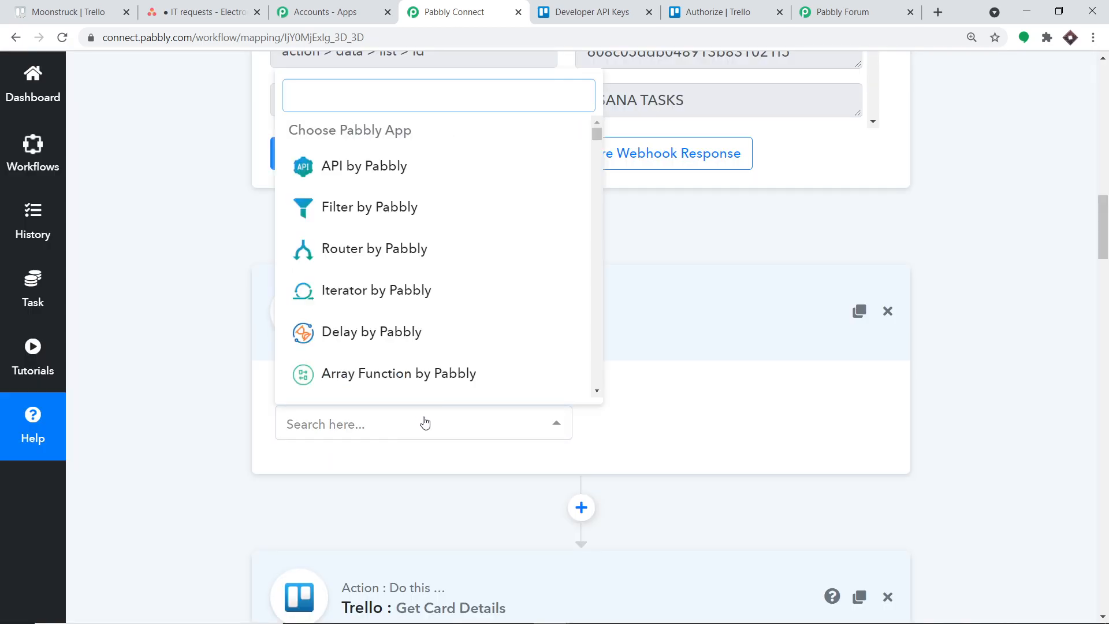
pyautogui.click(385, 343)
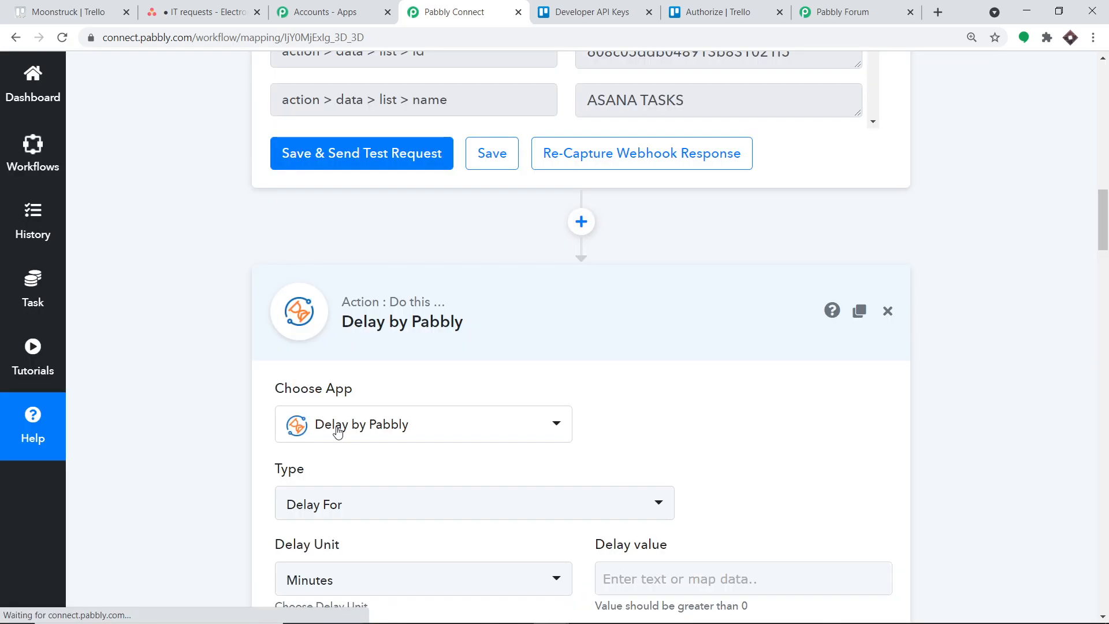
# Set the delay to 2 minutes with type Delay For, and save the action with a test request.
pyautogui.scroll(-2, 601, 358)
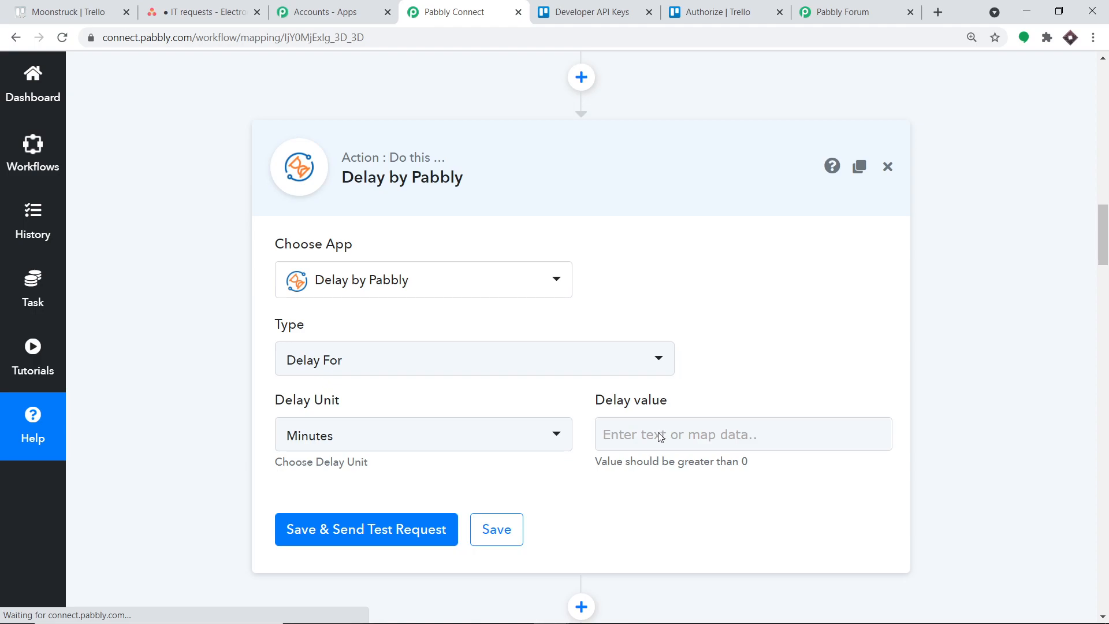
pyautogui.click(628, 430)
pyautogui.write('2')
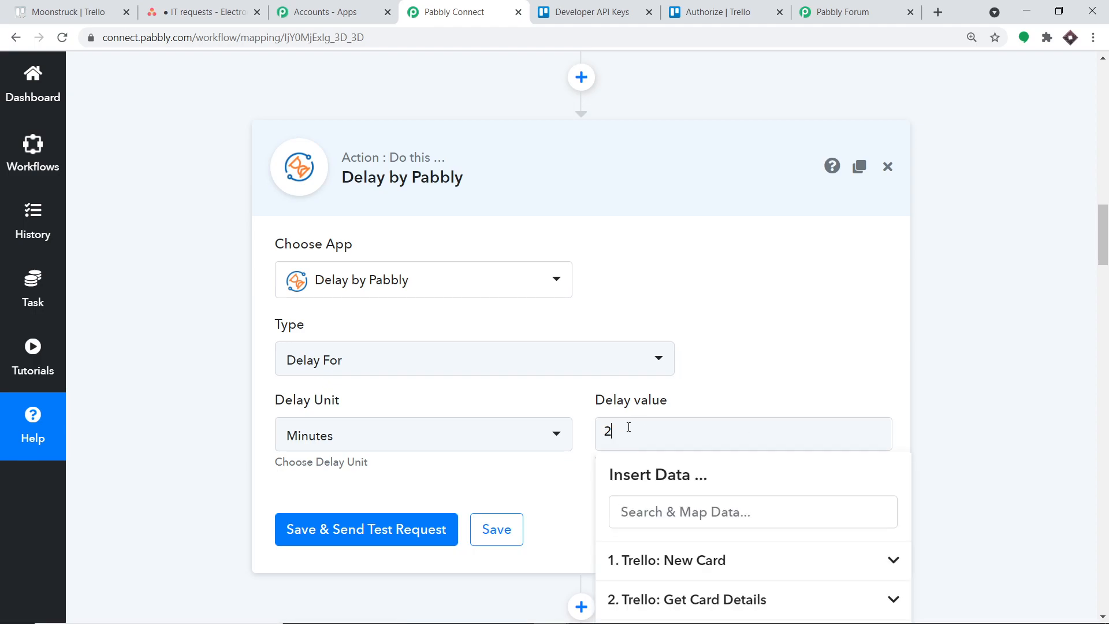
pyautogui.click(446, 370)
pyautogui.click(330, 438)
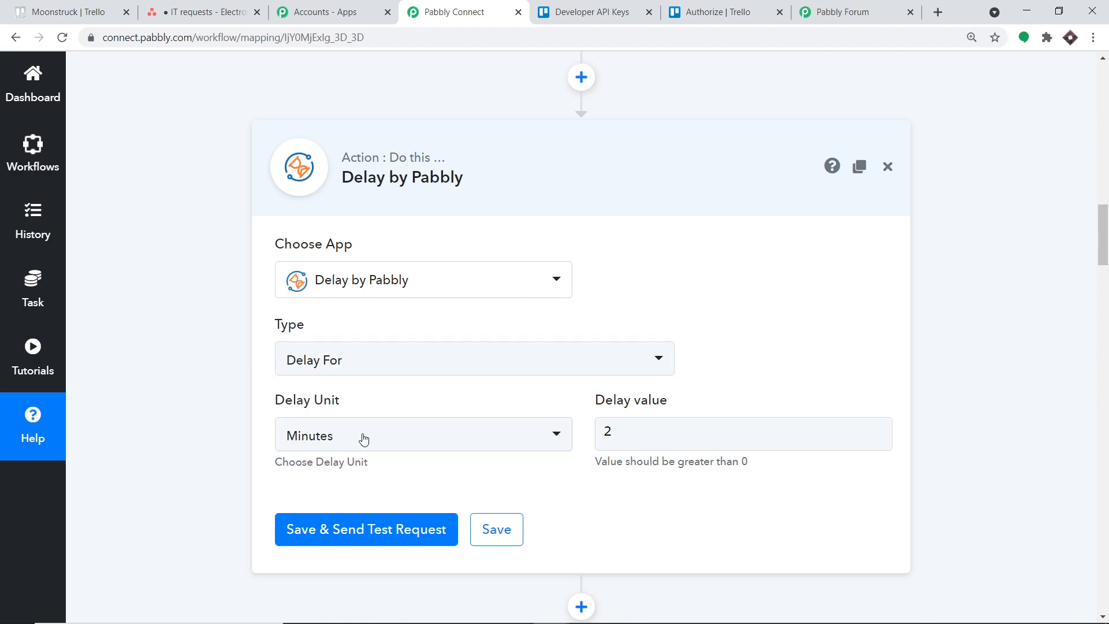
pyautogui.scroll(-3, 632, 430)
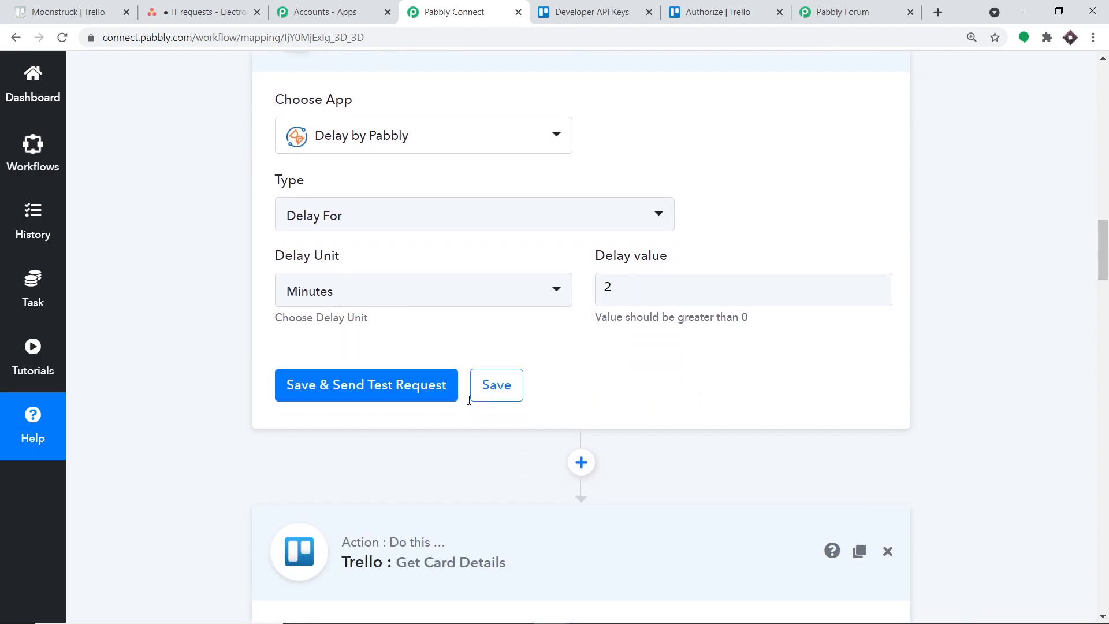
pyautogui.click(365, 383)
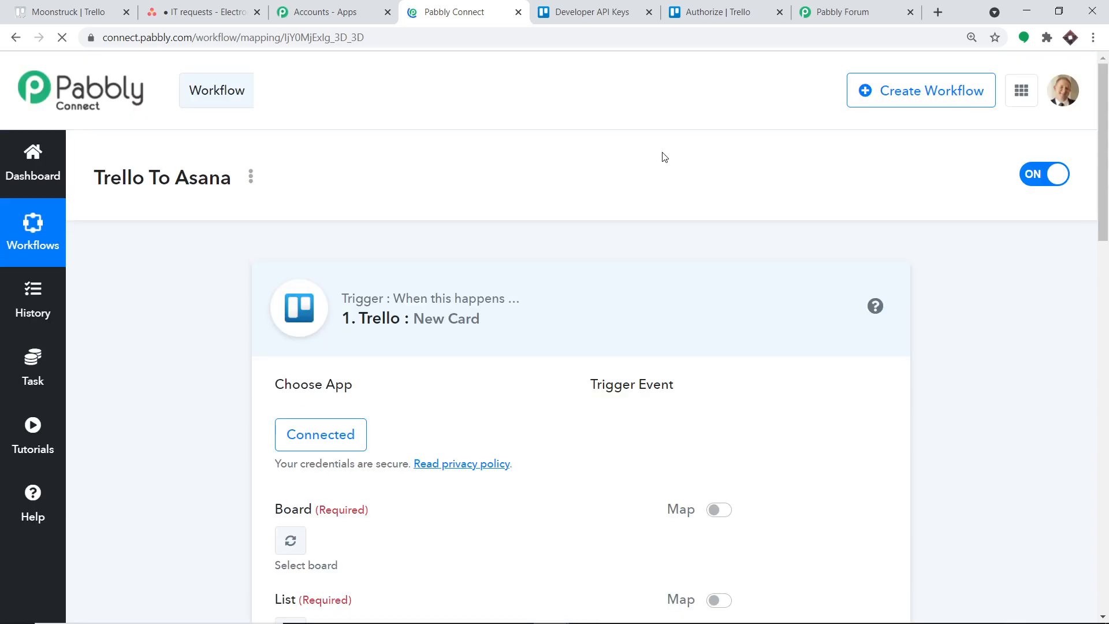
# Review the order of the actions in the Trello To Asana workflow and expand the Asana Create a Task action.
pyautogui.scroll(-4, 723, 289)
pyautogui.scroll(-9, 723, 290)
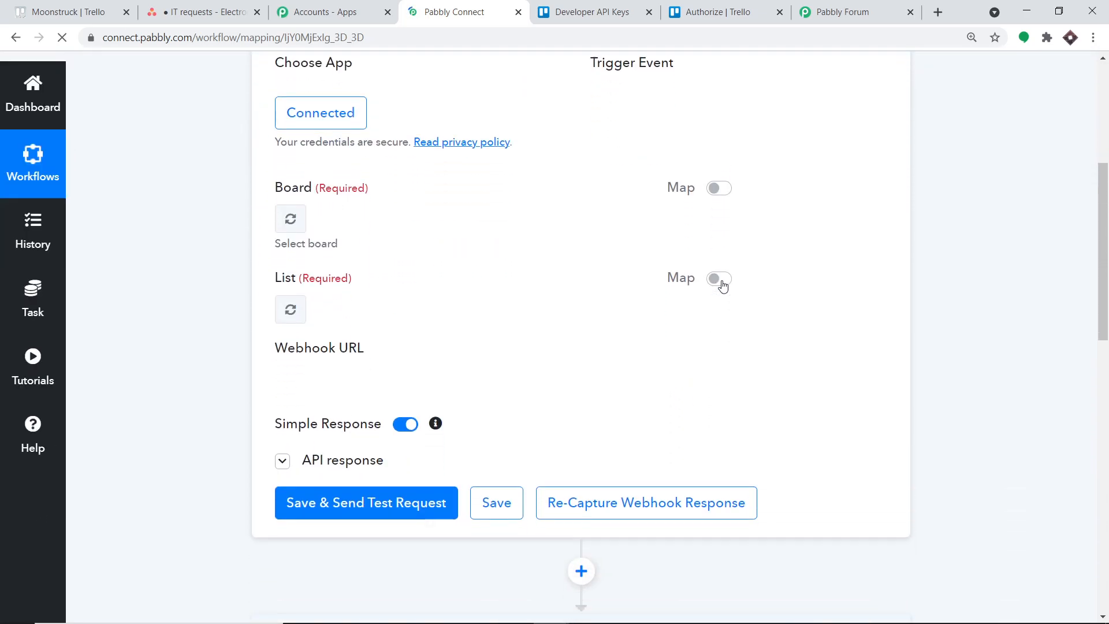
pyautogui.scroll(-2, 497, 317)
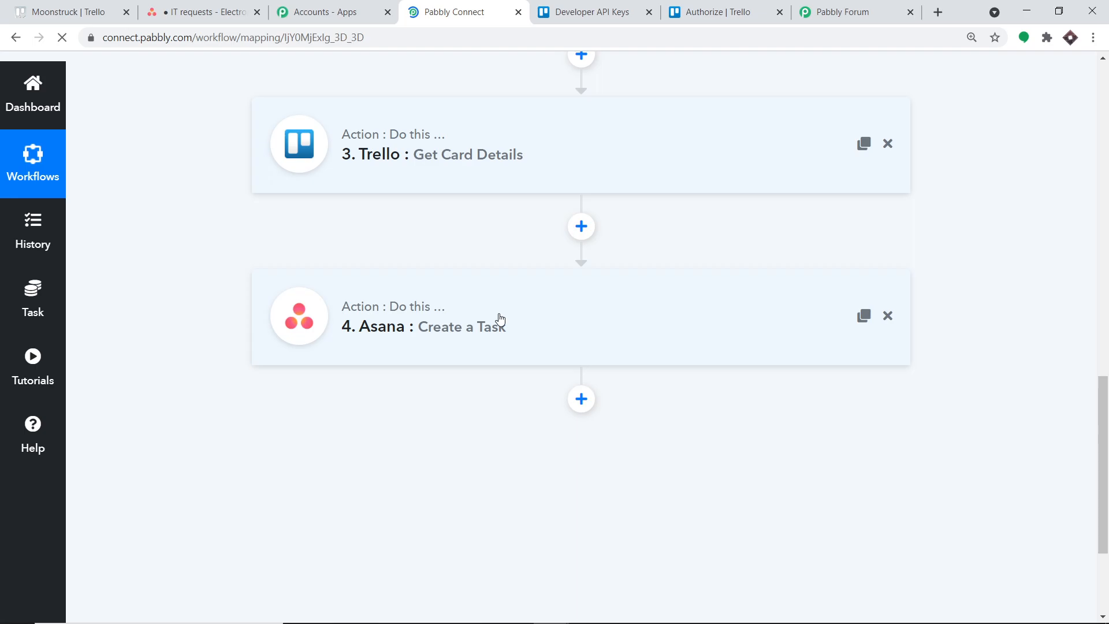
pyautogui.scroll(1, 486, 324)
pyautogui.click(490, 324)
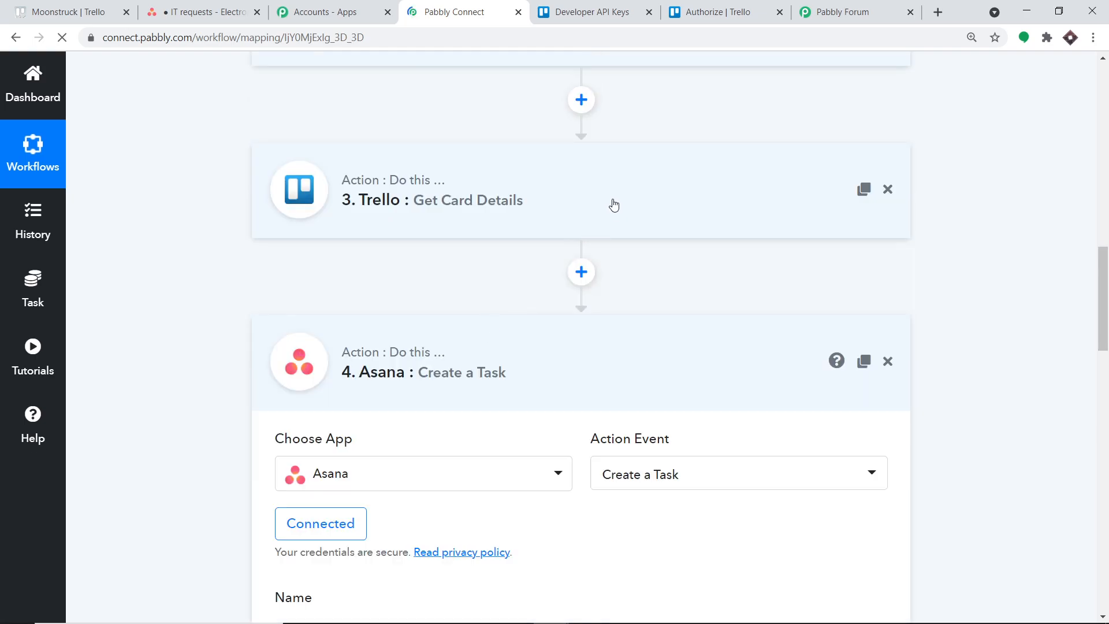
# Switch to Trello and add a card titled "Neutrons are to be measured" to the ASANA TASKS list.
pyautogui.click(106, 6)
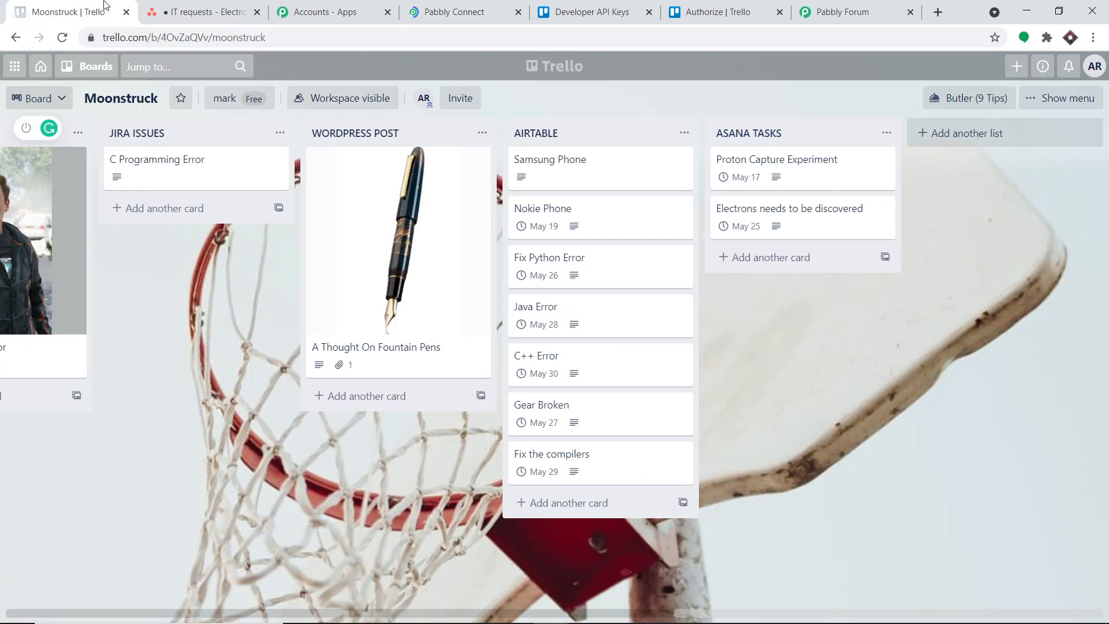
pyautogui.click(782, 256)
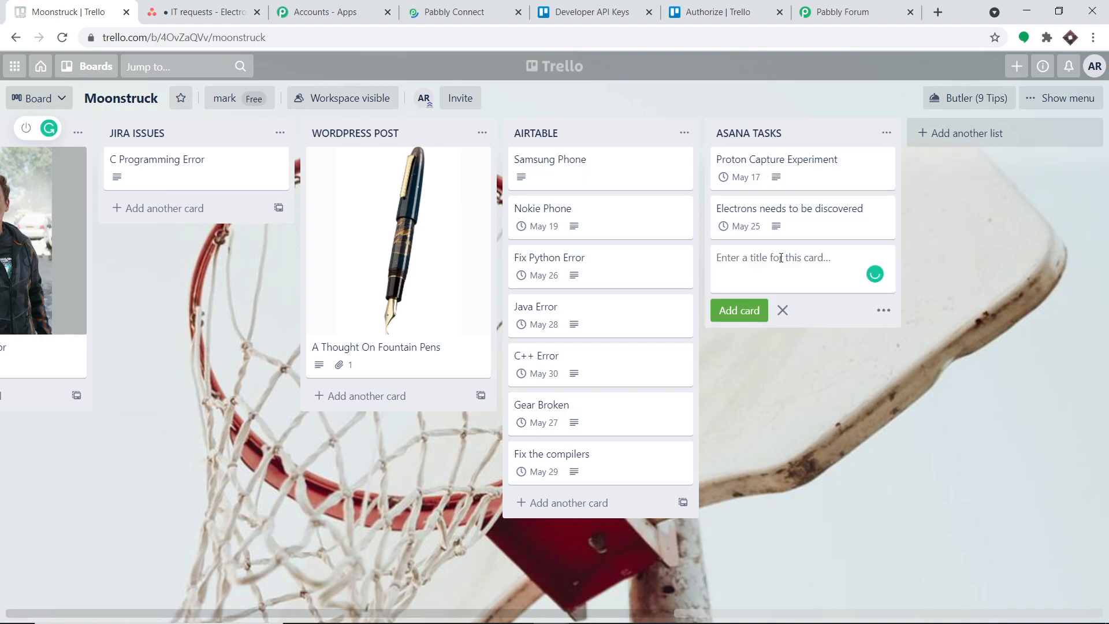
pyautogui.write('Netrons are')
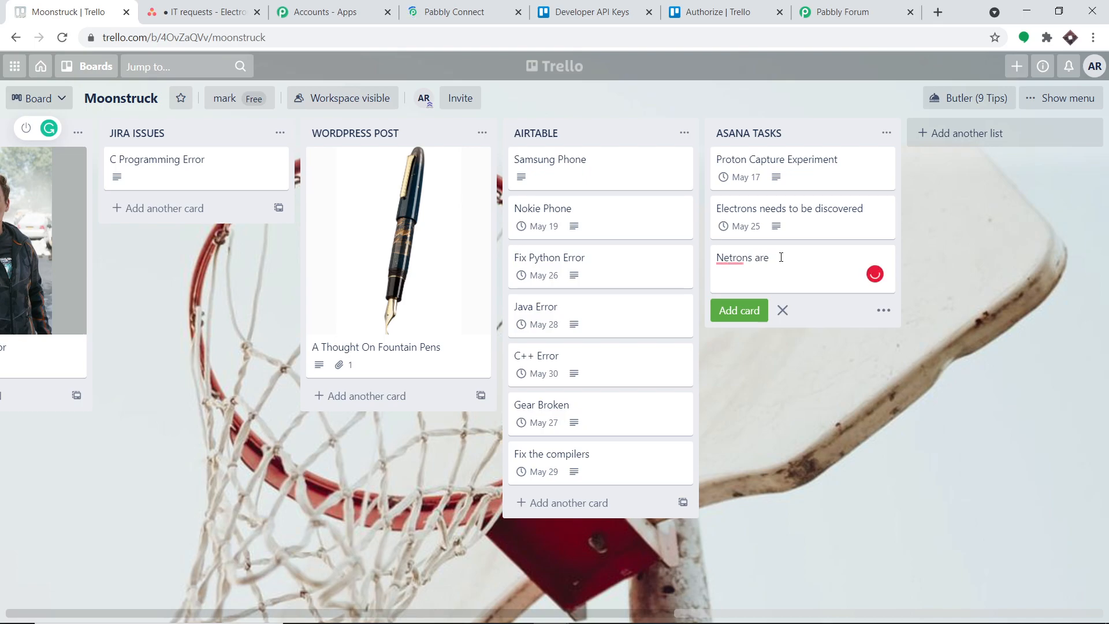
pyautogui.write(' to be measured')
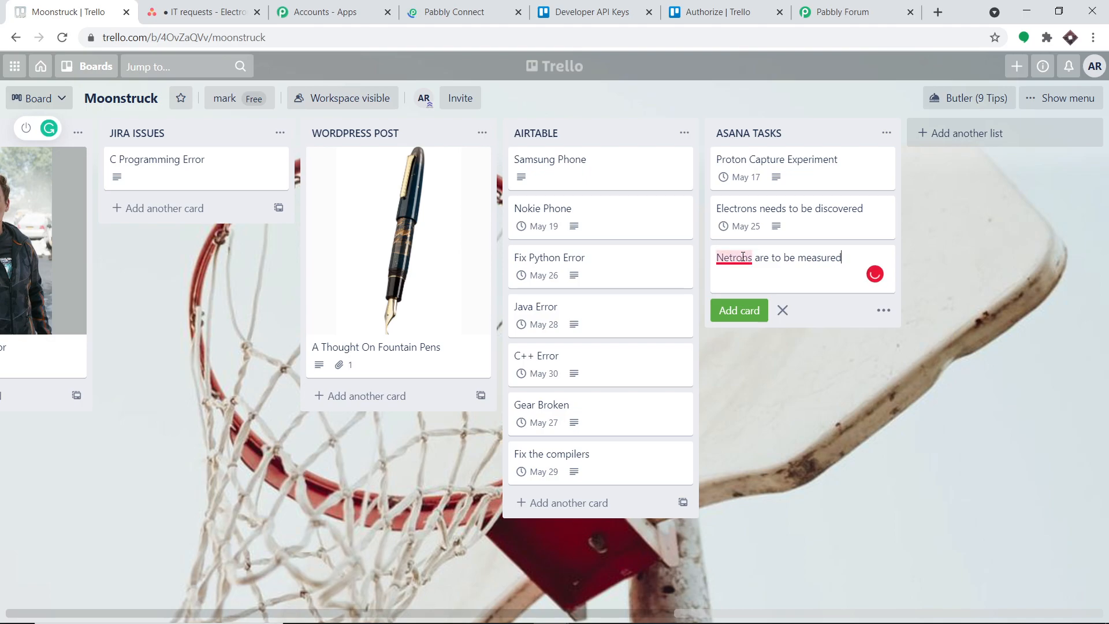
pyautogui.moveTo(743, 257)
pyautogui.click(744, 285)
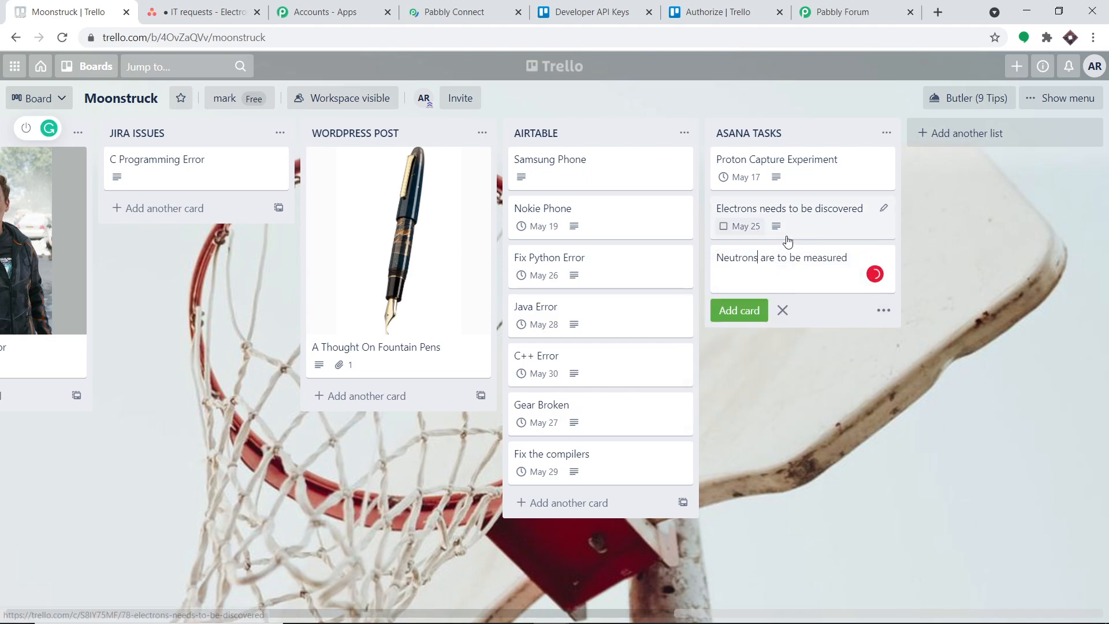
pyautogui.click(749, 316)
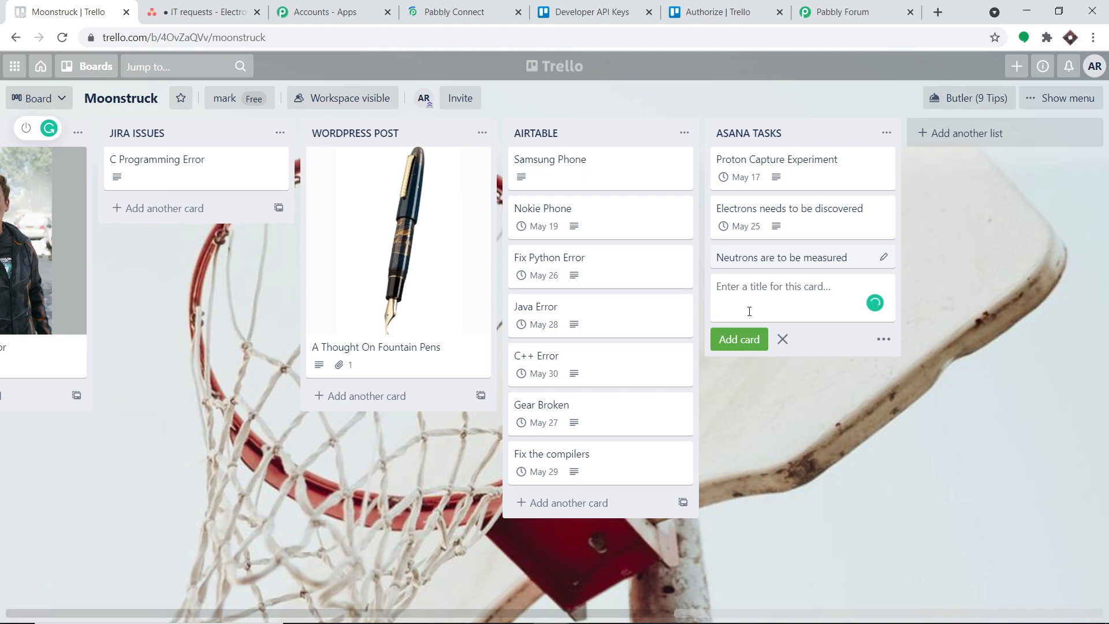
# Open the "Neutrons are to be measured" card and enter the description "James Chadwick's experiment should be probed on".
pyautogui.click(765, 261)
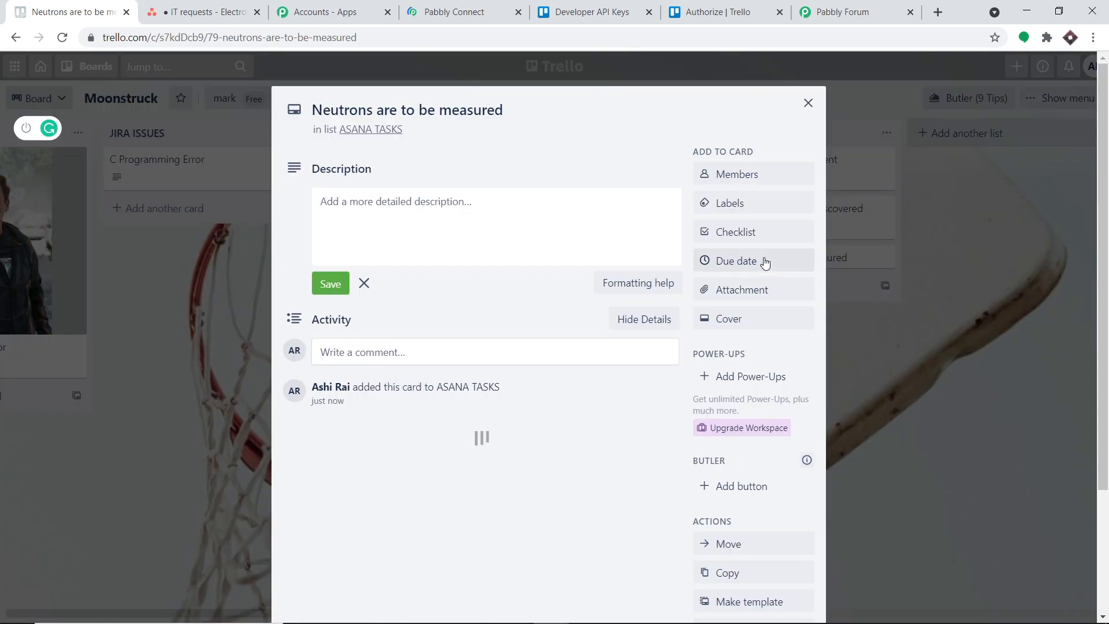
pyautogui.click(436, 214)
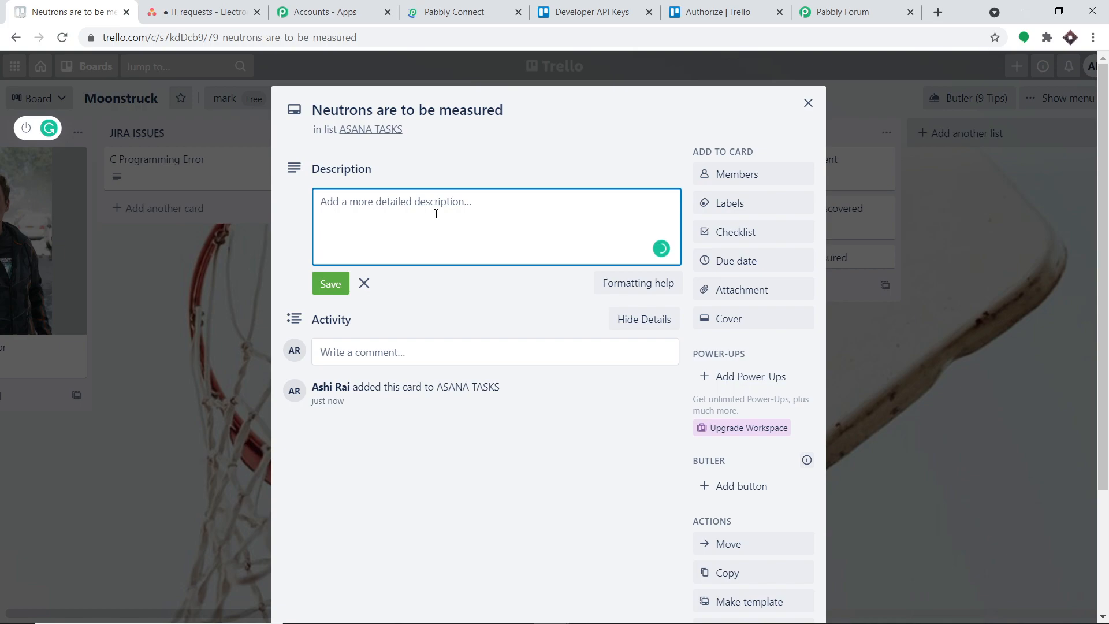
pyautogui.write('James Cha')
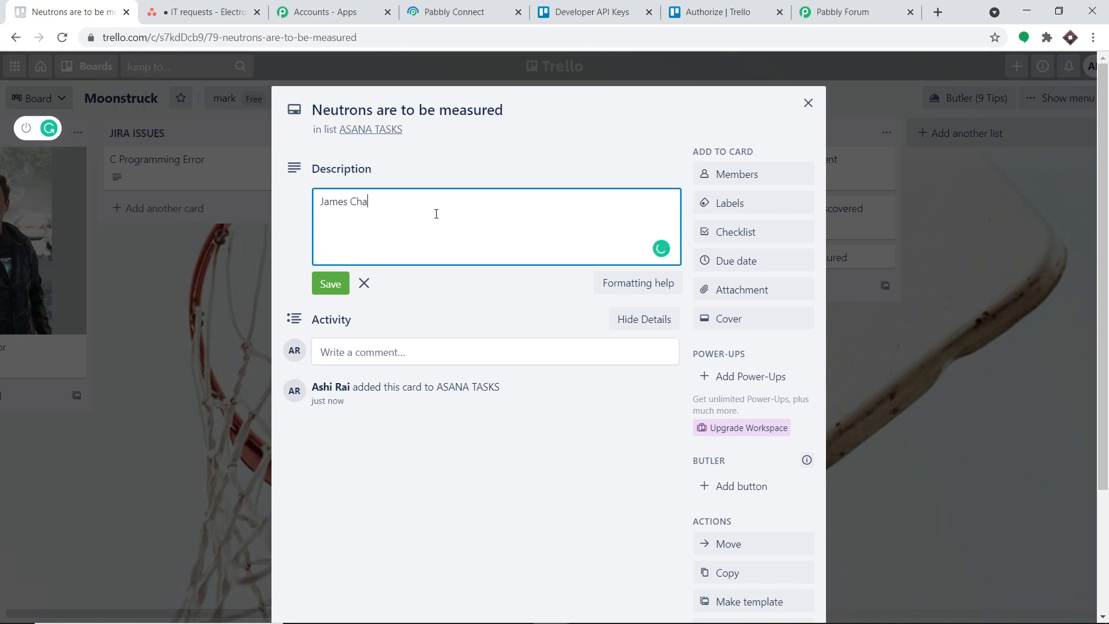
pyautogui.write("dwick's experiment should be probed on")
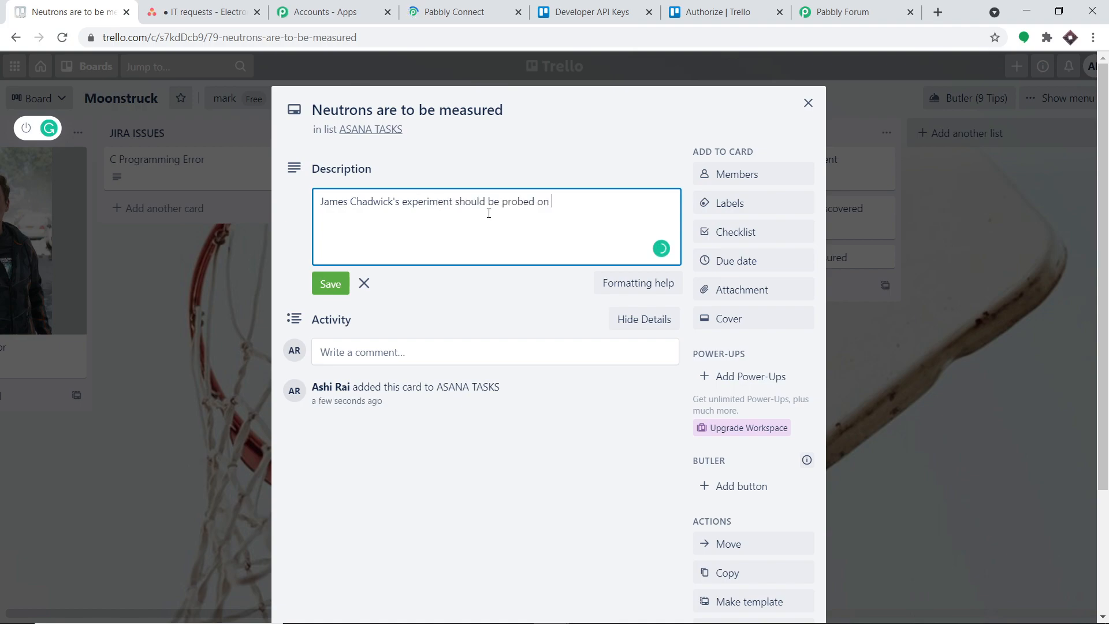
# Set the card's due date to May 5, 2021 at 12:00 AM and save its description.
pyautogui.click(749, 266)
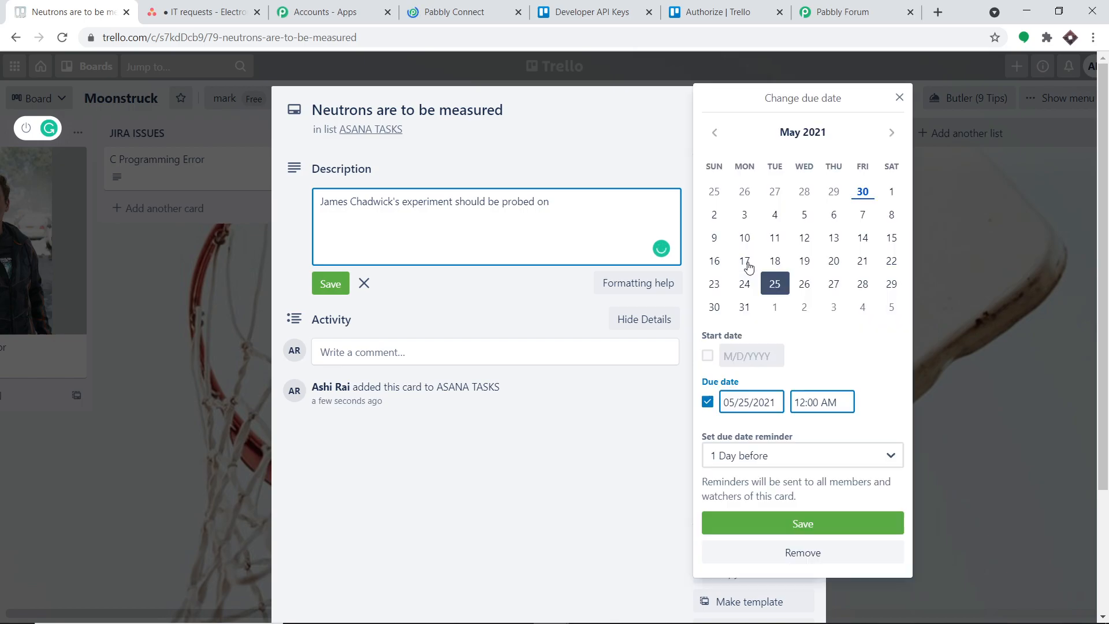
pyautogui.click(804, 215)
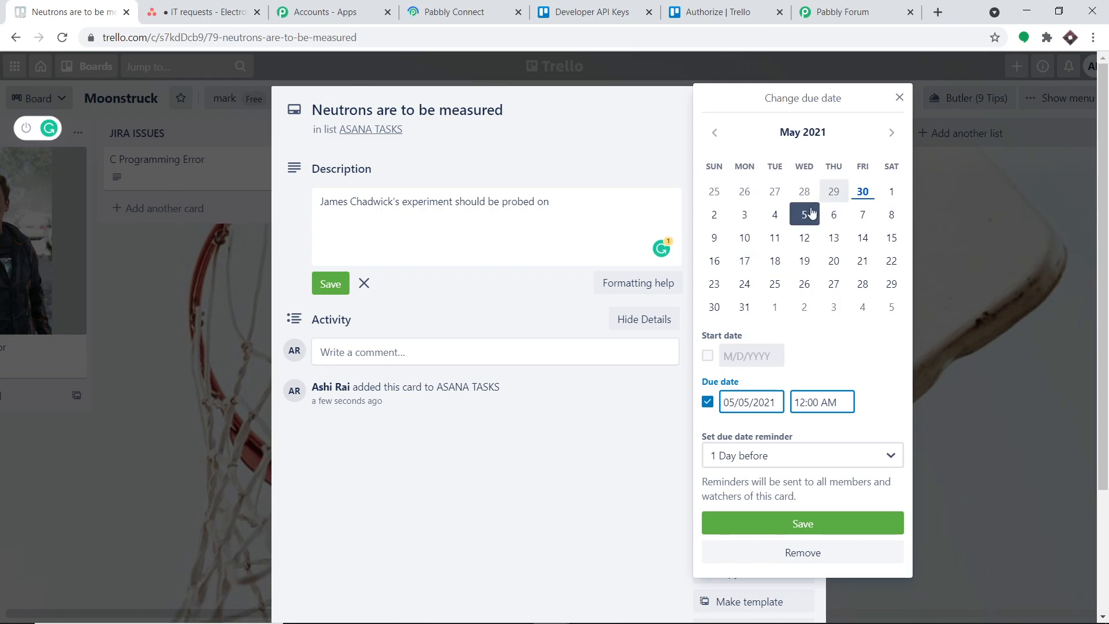
pyautogui.click(786, 526)
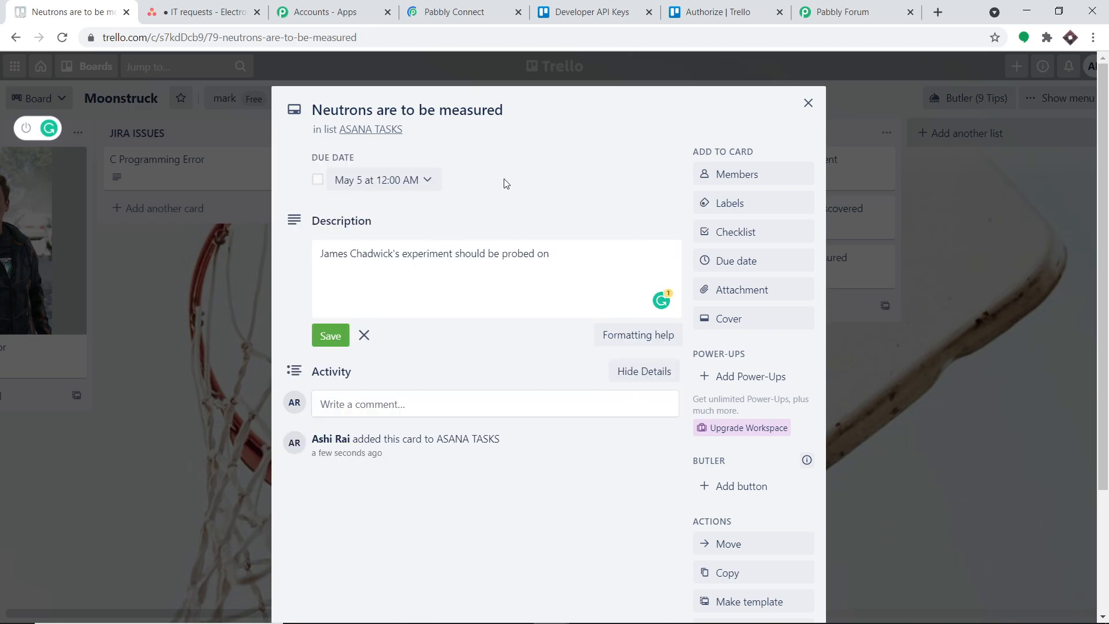
pyautogui.click(325, 343)
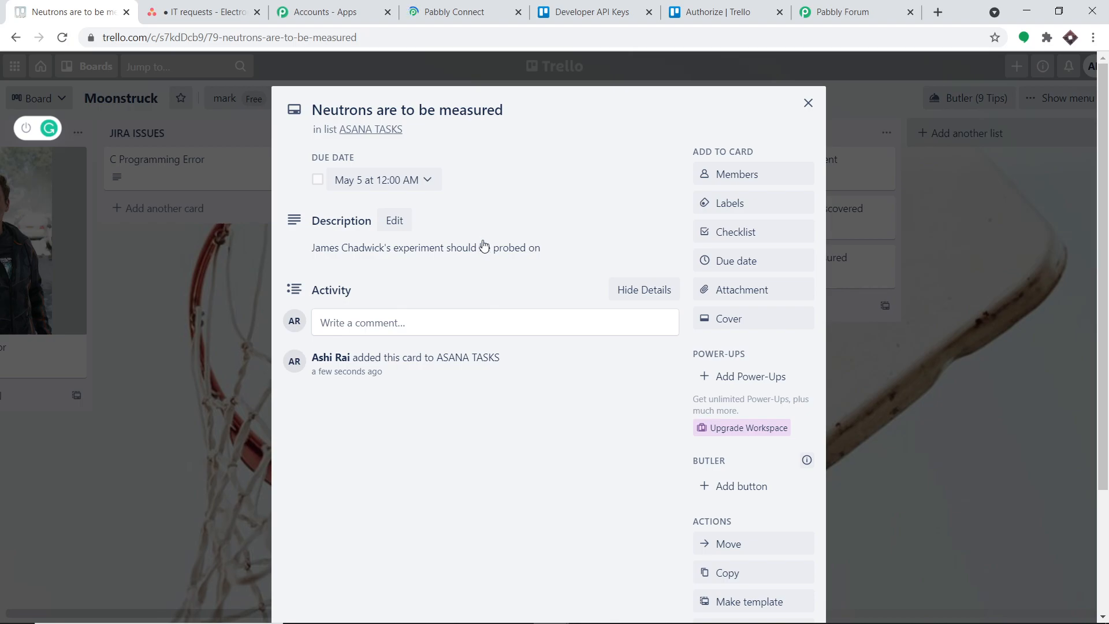
# Switch to Asana, reload the IT requests project, and check the due dates and descriptions of the "Neutrons are to be measured" tasks.
pyautogui.click(231, 7)
pyautogui.click(60, 38)
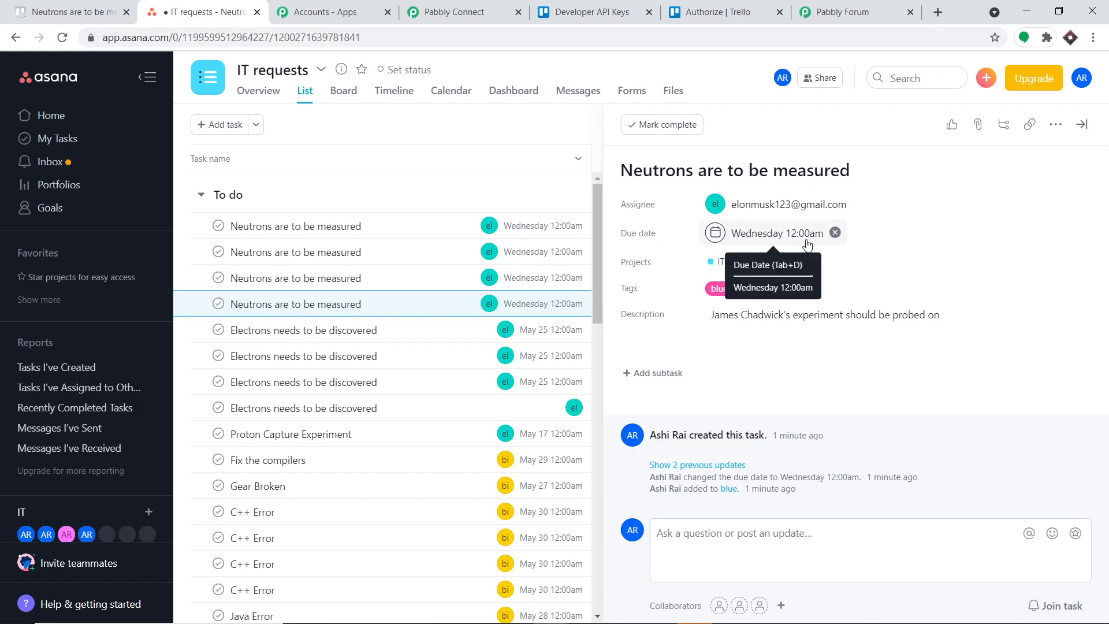
pyautogui.click(402, 285)
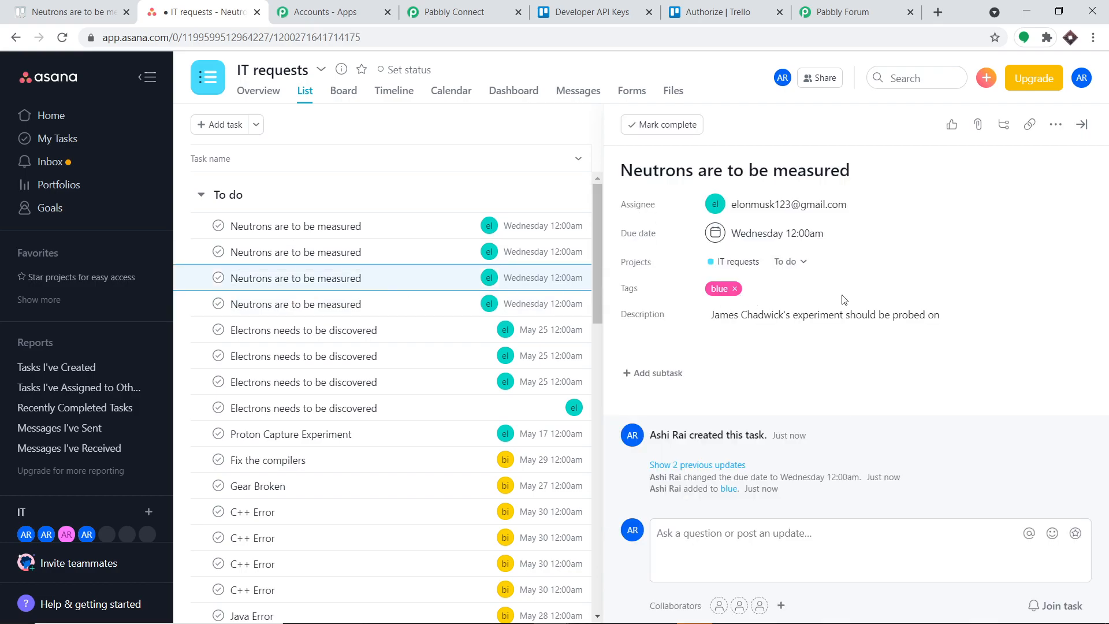
pyautogui.click(405, 257)
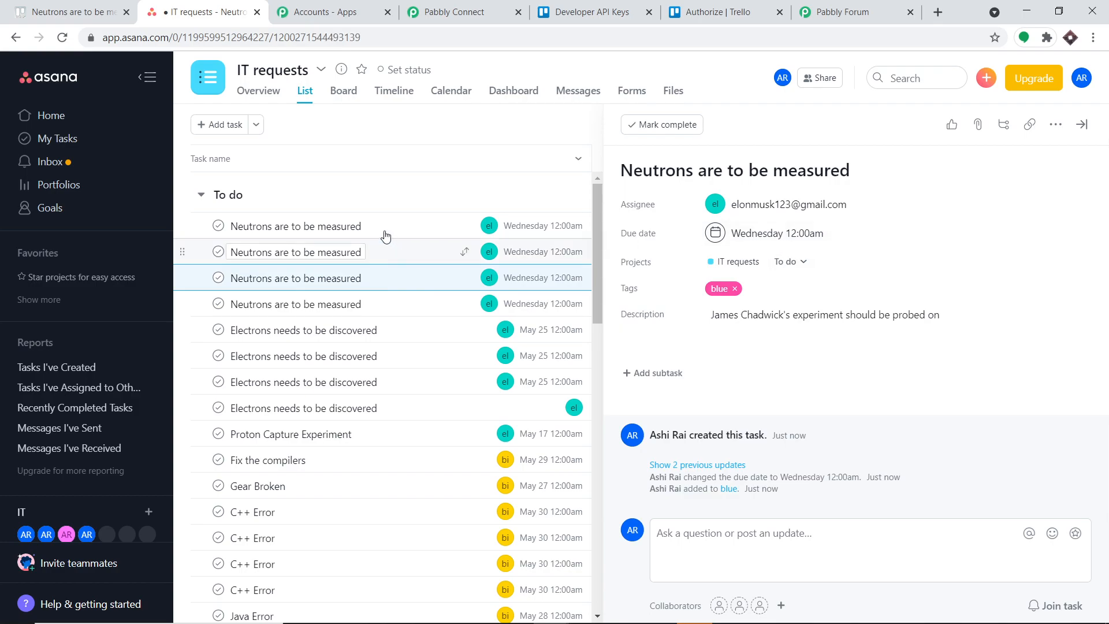
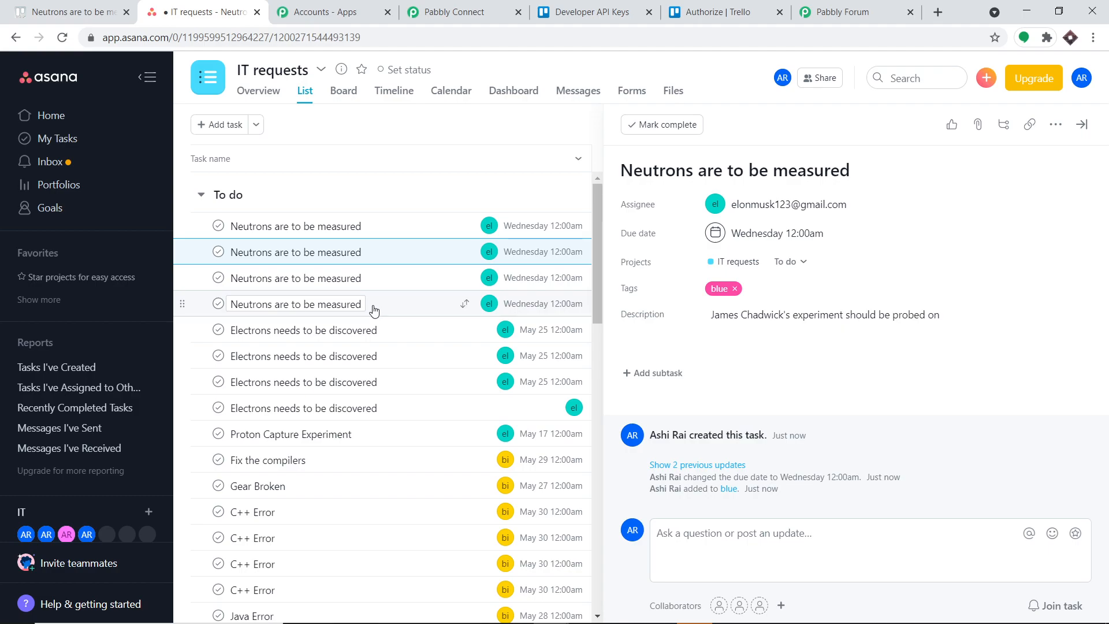
# Switch to Pabbly Connect, open the task history, and check the steps of the latest workflow execution.
pyautogui.click(453, 11)
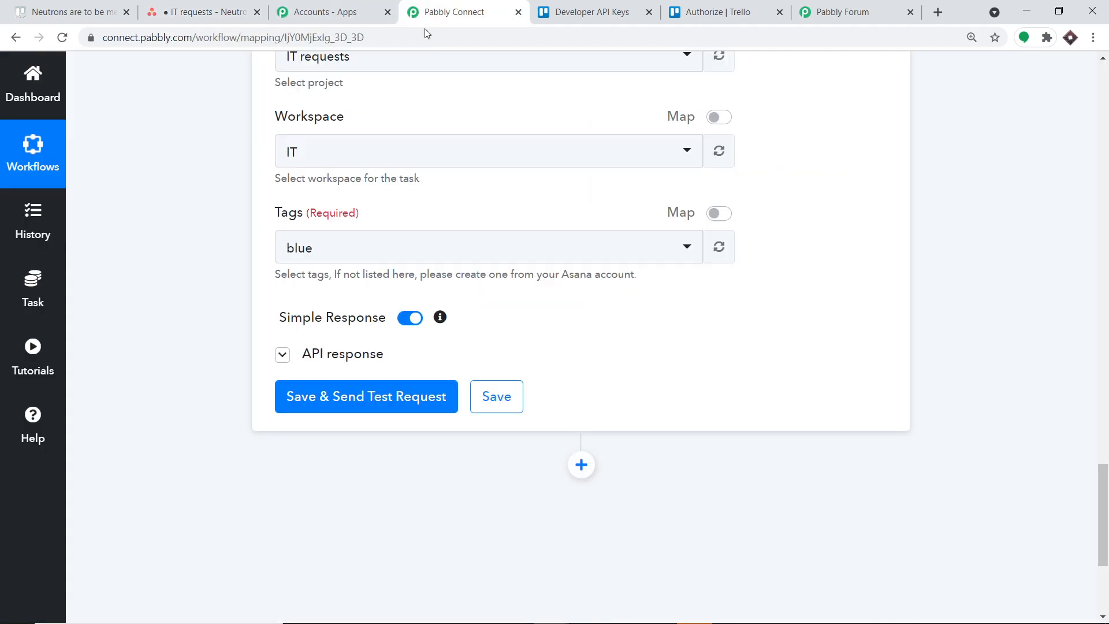
pyautogui.scroll(15, 382, 156)
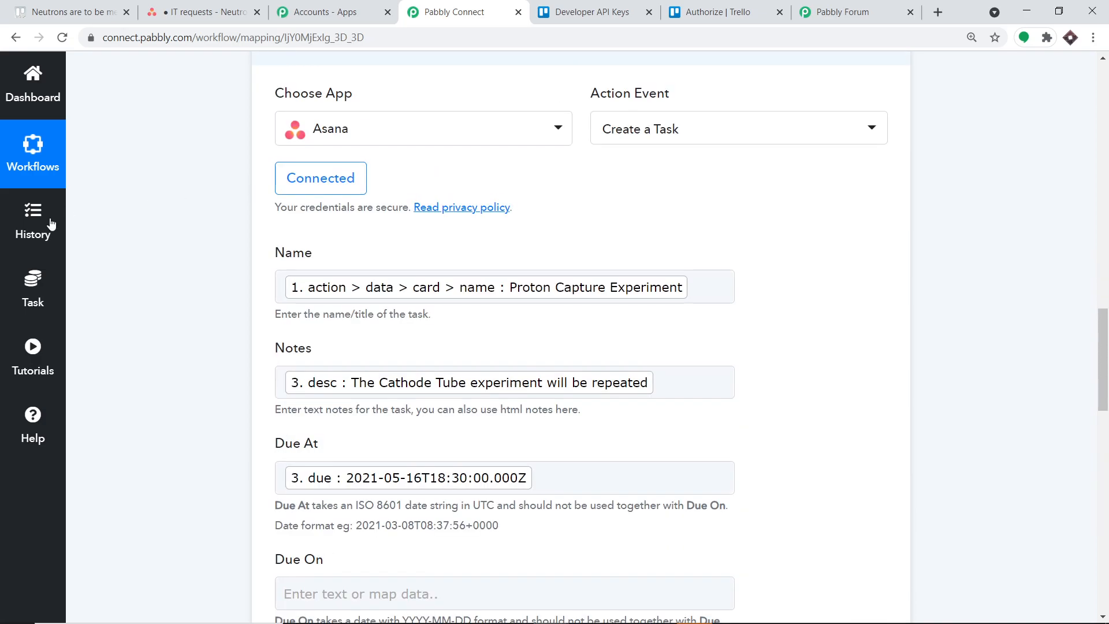
pyautogui.click(39, 230)
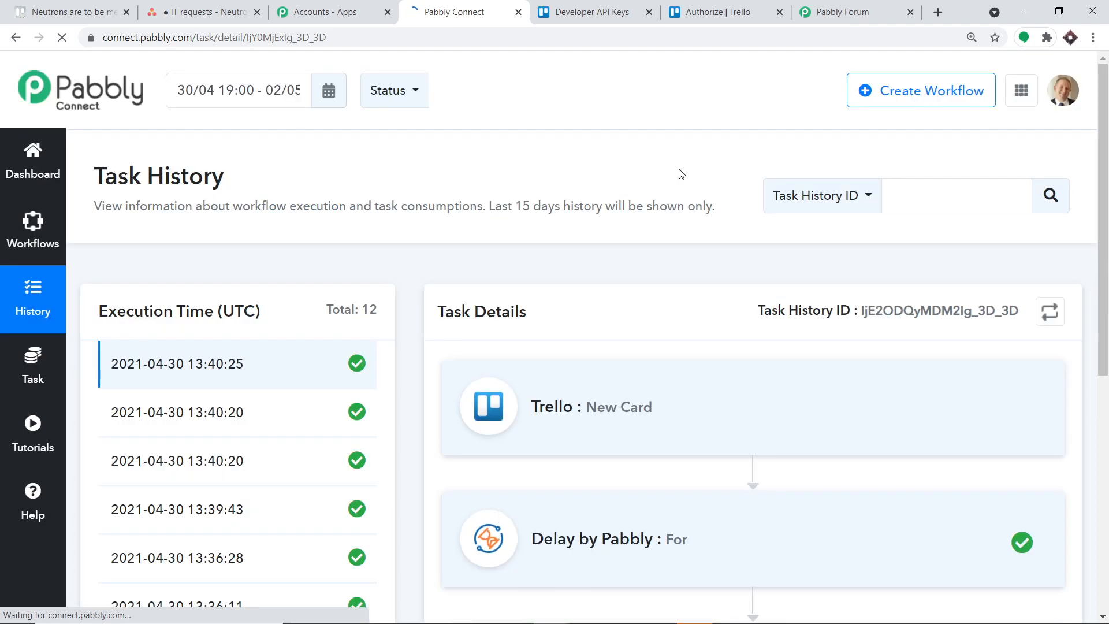
pyautogui.scroll(-8, 683, 169)
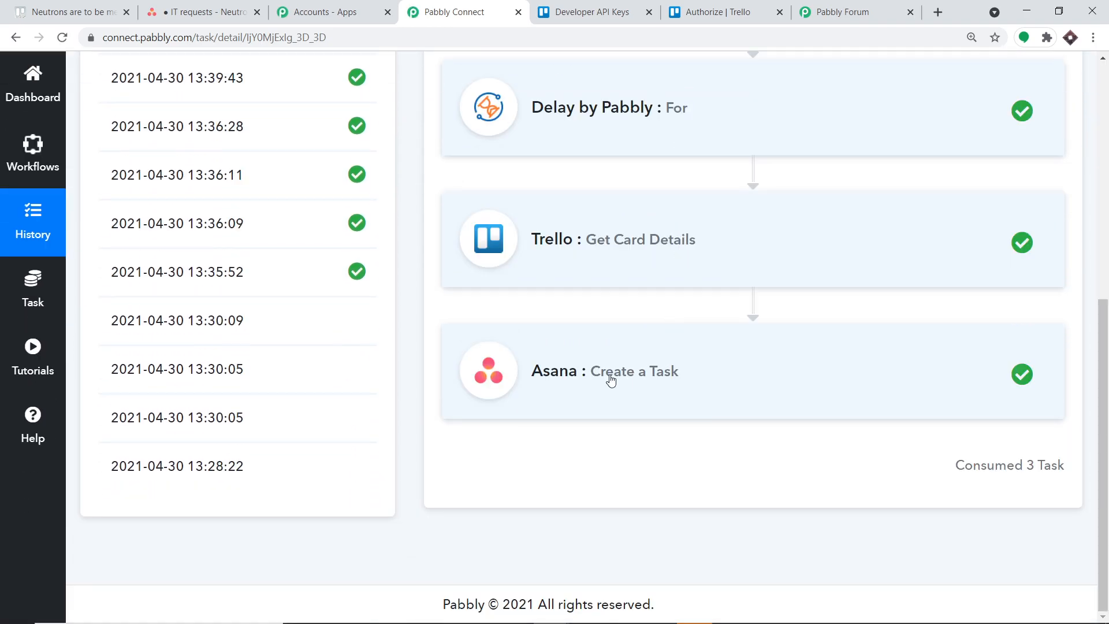
pyautogui.scroll(5, 618, 354)
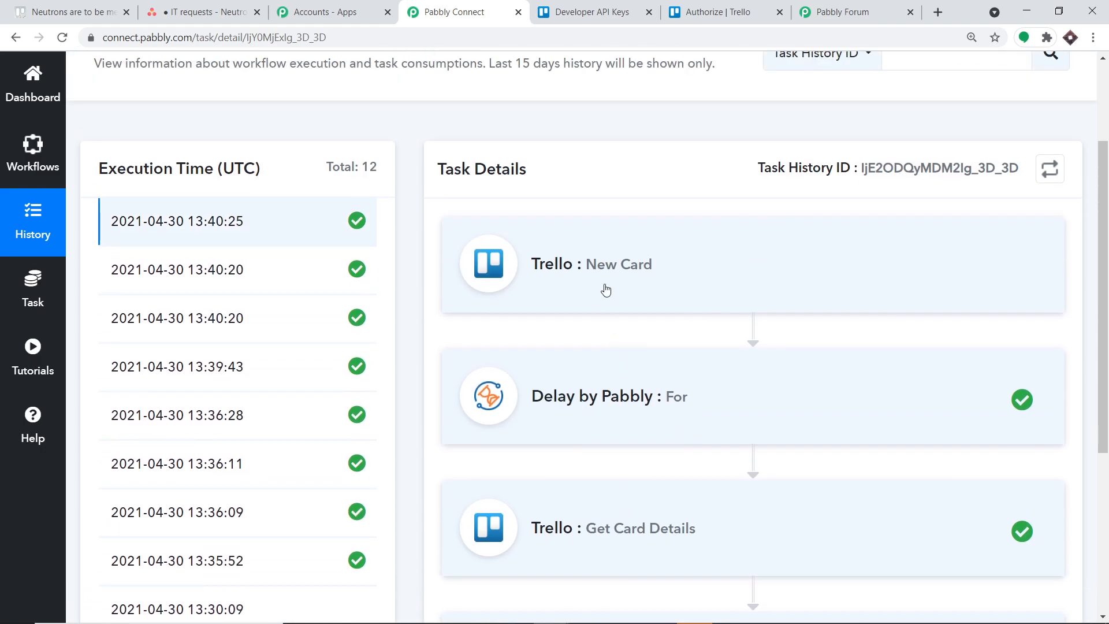
# Open the latest execution's Trello New Card details and examine the action type in the captured card data.
pyautogui.click(596, 274)
pyautogui.scroll(-3, 767, 357)
pyautogui.scroll(-7, 767, 357)
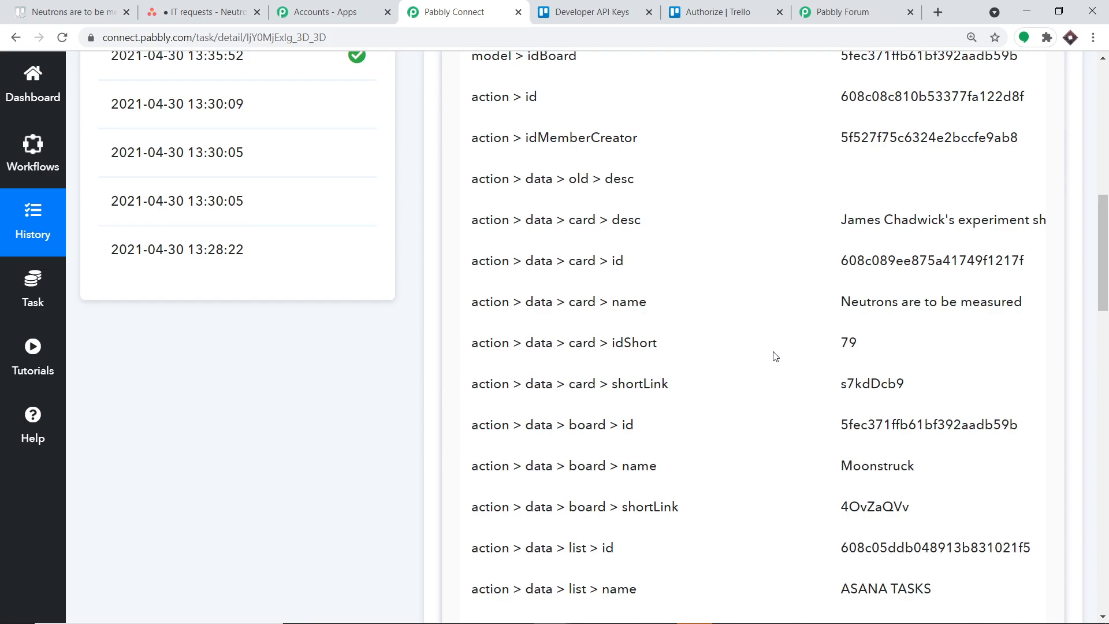
pyautogui.scroll(-4, 777, 356)
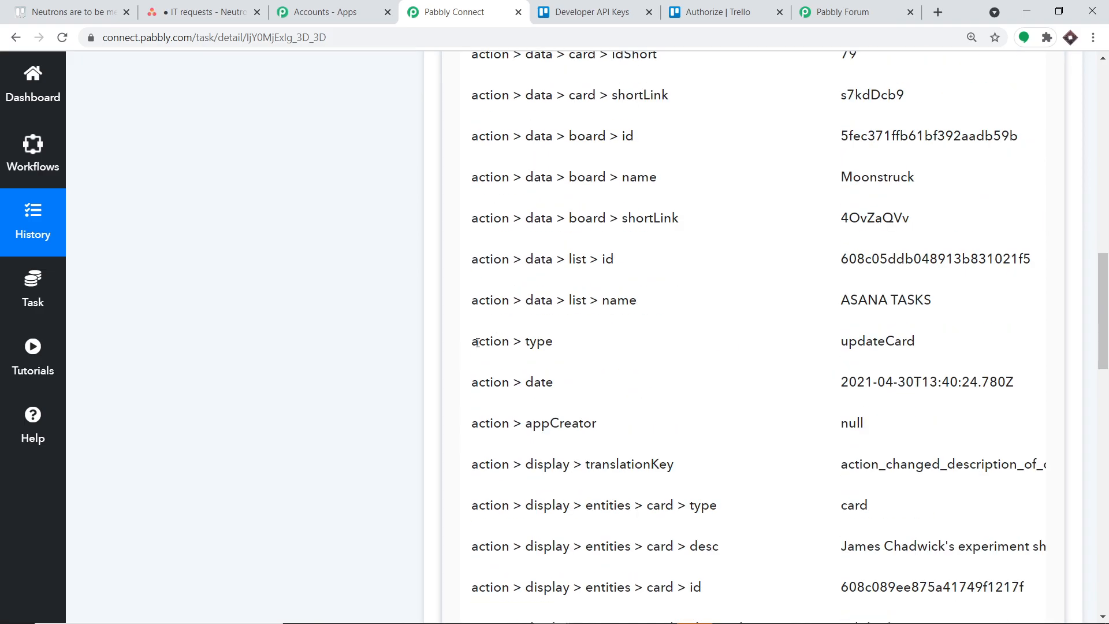
pyautogui.moveTo(474, 343); pyautogui.dragTo(921, 348)
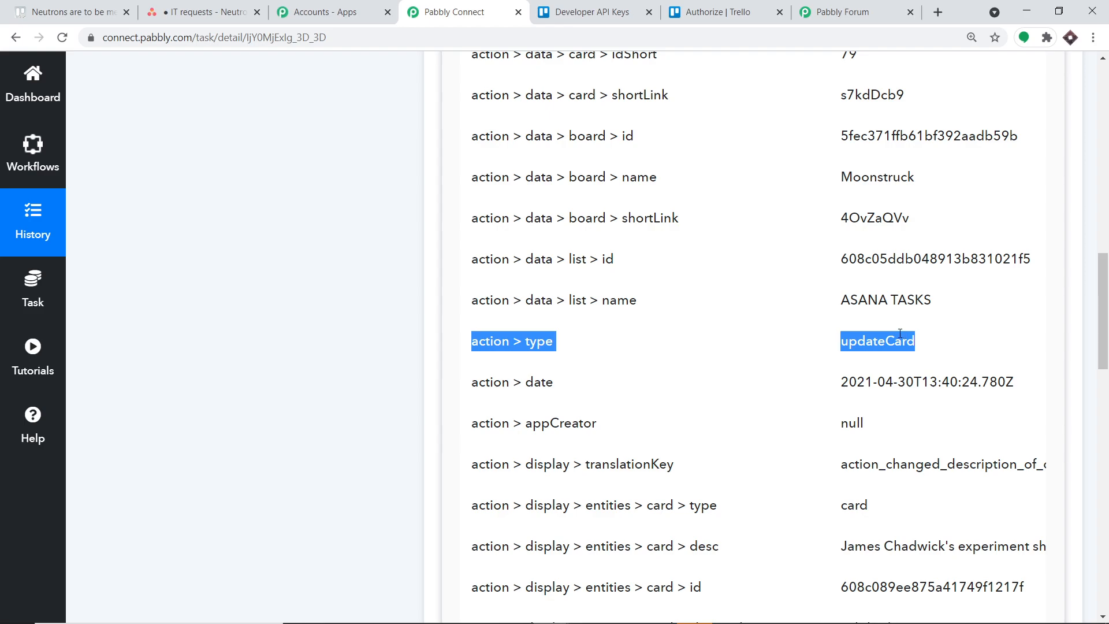
pyautogui.scroll(3, 787, 323)
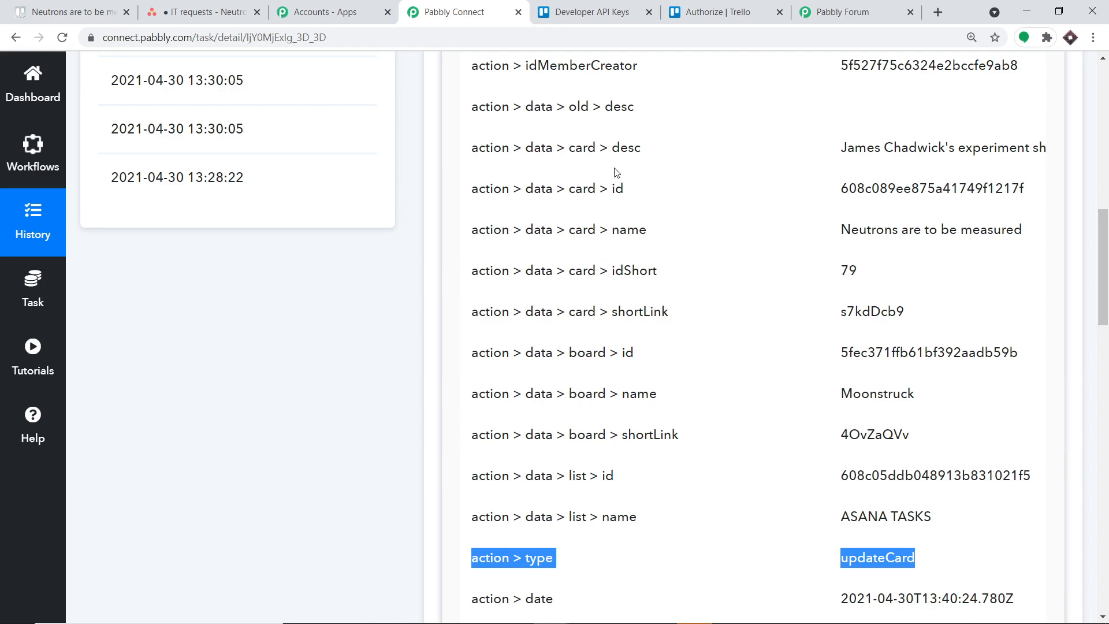
# Return to the Trello To Asana workflow and add a Filter by Pabbly action between the Trello trigger and the delay.
pyautogui.click(842, 12)
pyautogui.click(457, 12)
pyautogui.click(43, 168)
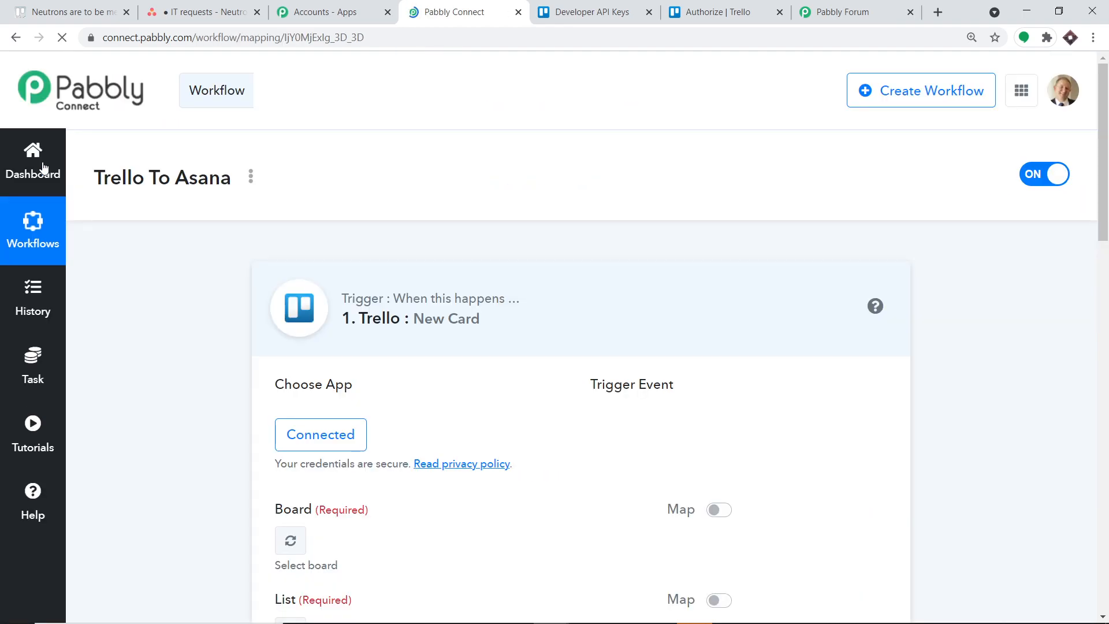
pyautogui.scroll(-3, 589, 326)
pyautogui.scroll(-8, 581, 323)
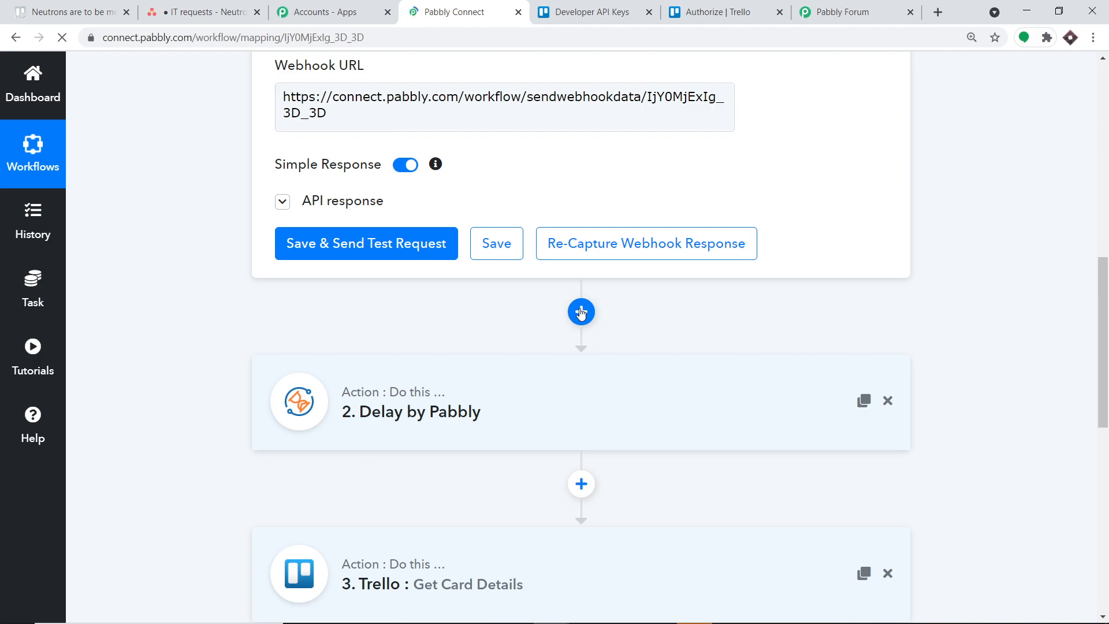
pyautogui.click(581, 312)
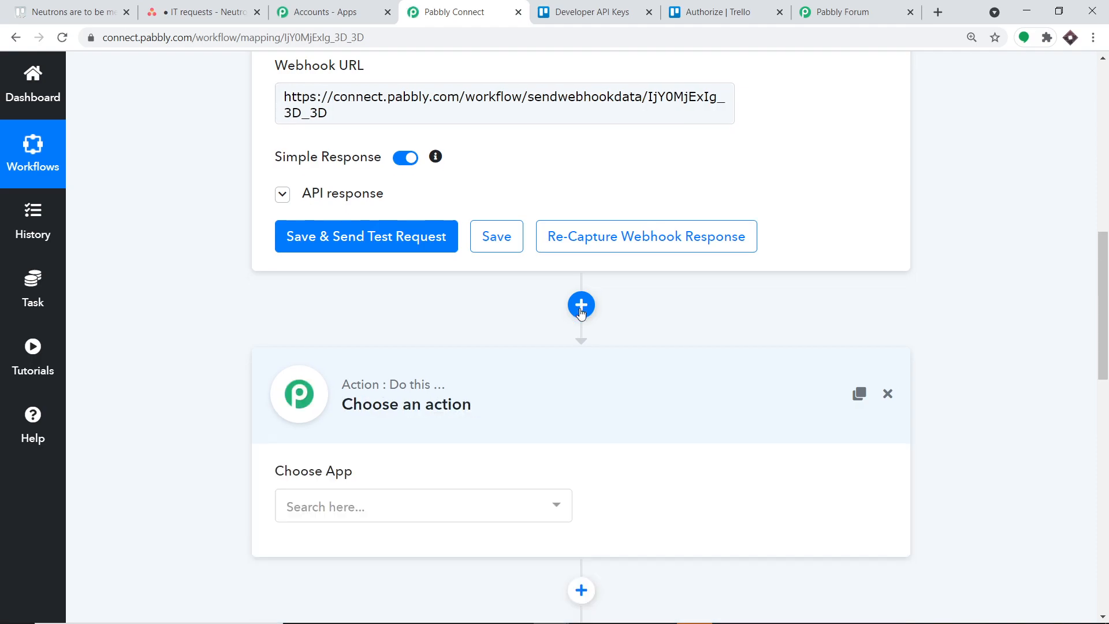
pyautogui.scroll(-2, 519, 404)
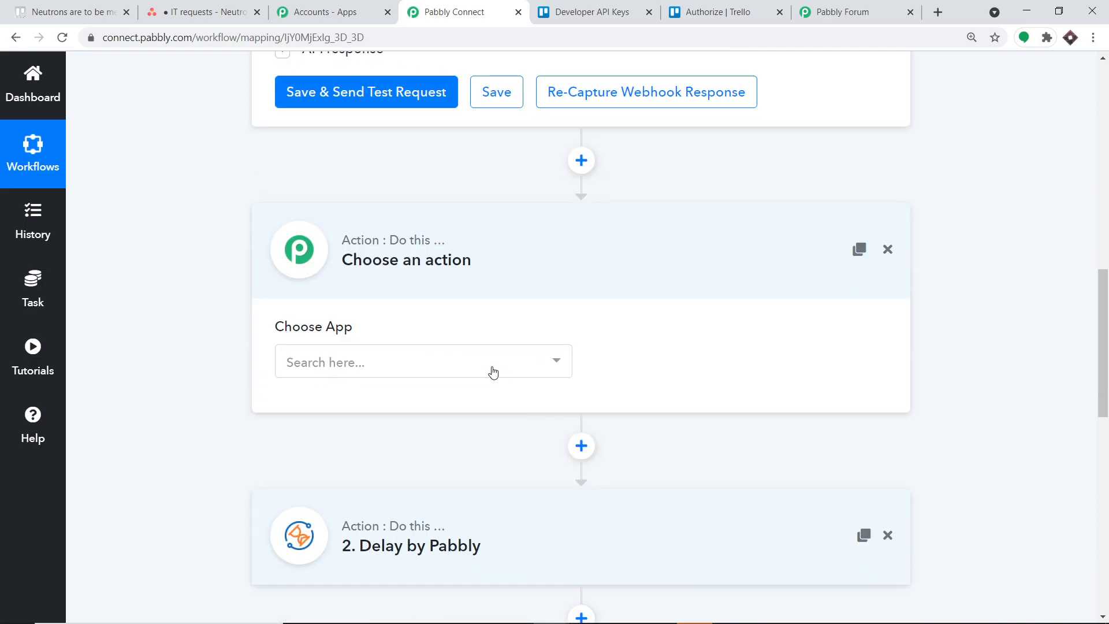
pyautogui.click(481, 363)
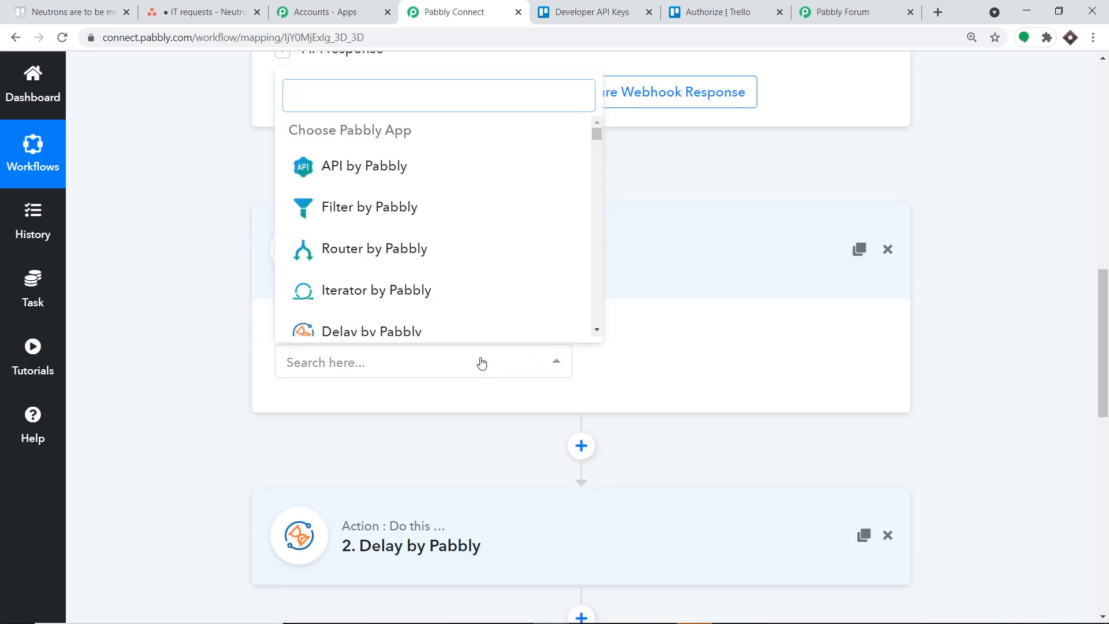
pyautogui.write('fil')
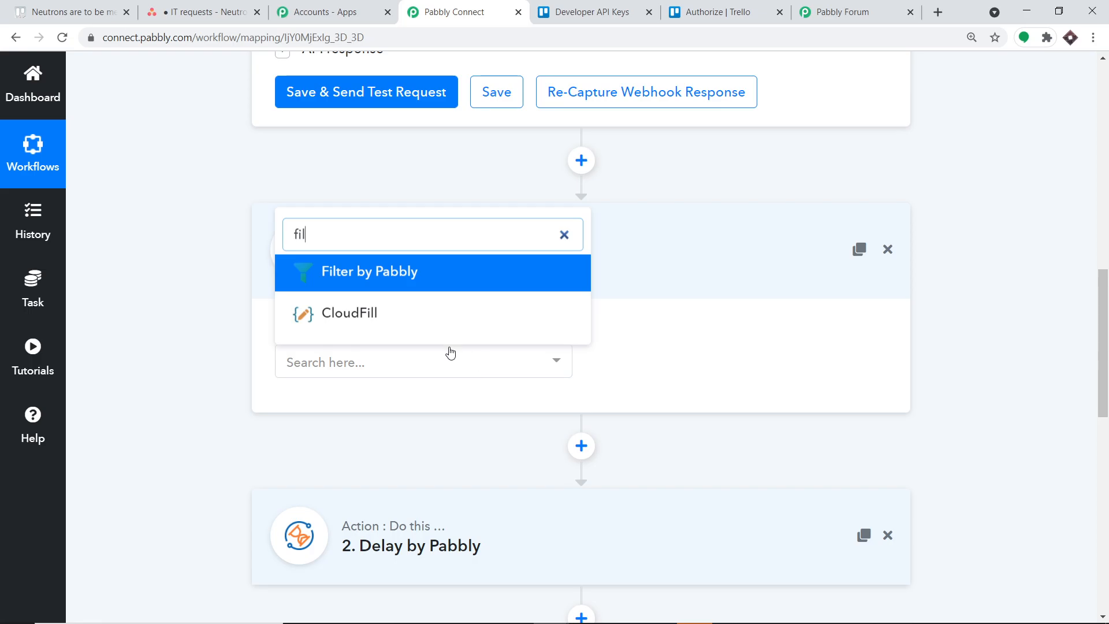
pyautogui.click(401, 271)
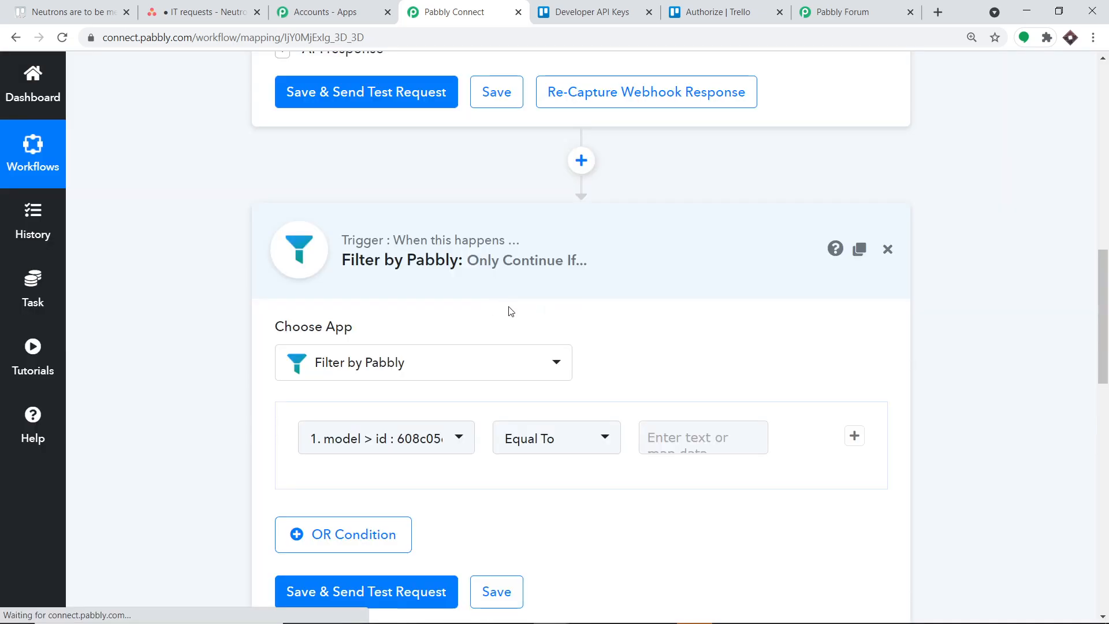
# Set the filter condition's field to action > type from the Trello New Card trigger.
pyautogui.scroll(-1, 554, 346)
pyautogui.click(446, 362)
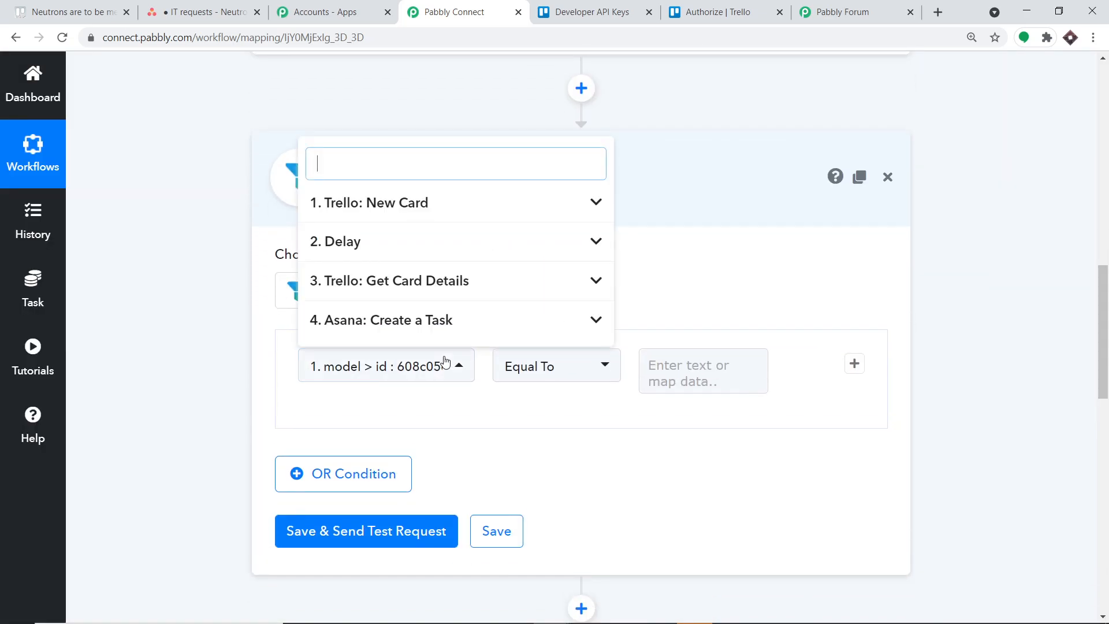
pyautogui.click(420, 212)
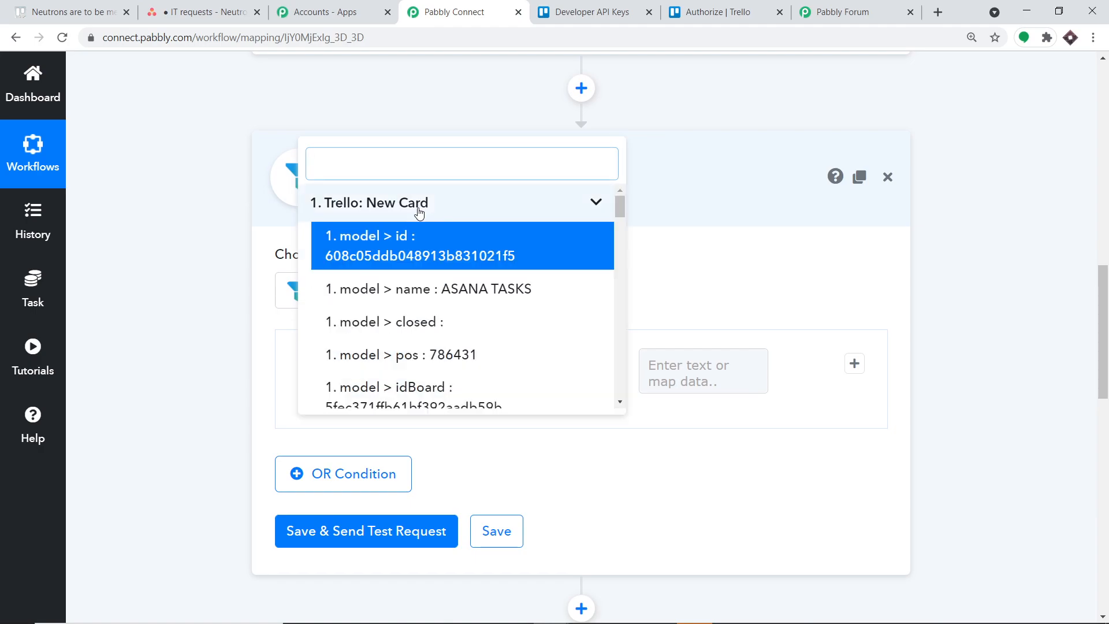
pyautogui.scroll(-3, 446, 310)
pyautogui.scroll(-4, 448, 317)
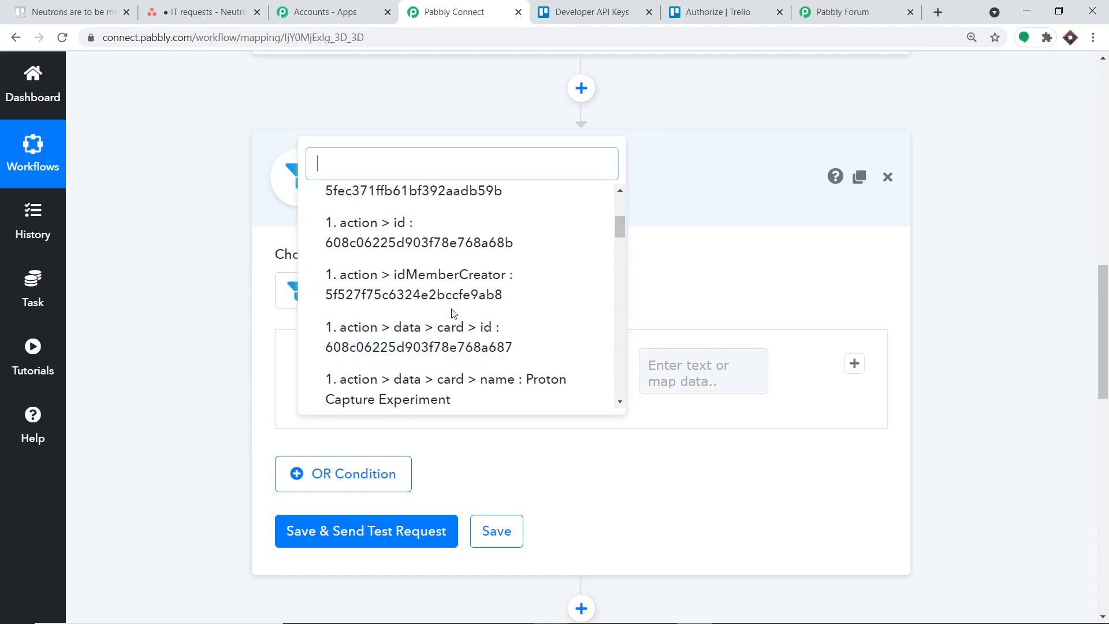
pyautogui.scroll(-5, 462, 308)
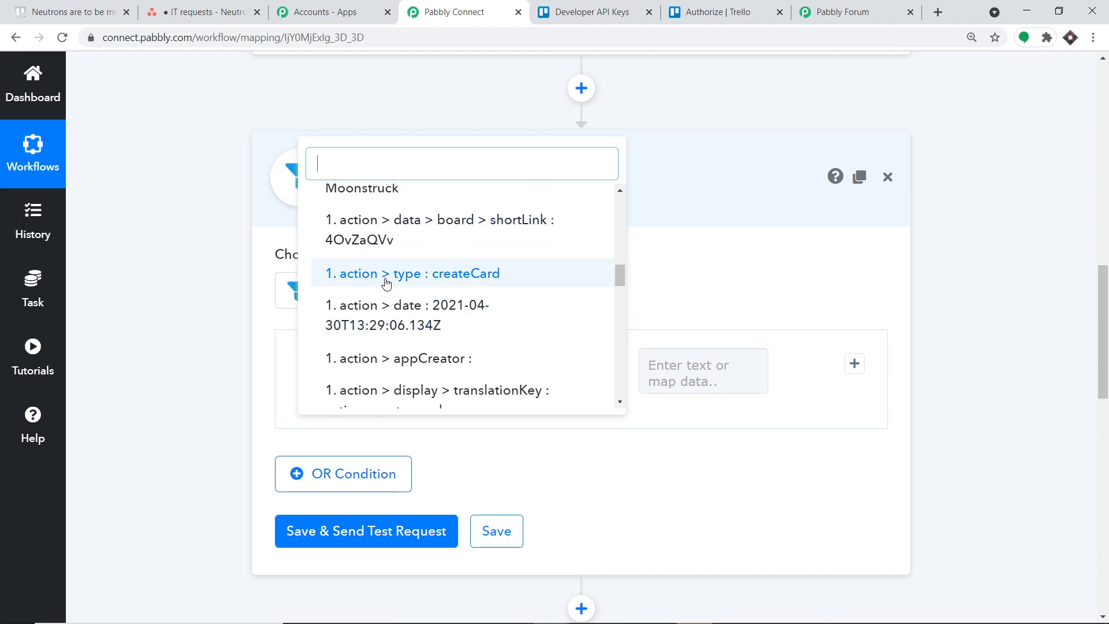
pyautogui.click(478, 274)
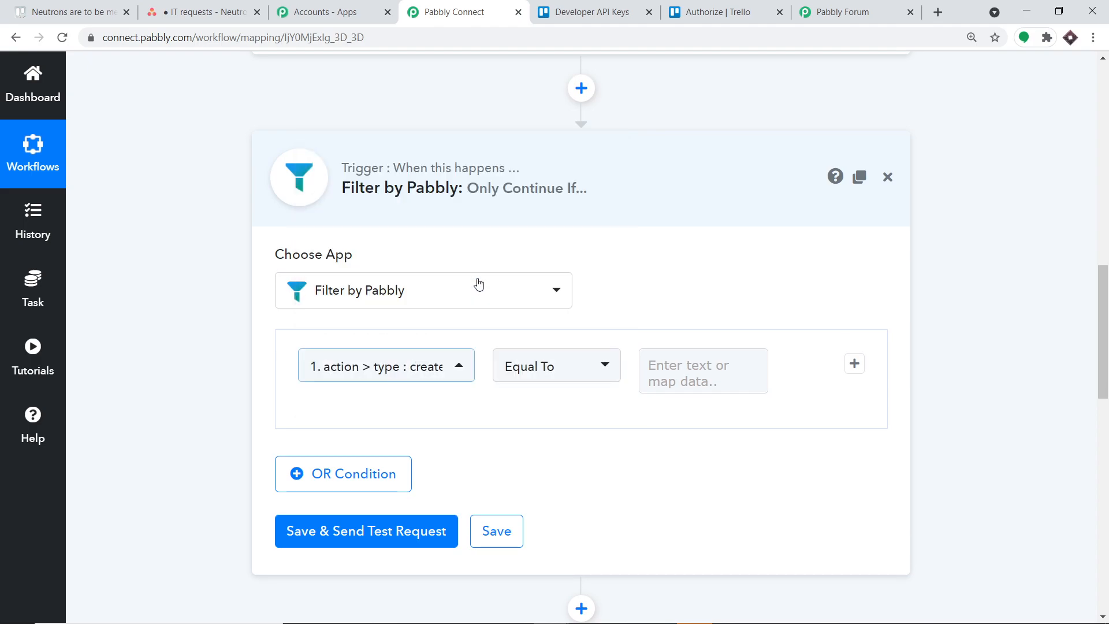
# Enter createCard as the value that the filter's action type must equal.
pyautogui.click(658, 366)
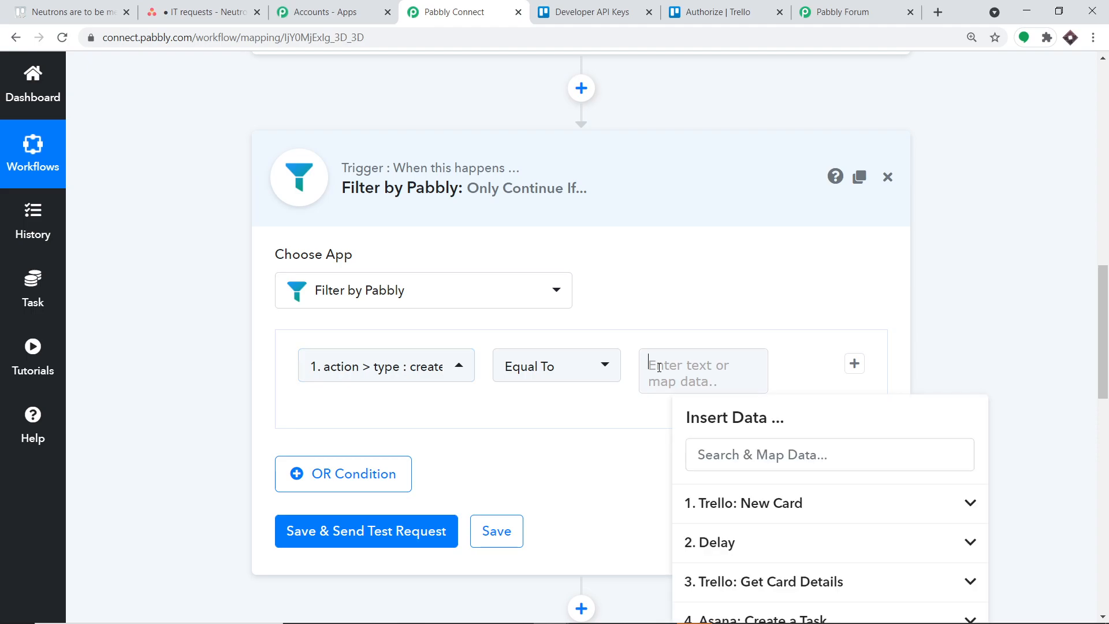
pyautogui.write('createCard')
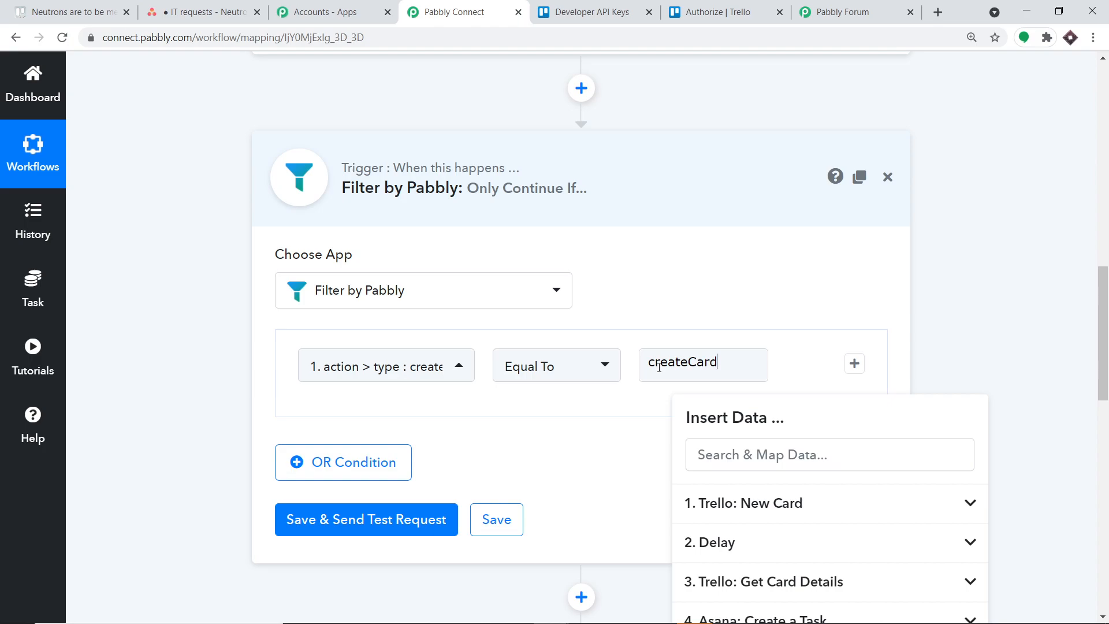
pyautogui.click(1035, 245)
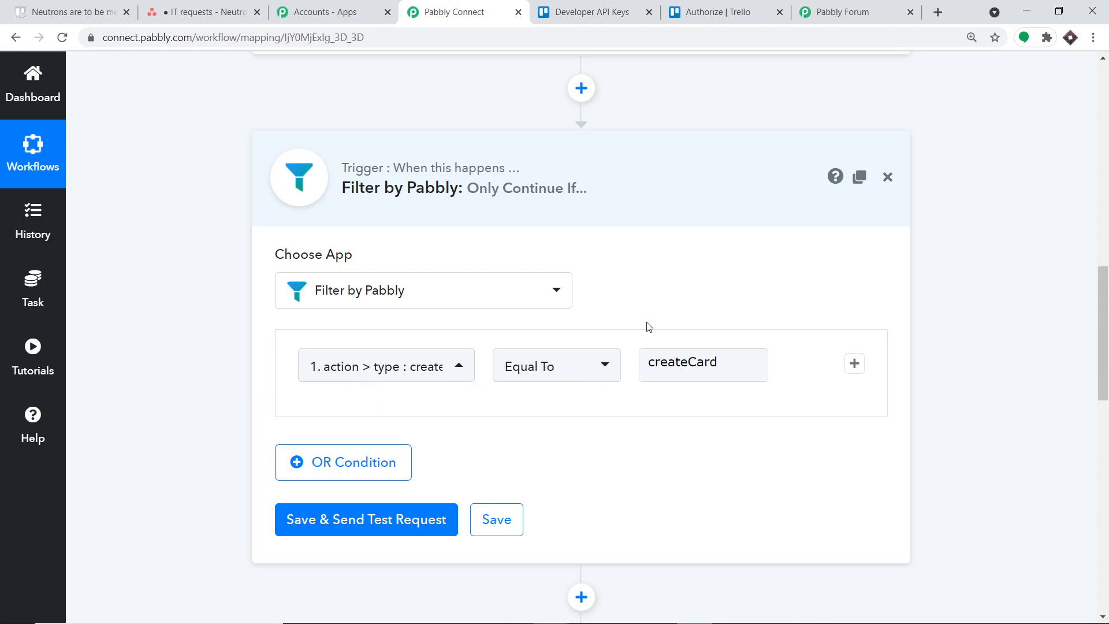
# Save the filter with a test request and reload the workflow page.
pyautogui.scroll(-3, 570, 344)
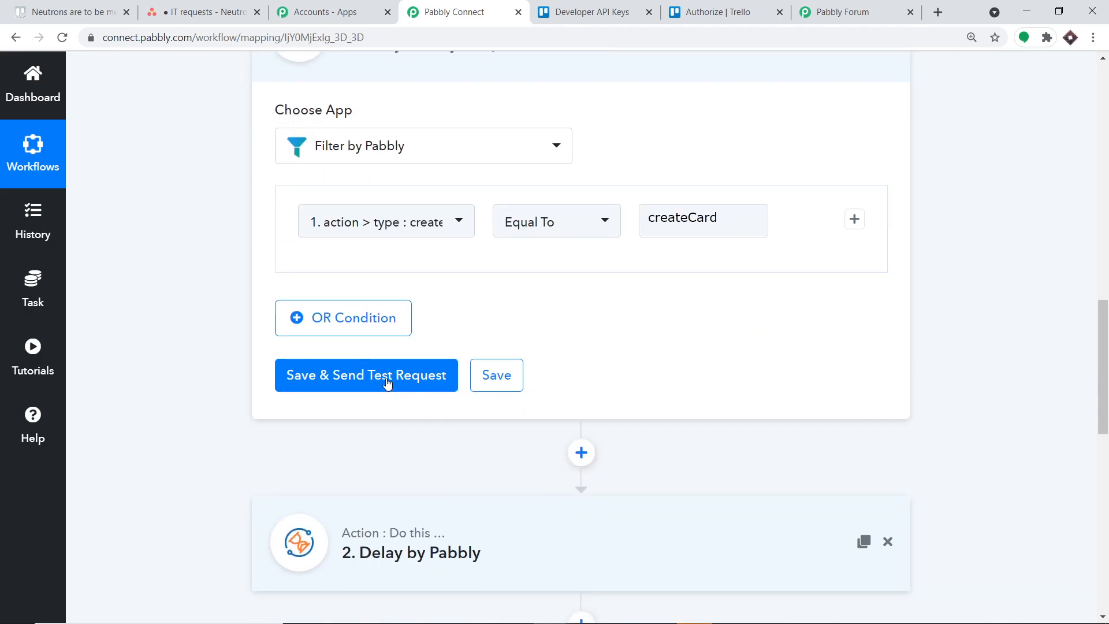
pyautogui.click(387, 384)
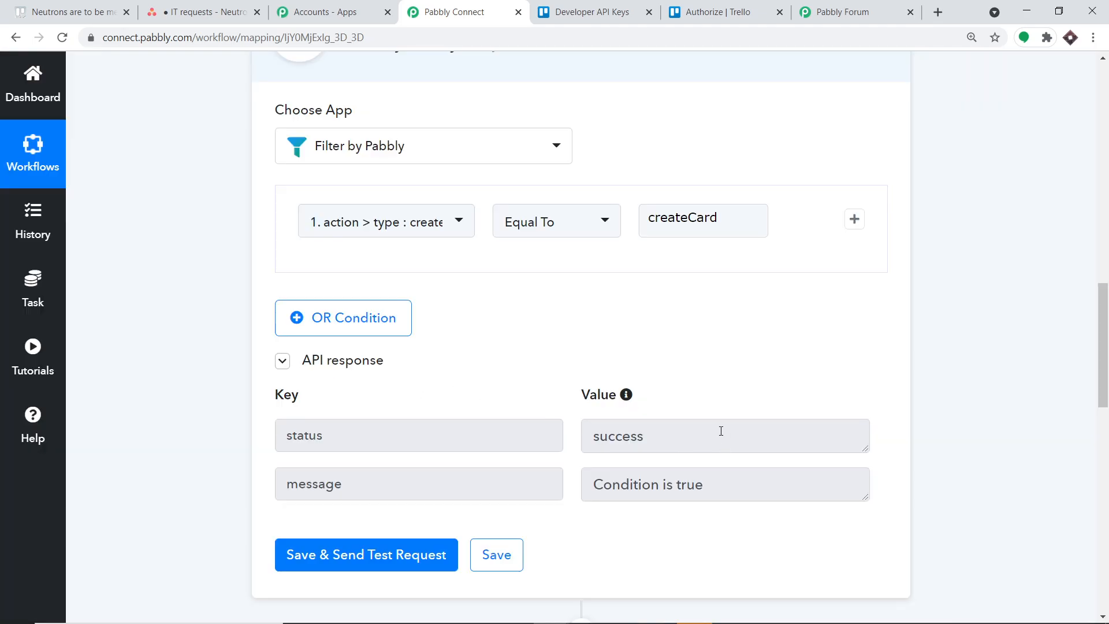
pyautogui.scroll(-1, 722, 431)
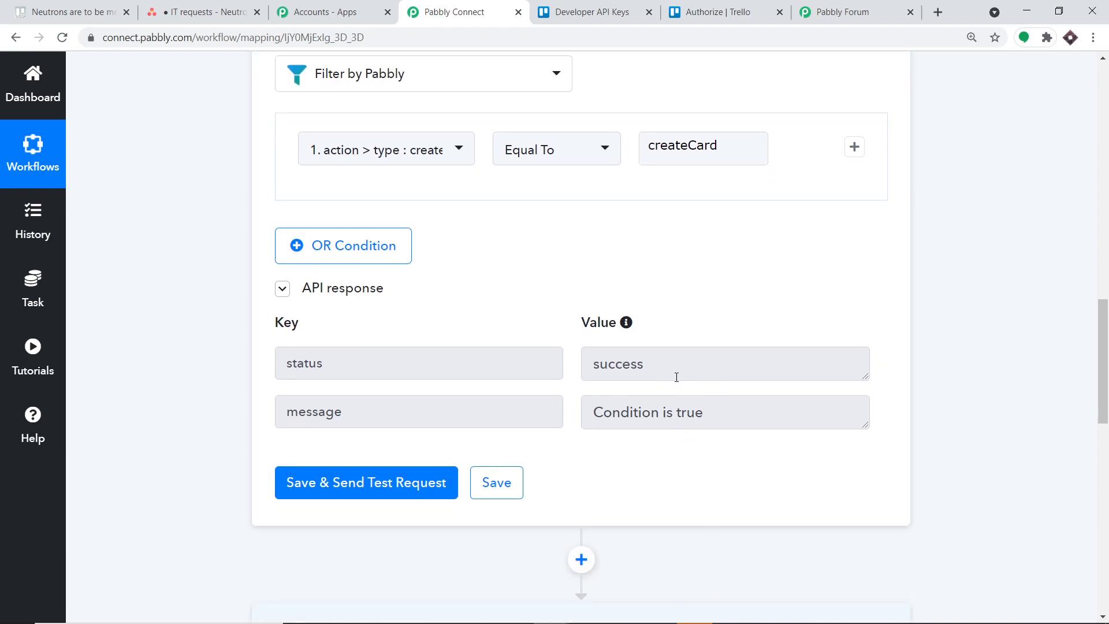
pyautogui.press('F5')
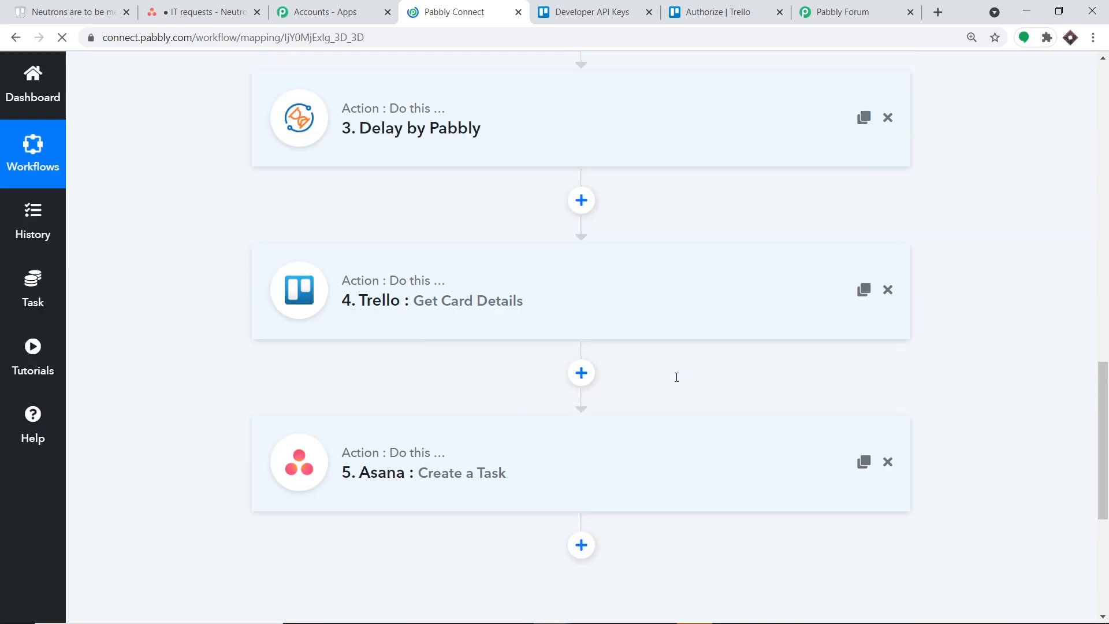
# Switch to Trello, close the open card, and add a card titled "Muons are not accurate" to the ASANA TASKS list.
pyautogui.click(93, 11)
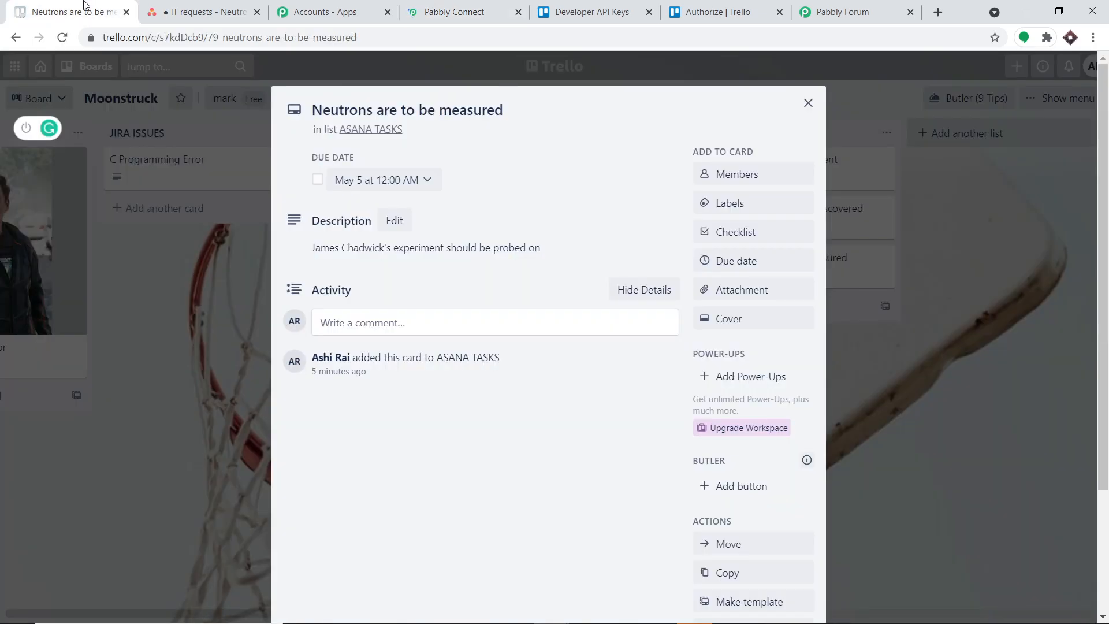
pyautogui.click(808, 103)
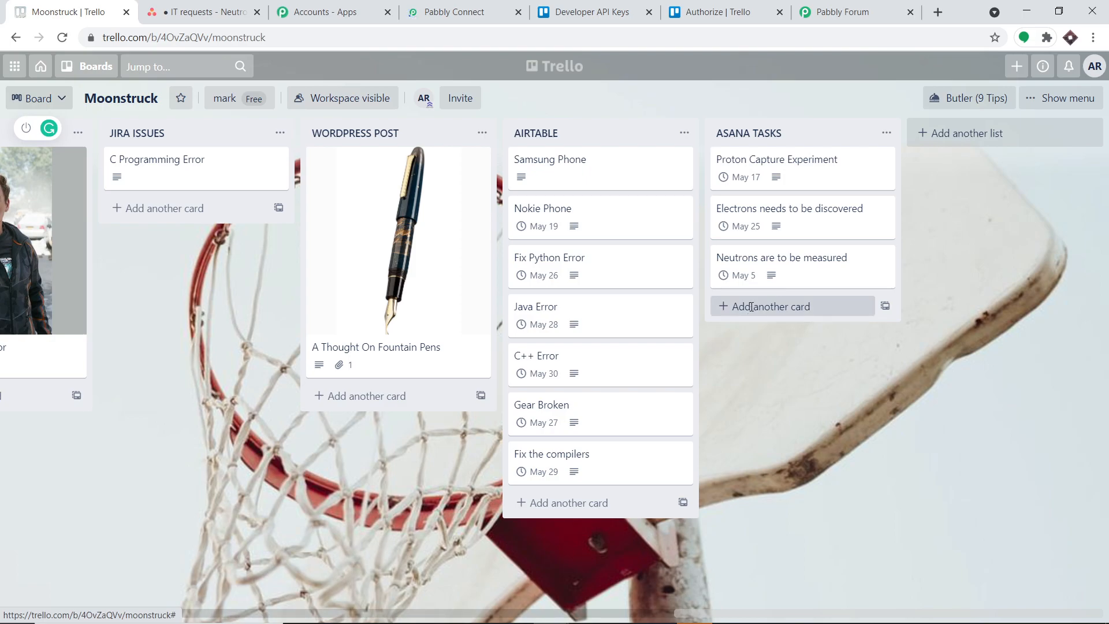
pyautogui.click(752, 309)
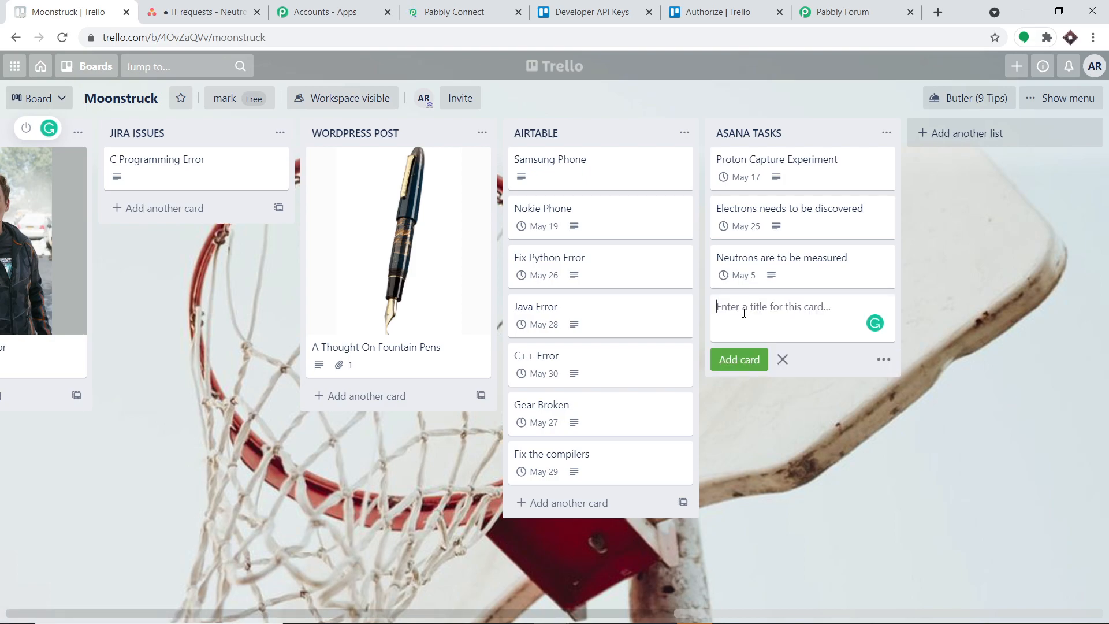
pyautogui.write('Muons are not mat')
pyautogui.press('BackSpace')
pyautogui.press('BackSpace')
pyautogui.press('BackSpace')
pyautogui.write('accurate')
pyautogui.press('Return')
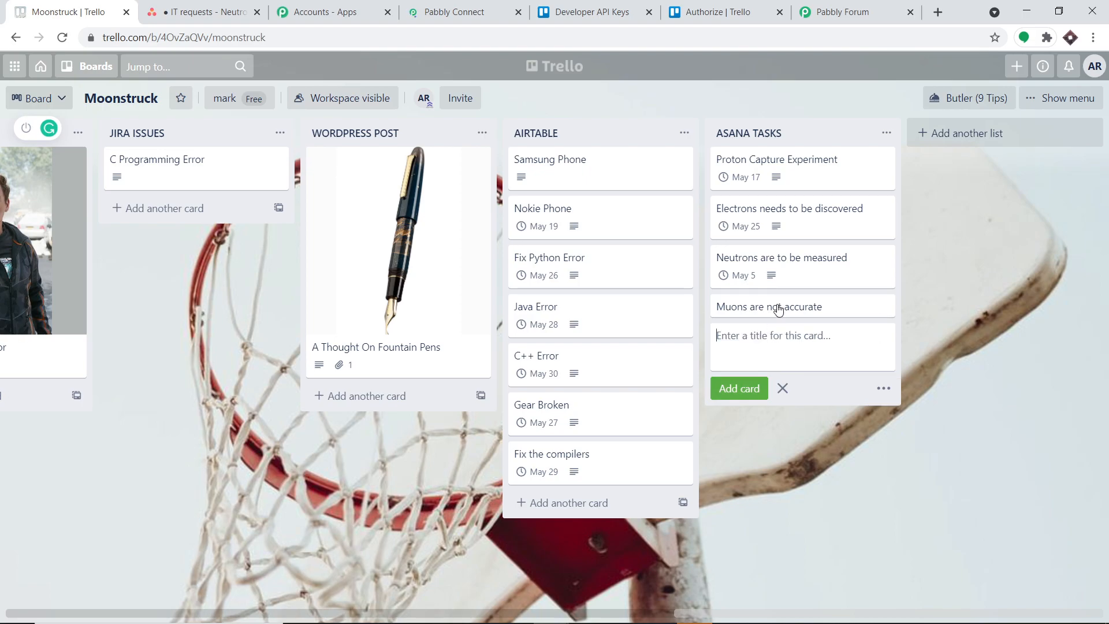
# Open the "Muons are not accurate" card and enter the description "Muons are fast moving particles, please hurry".
pyautogui.click(777, 308)
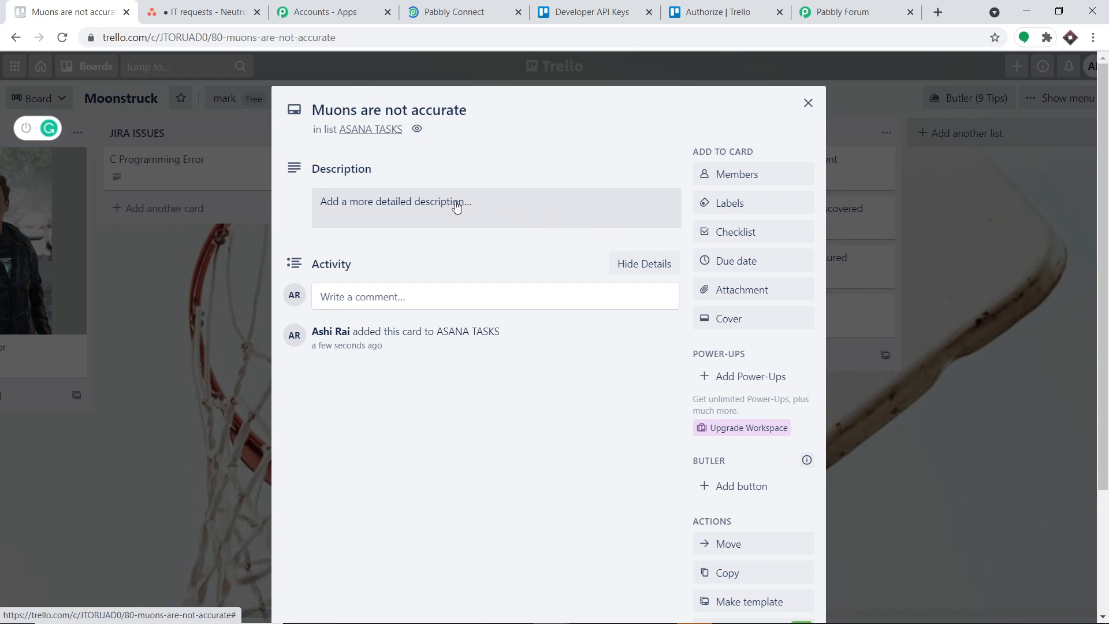
pyautogui.click(456, 205)
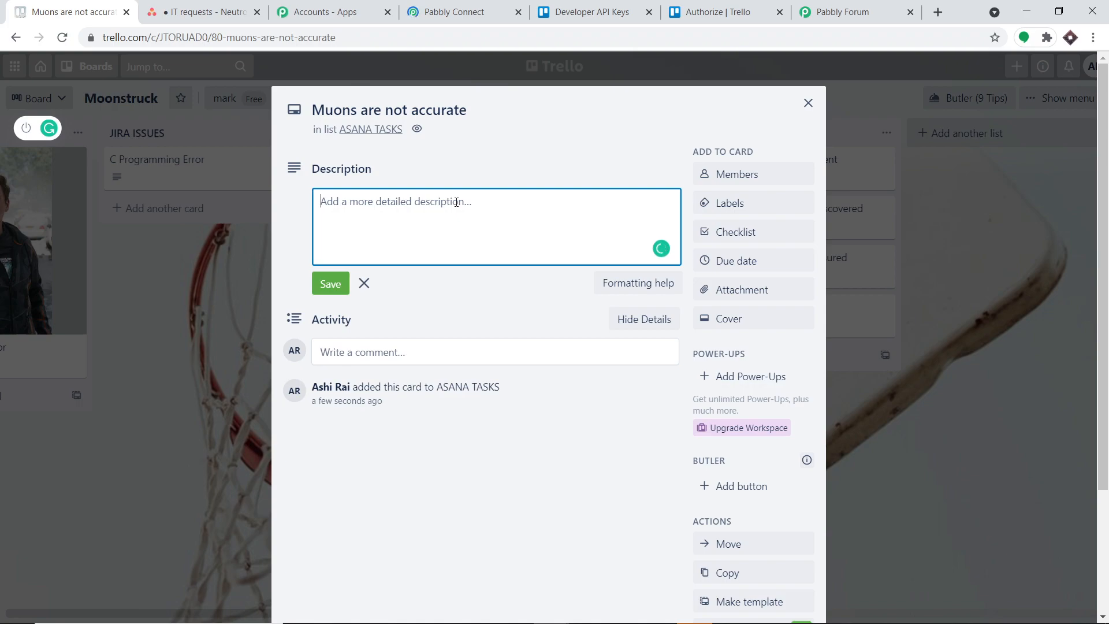
pyautogui.write('Muons ')
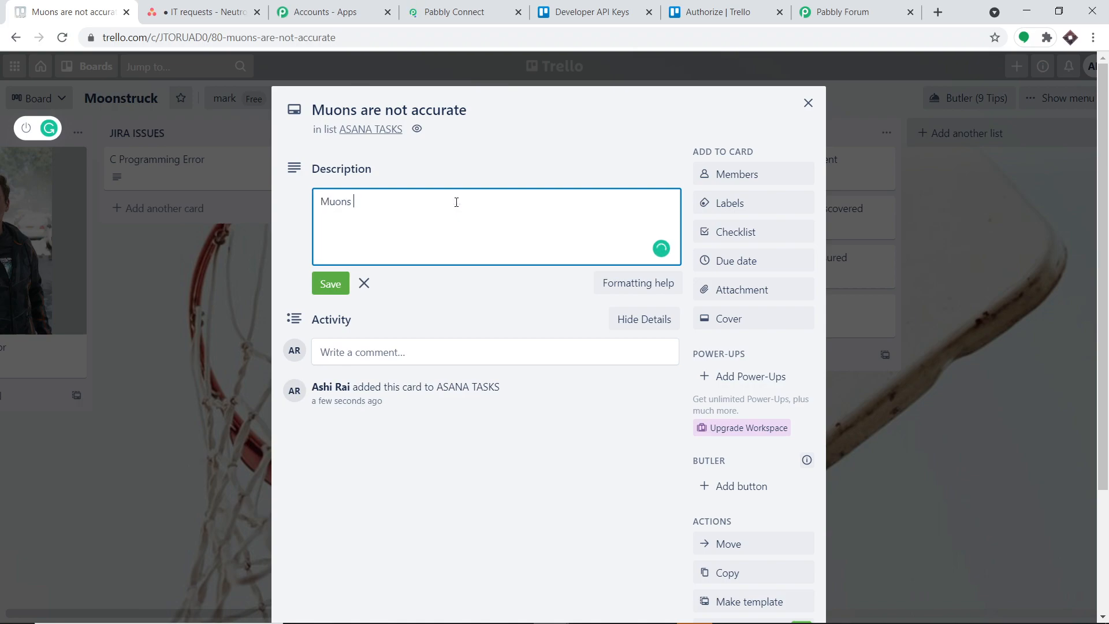
pyautogui.write('are fast moving particles')
pyautogui.write(', please hurry')
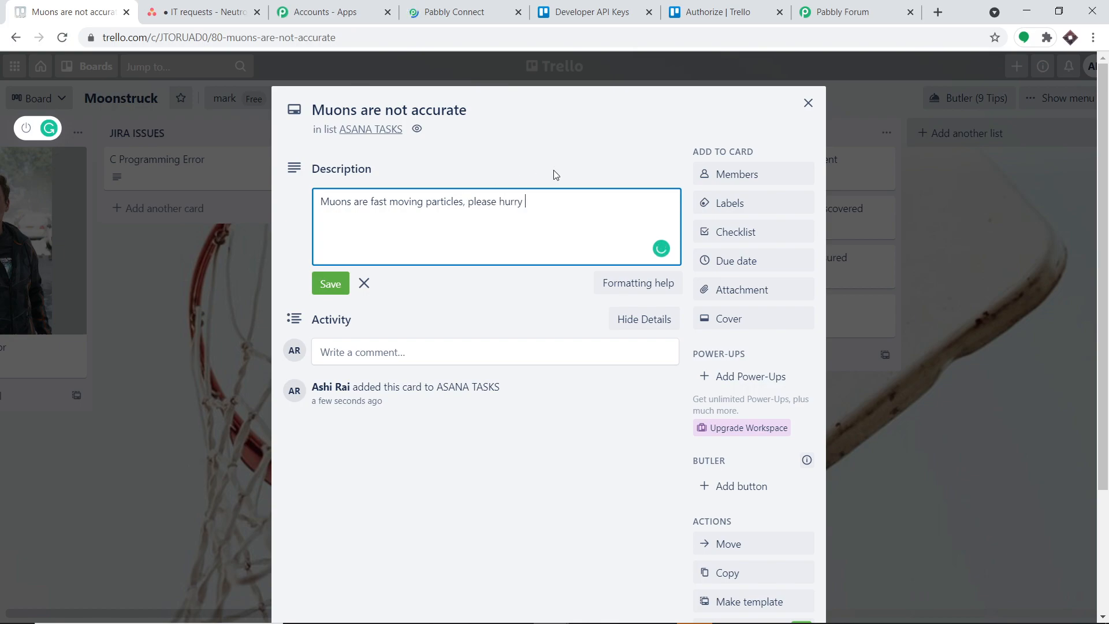
# Set the card's due date to May 19, 2021, and close the card with its description saved.
pyautogui.click(722, 261)
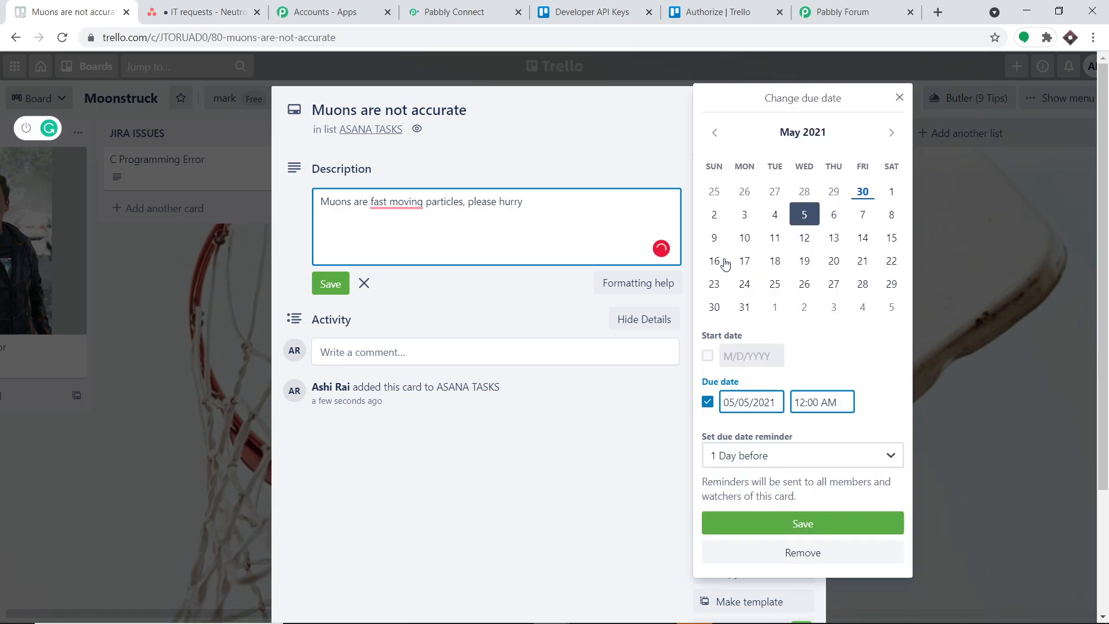
pyautogui.click(804, 265)
pyautogui.click(750, 522)
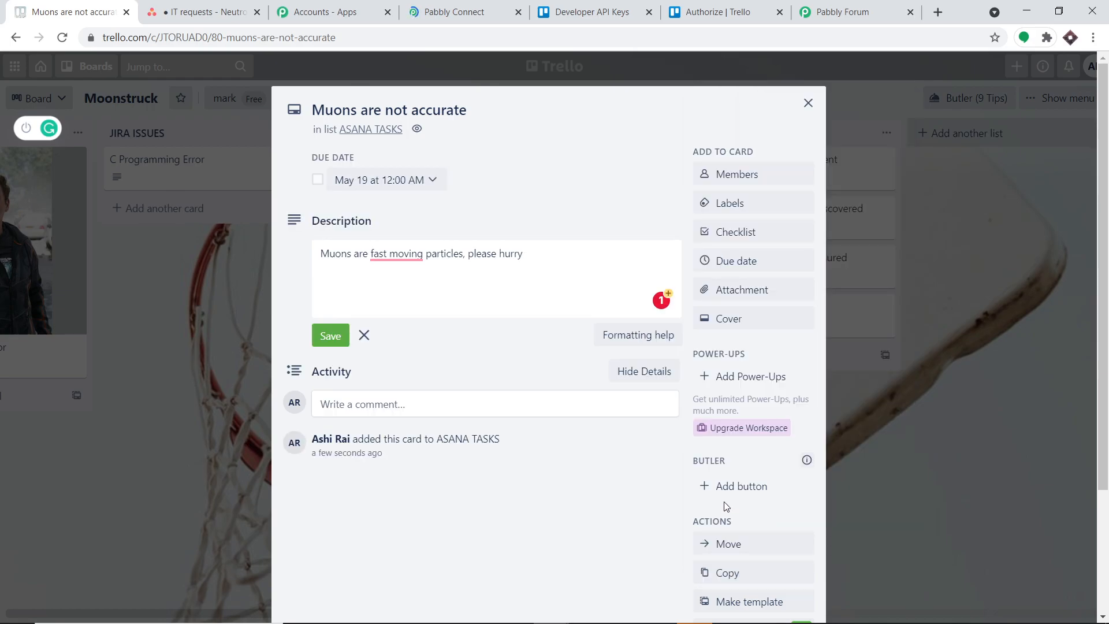
pyautogui.click(328, 338)
pyautogui.click(808, 103)
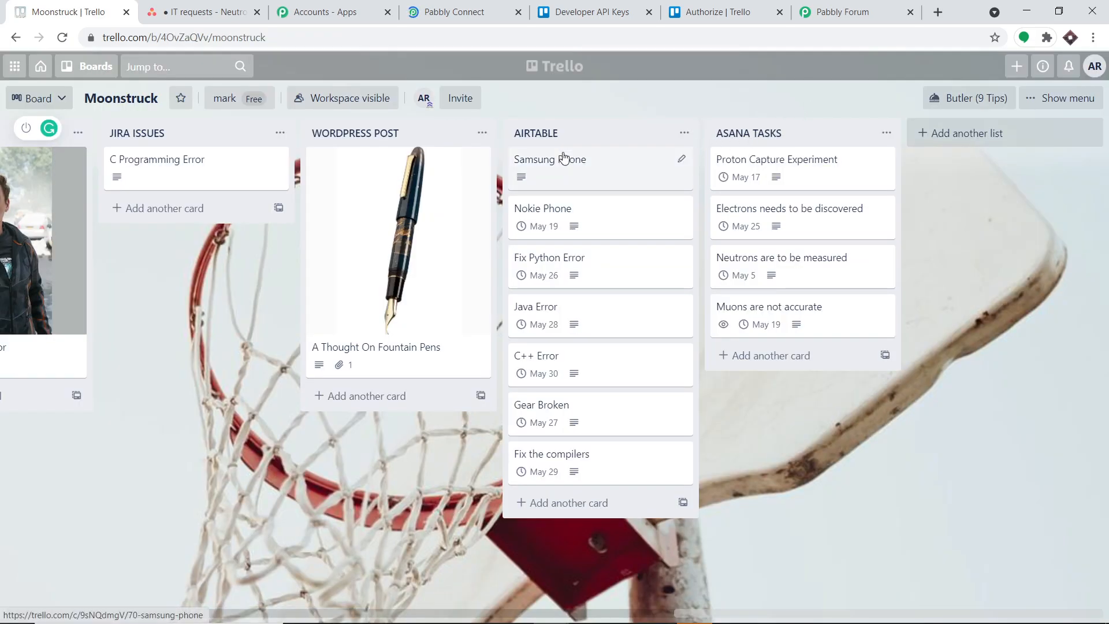
# Switch to Asana, reload the IT requests project, and open the "Muons are not accurate" task to check its details.
pyautogui.click(186, 4)
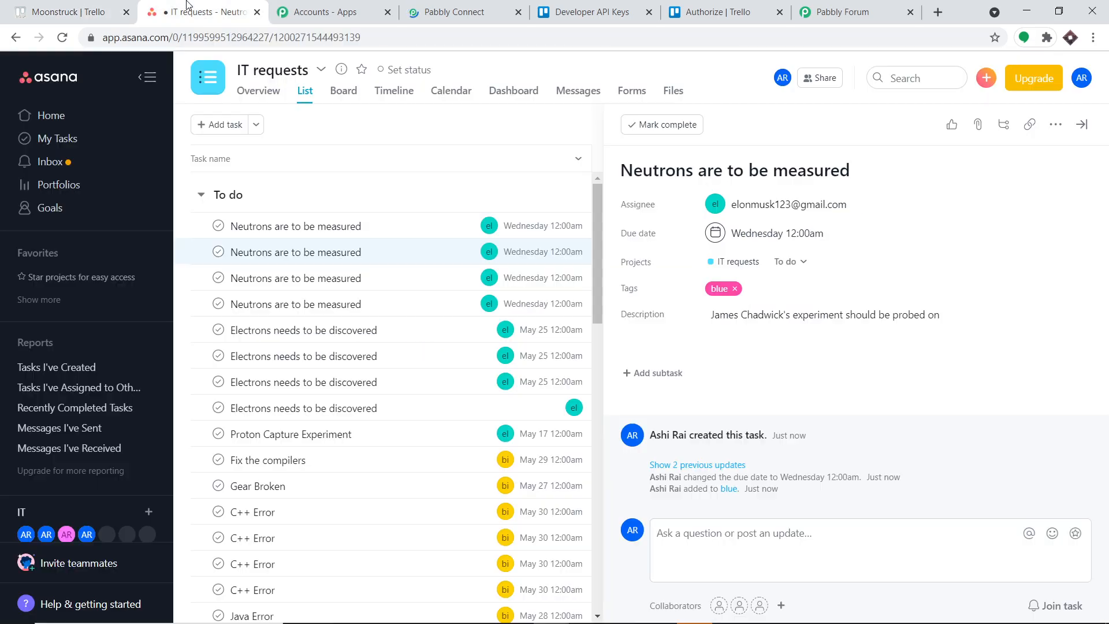
pyautogui.click(62, 37)
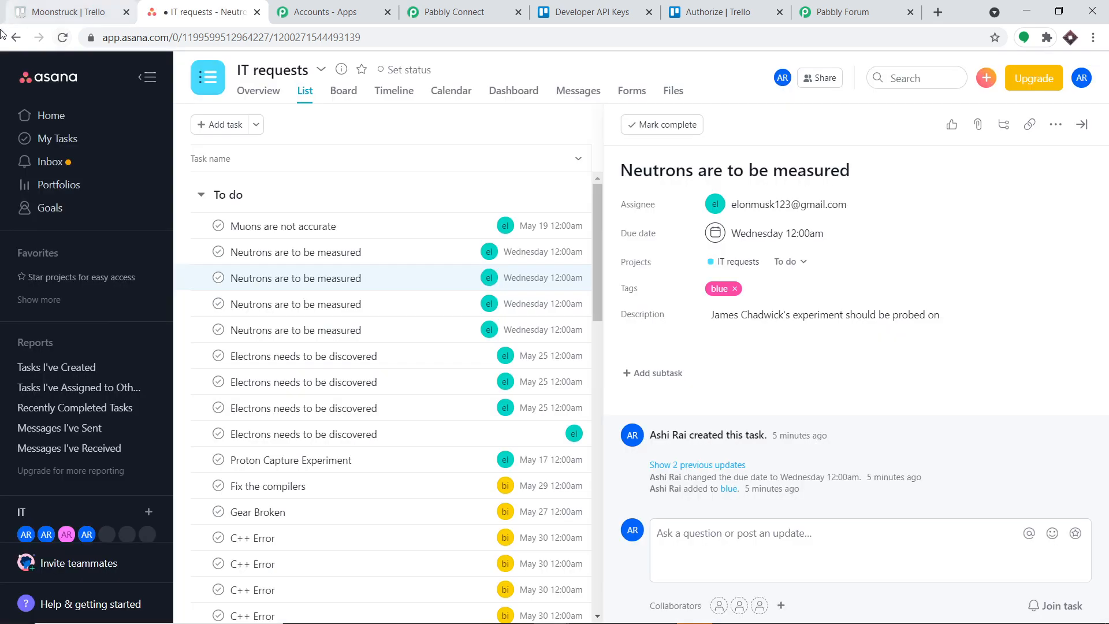
pyautogui.click(388, 232)
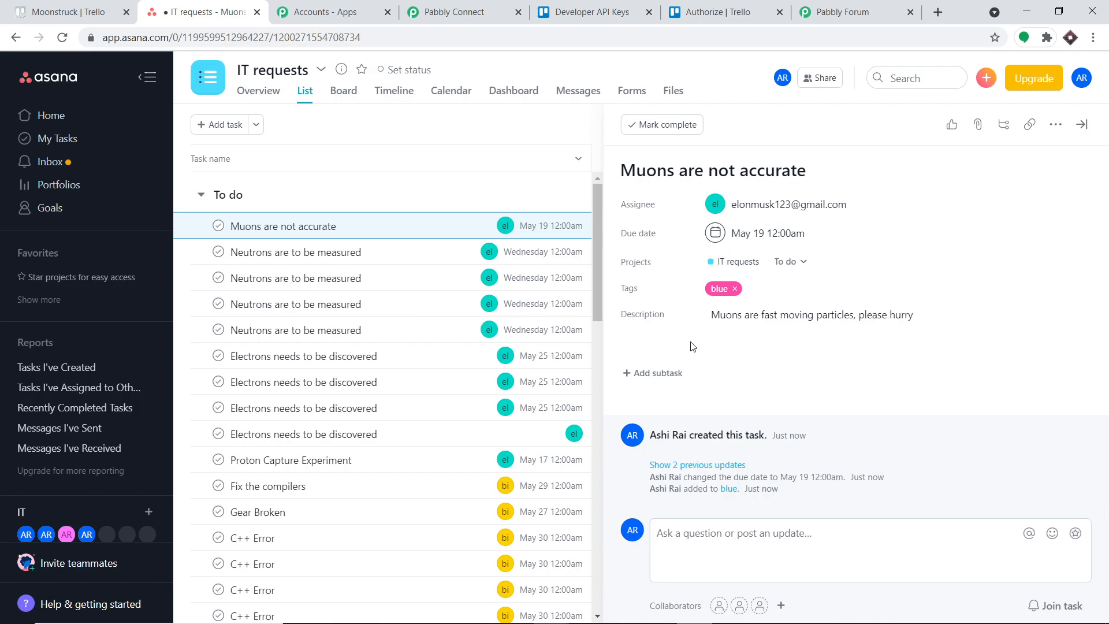
# Switch to Pabbly Connect, collapse the Trello New Card trigger, and review the workflow's sequence from trigger to Asana Create a Task.
pyautogui.click(456, 12)
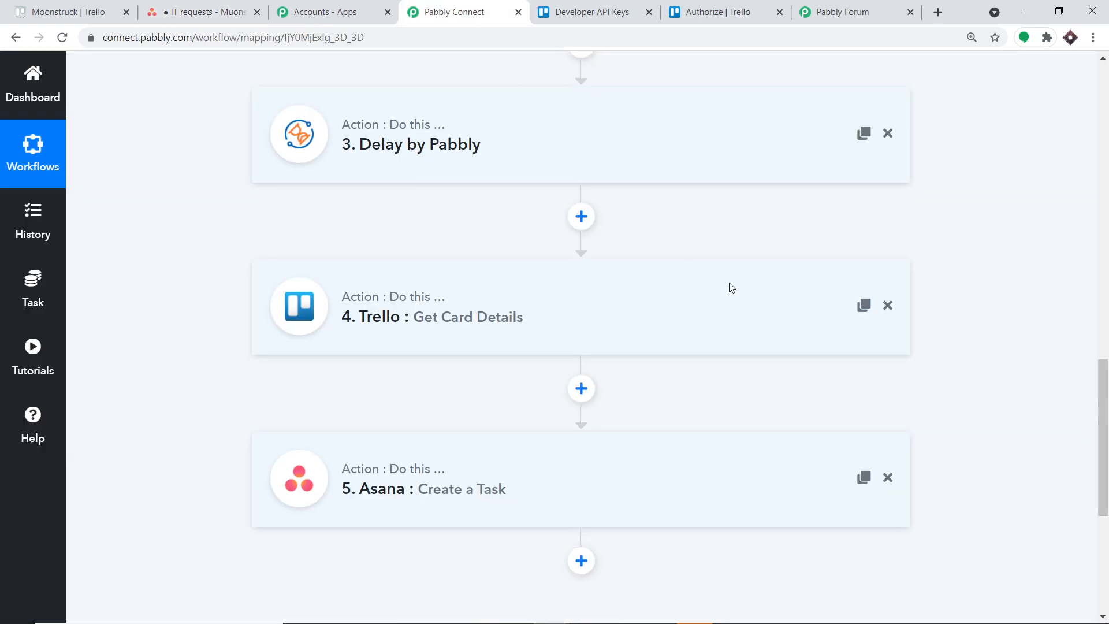
pyautogui.scroll(15, 1046, 171)
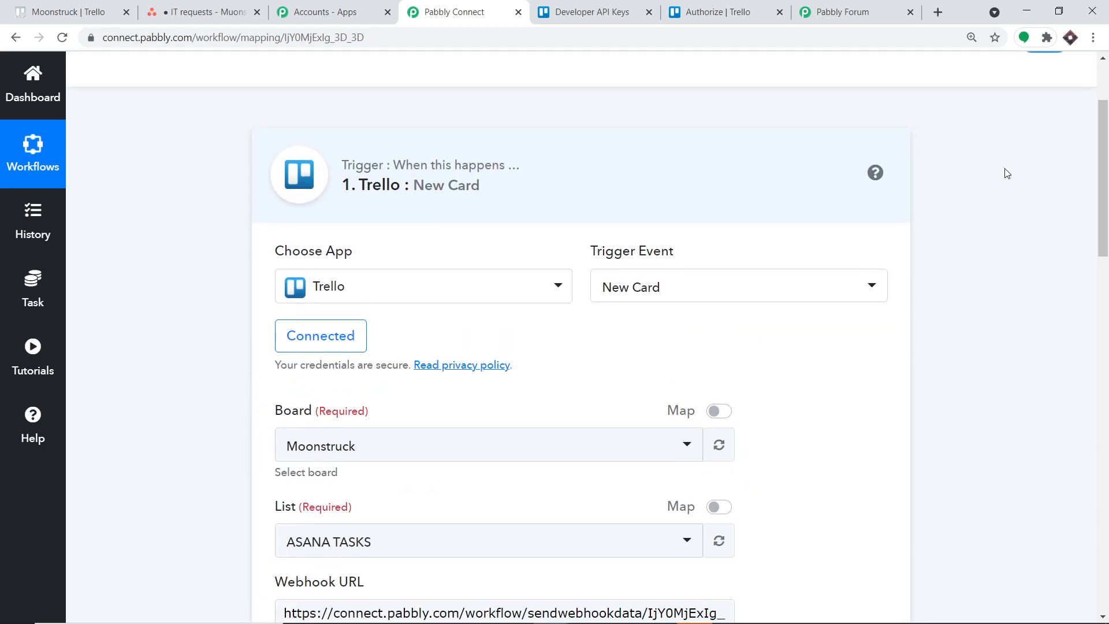
pyautogui.click(651, 185)
pyautogui.scroll(-6, 661, 211)
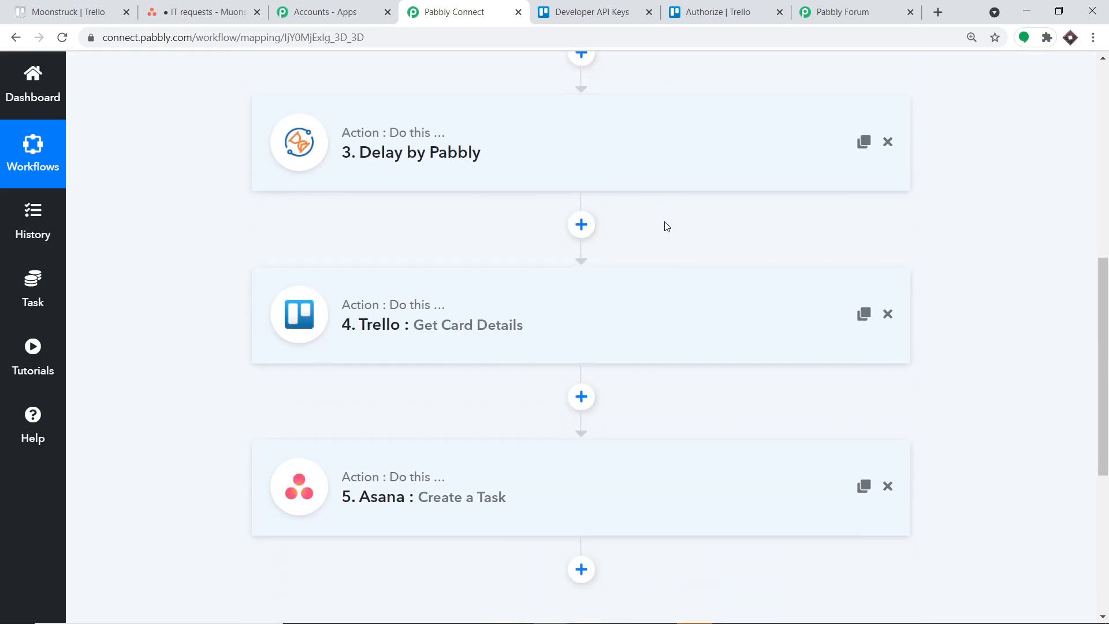
pyautogui.scroll(-4, 667, 225)
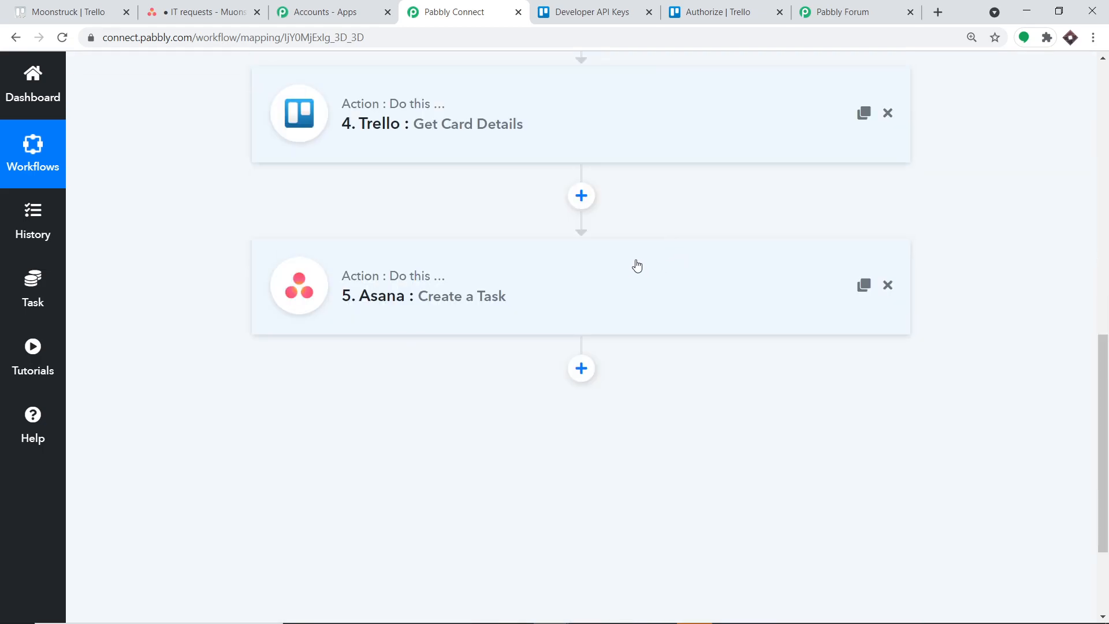
pyautogui.scroll(10, 637, 265)
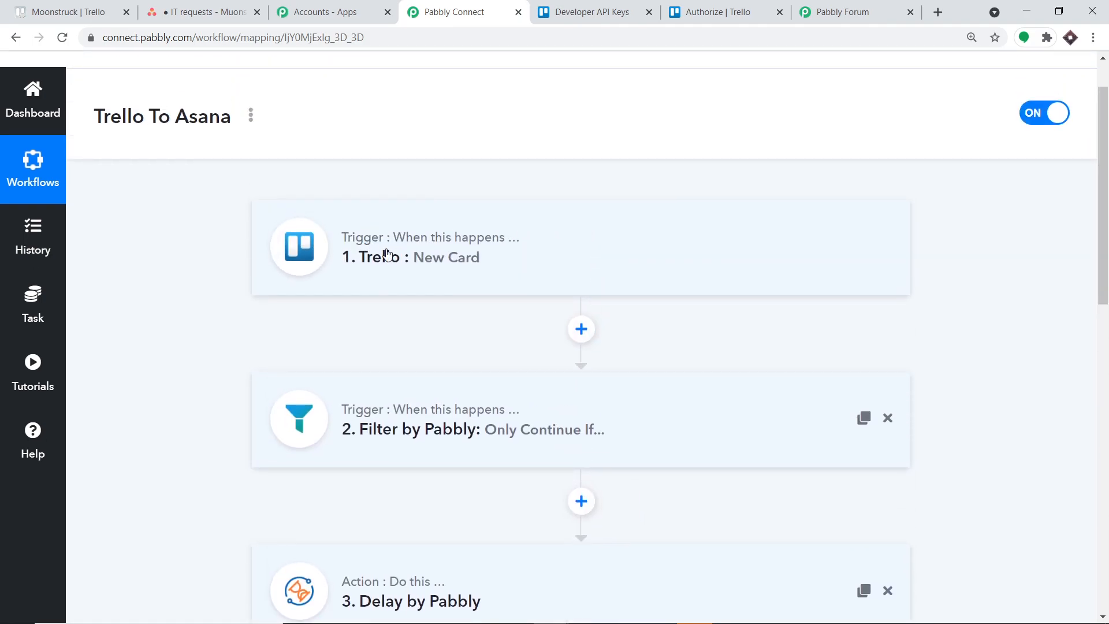
pyautogui.scroll(-3, 796, 263)
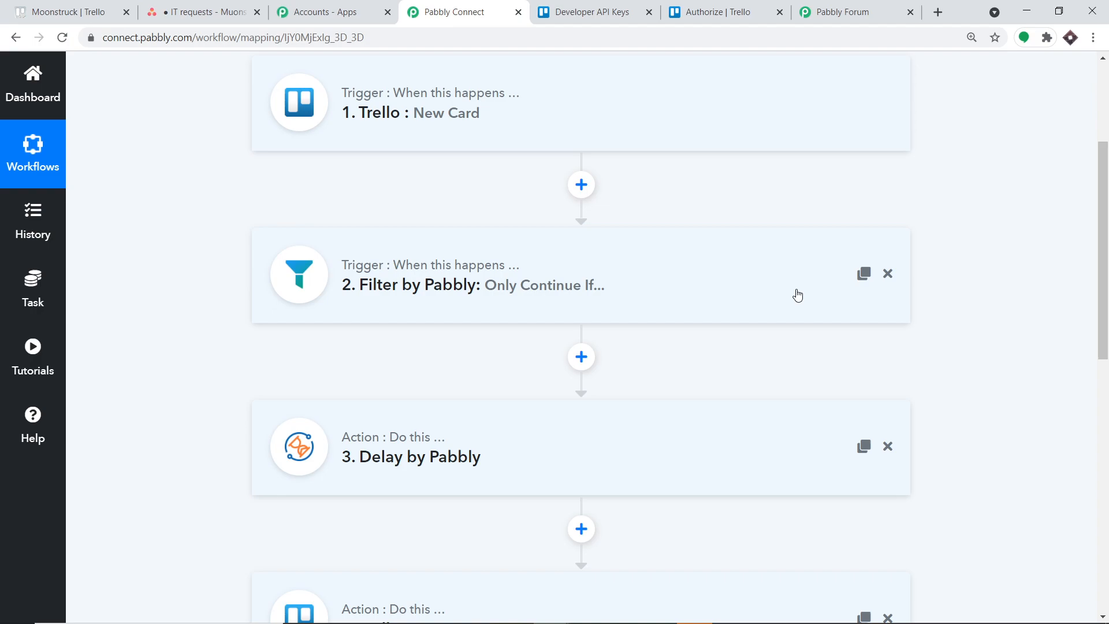
pyautogui.scroll(-2, 780, 292)
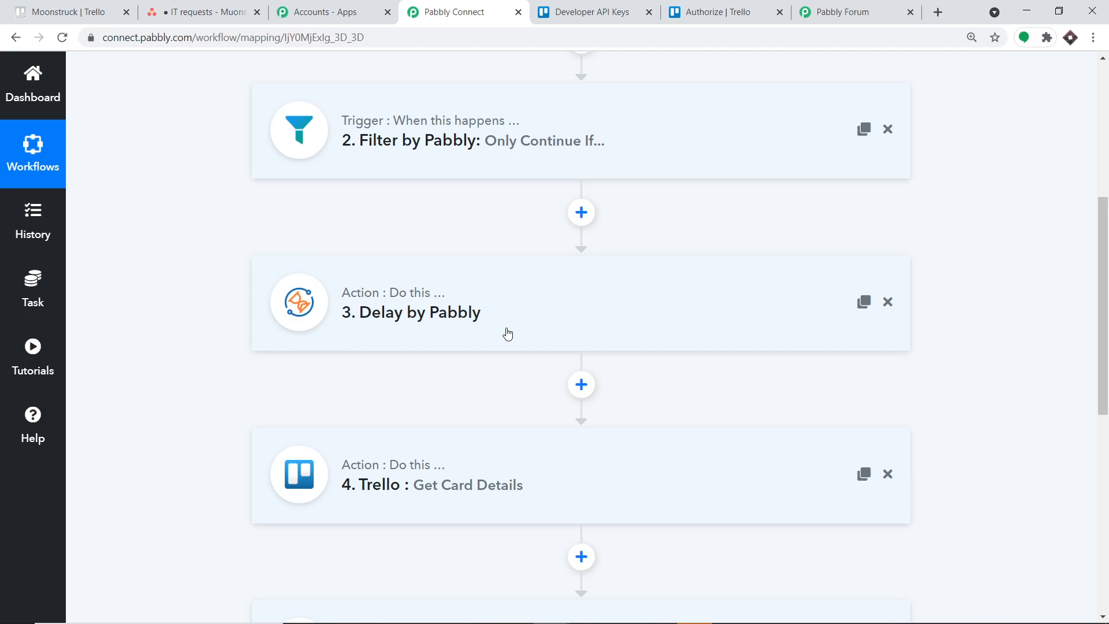
pyautogui.scroll(-2, 509, 334)
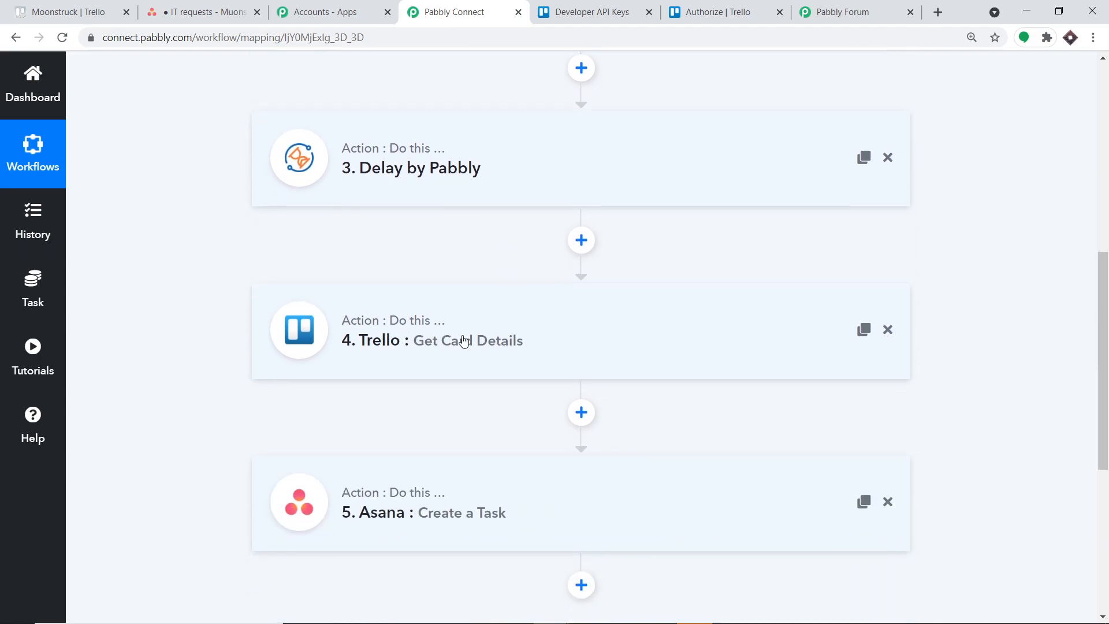
pyautogui.scroll(-2, 464, 340)
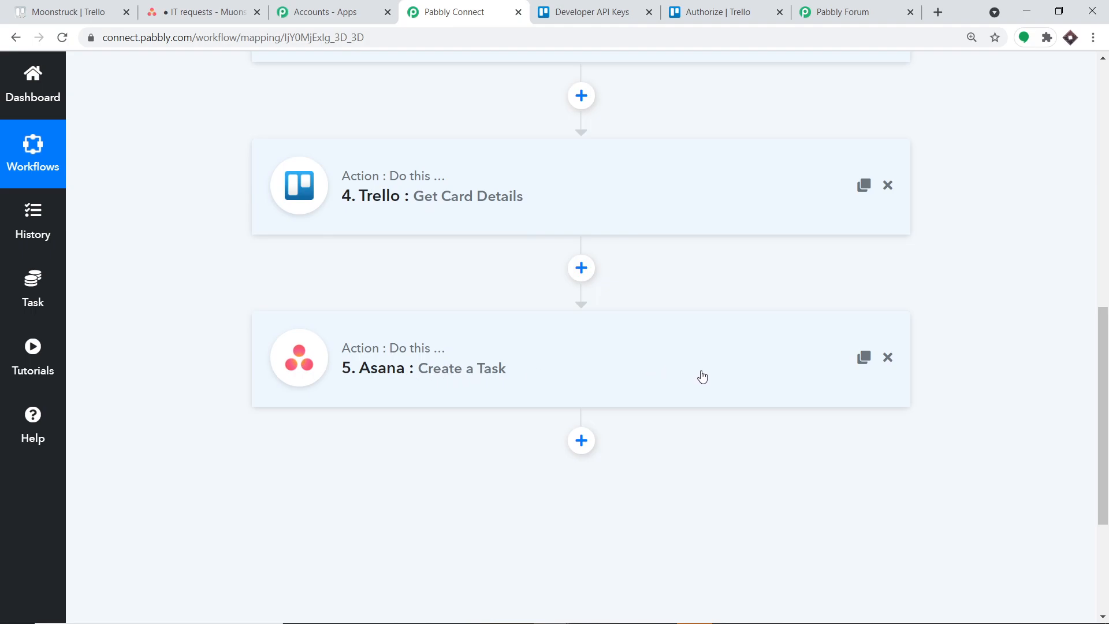
pyautogui.scroll(10, 651, 376)
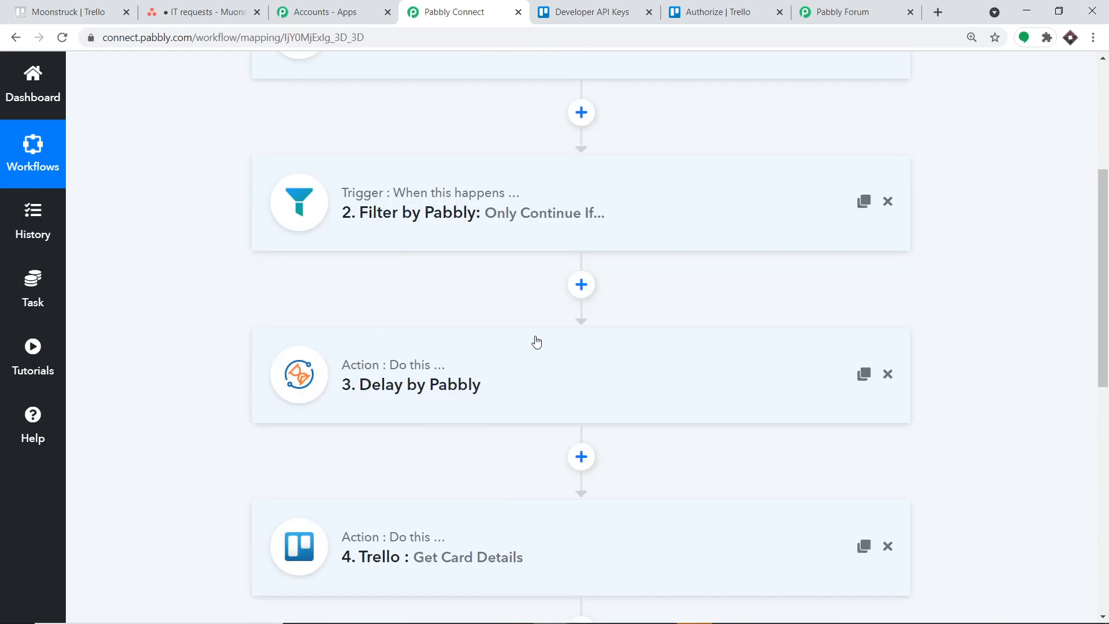
pyautogui.scroll(-10, 445, 260)
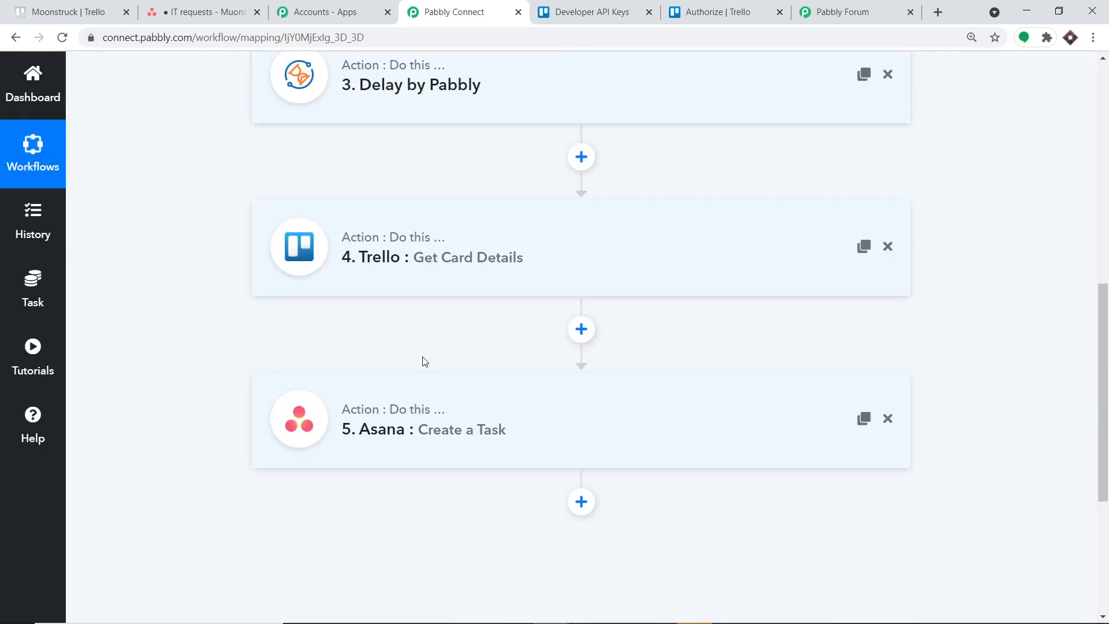